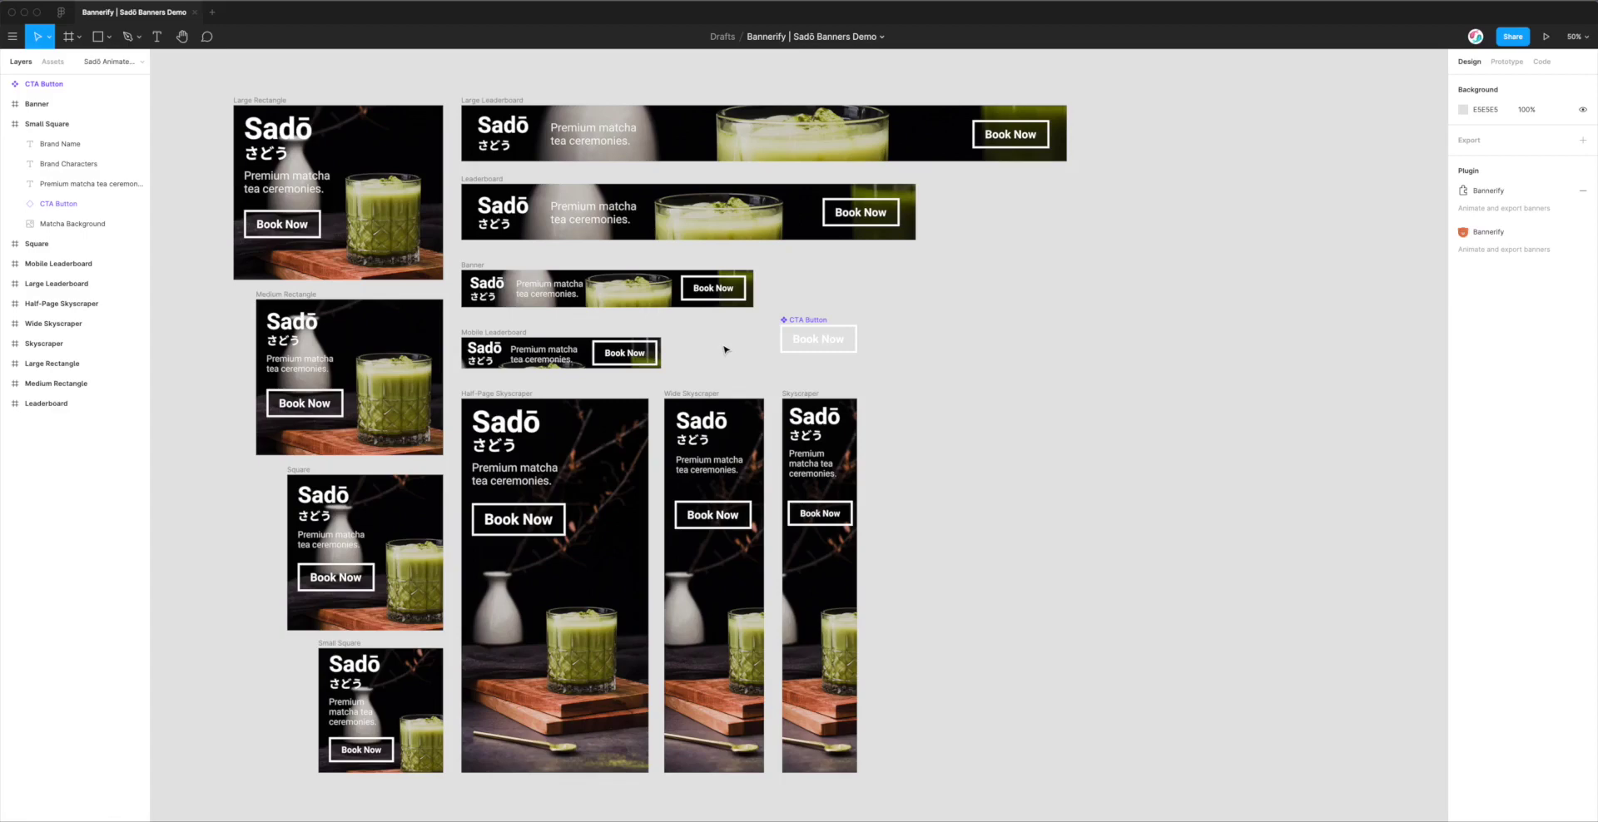
Scroll left across the Figma window toward the Bannerify plugin search results
{"action": "scroll", "coordinate": [728, 350], "scroll_direction": "left", "scroll_amount": 1}
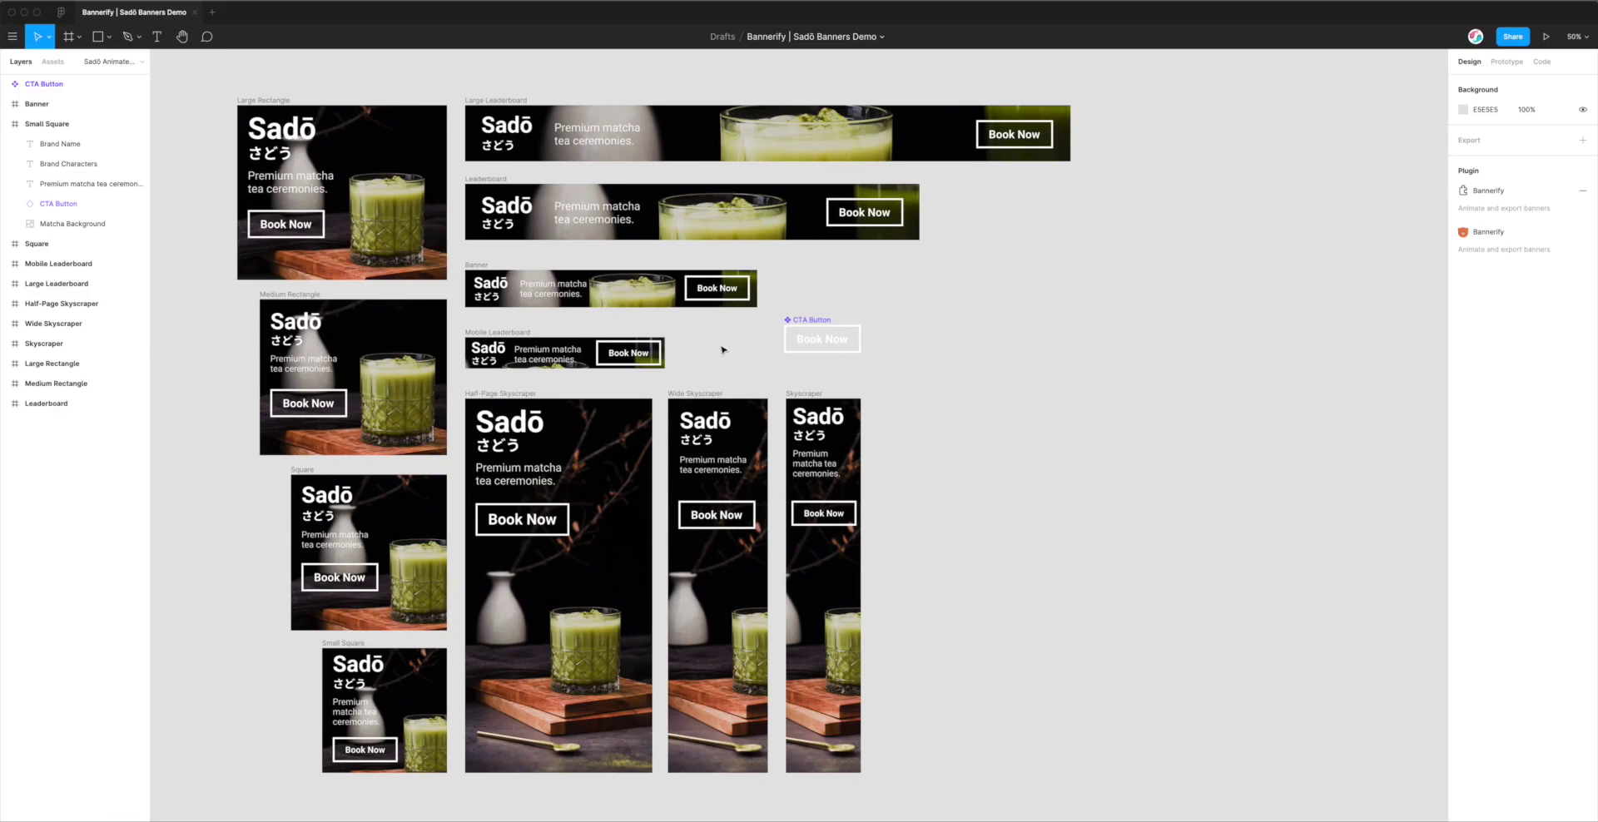
{"action": "scroll", "coordinate": [710, 349], "scroll_direction": "left", "scroll_amount": 2}
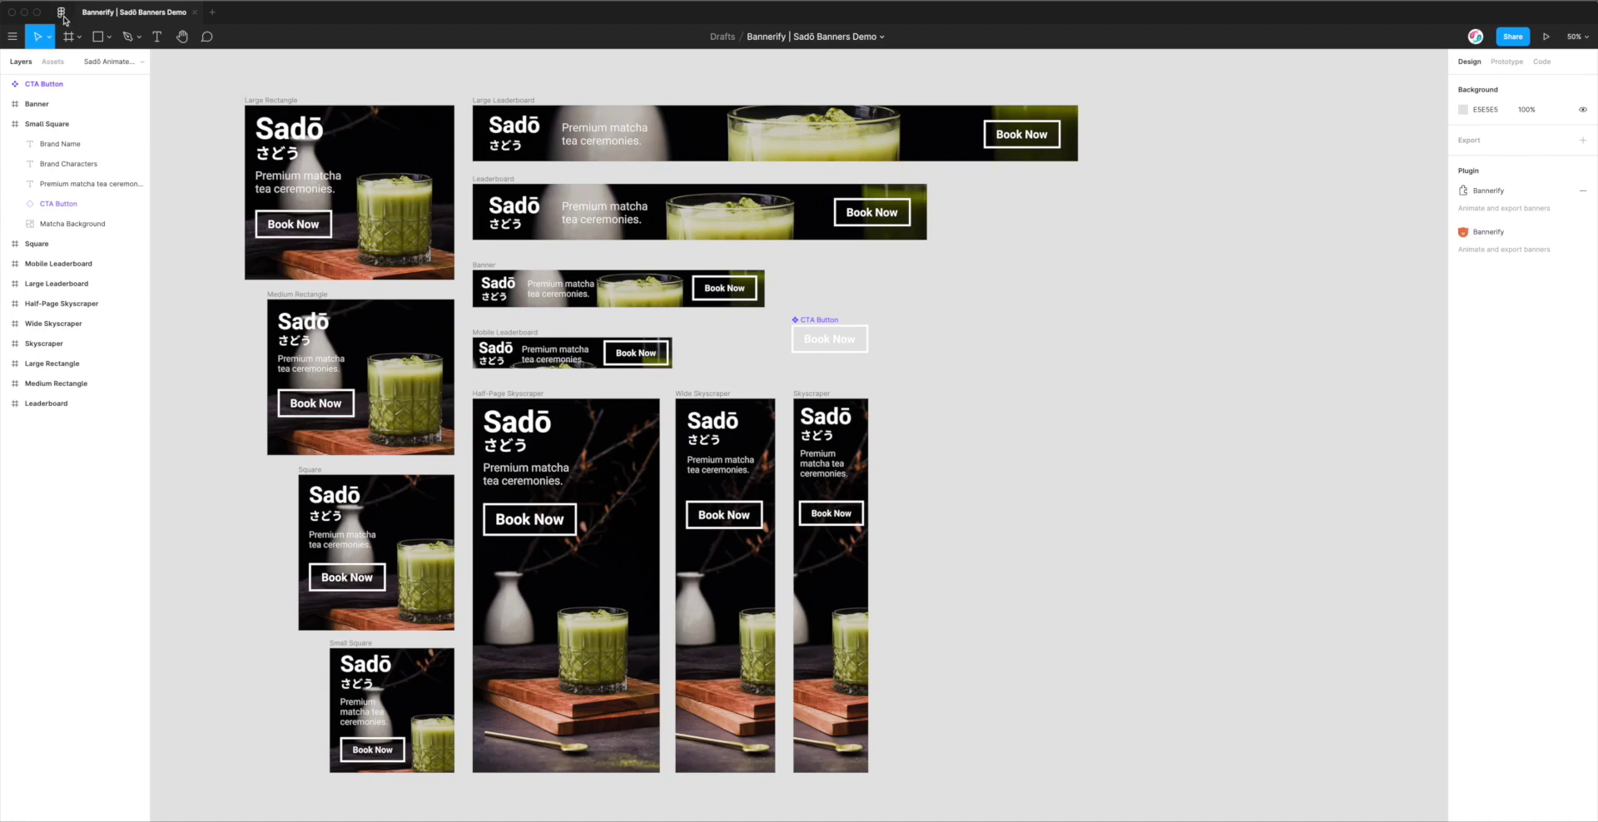
View the Bannerify plugin in Community search, then go back to the 'Bannerify | Sadō Banners Demo' file
{"action": "left_click", "coordinate": [61, 13]}
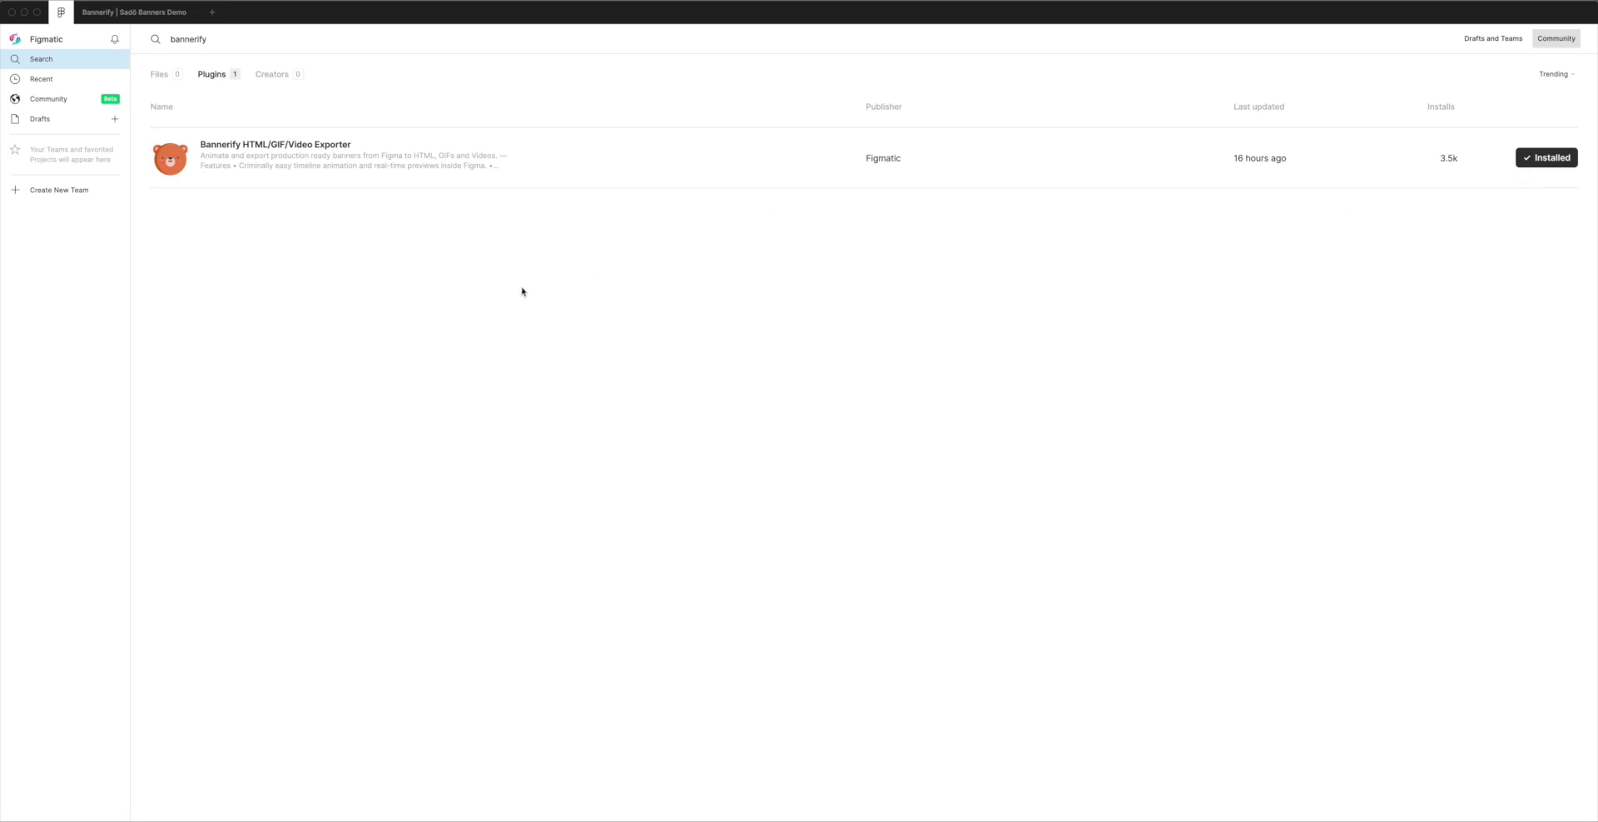
{"action": "left_click", "coordinate": [150, 12]}
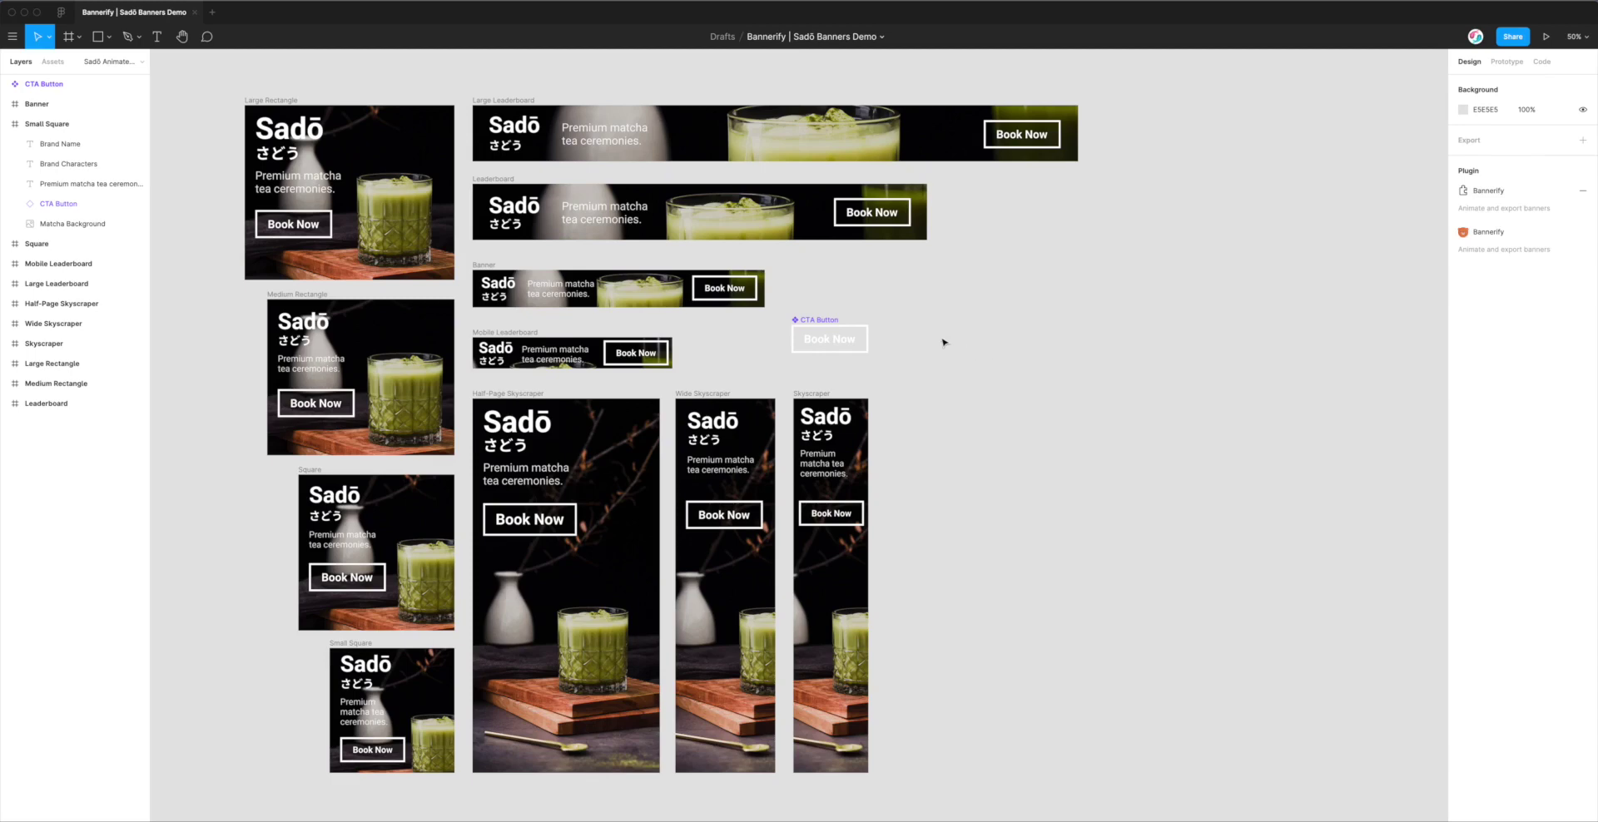
Run the Bannerify HTML/GIF/Video Exporter from the canvas context menu's Plugins submenu
{"action": "scroll", "coordinate": [945, 347], "scroll_direction": "up", "scroll_amount": 1}
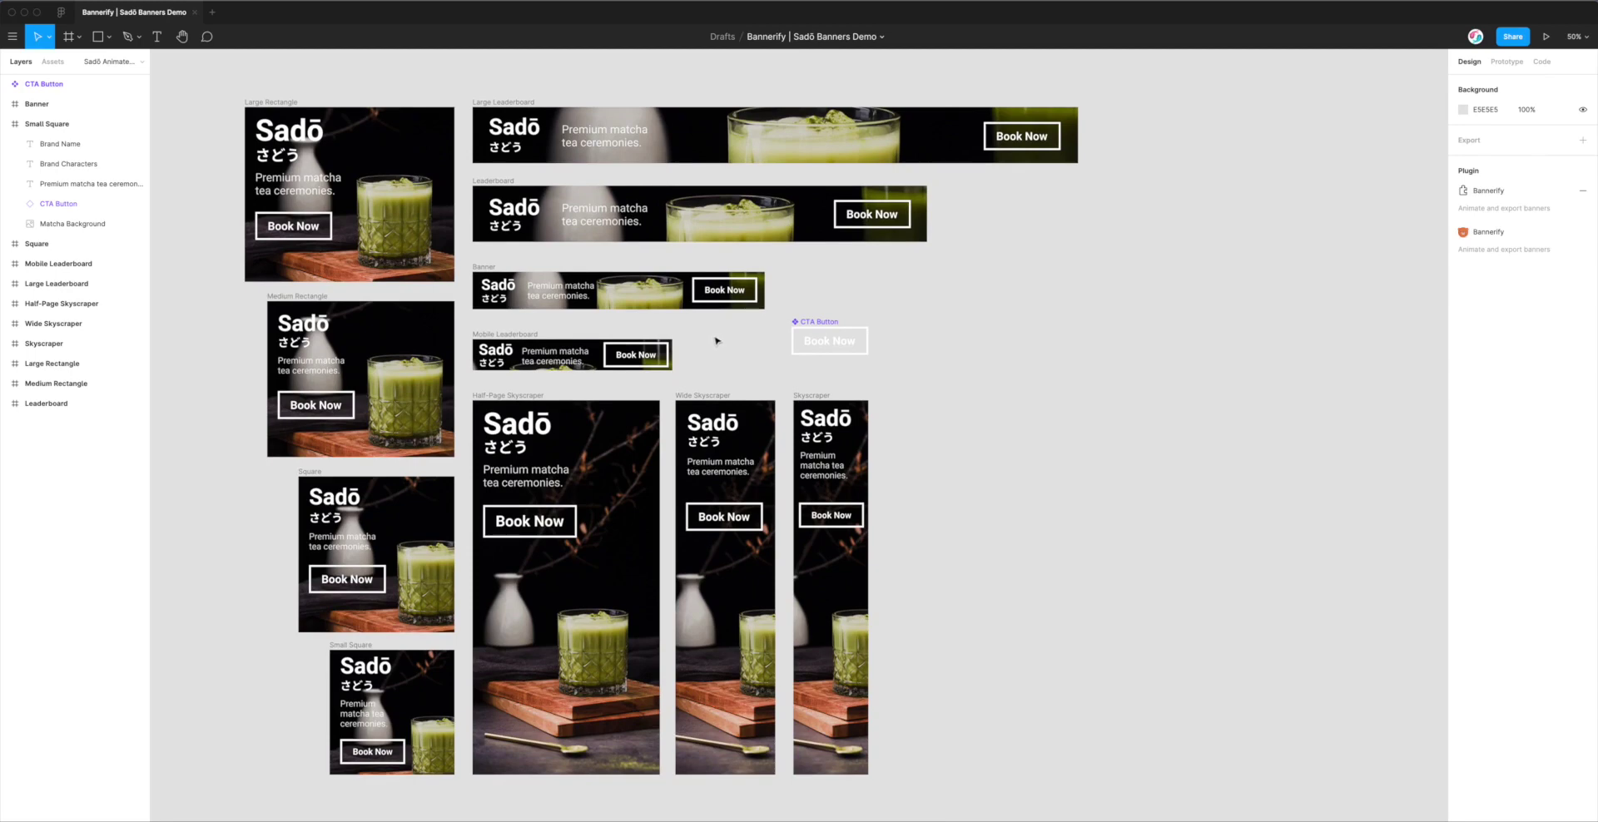
{"action": "right_click", "coordinate": [674, 257]}
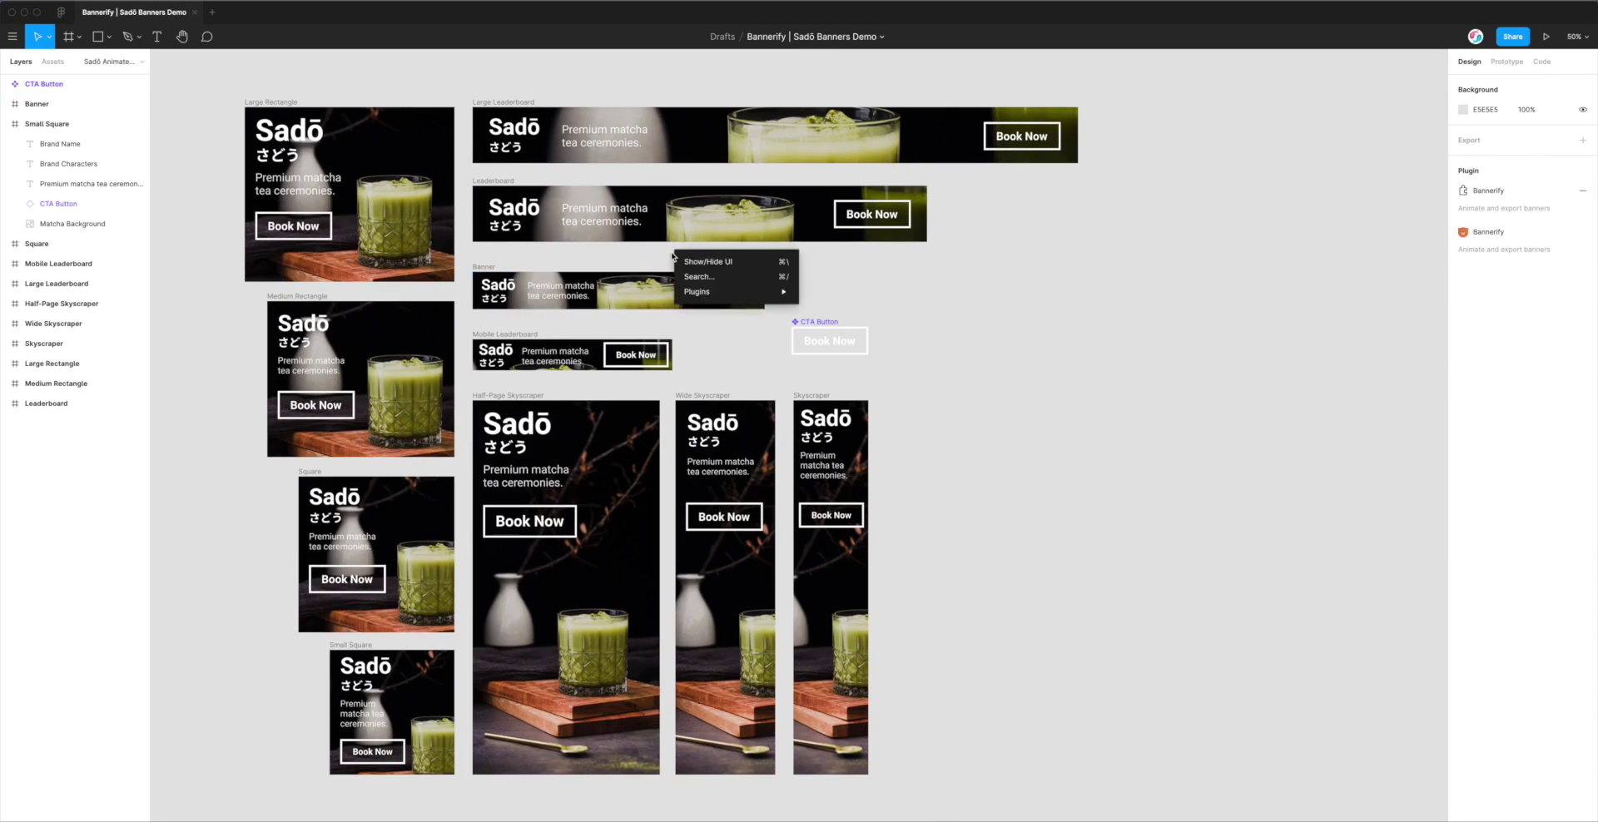
{"action": "mouse_move", "coordinate": [701, 292]}
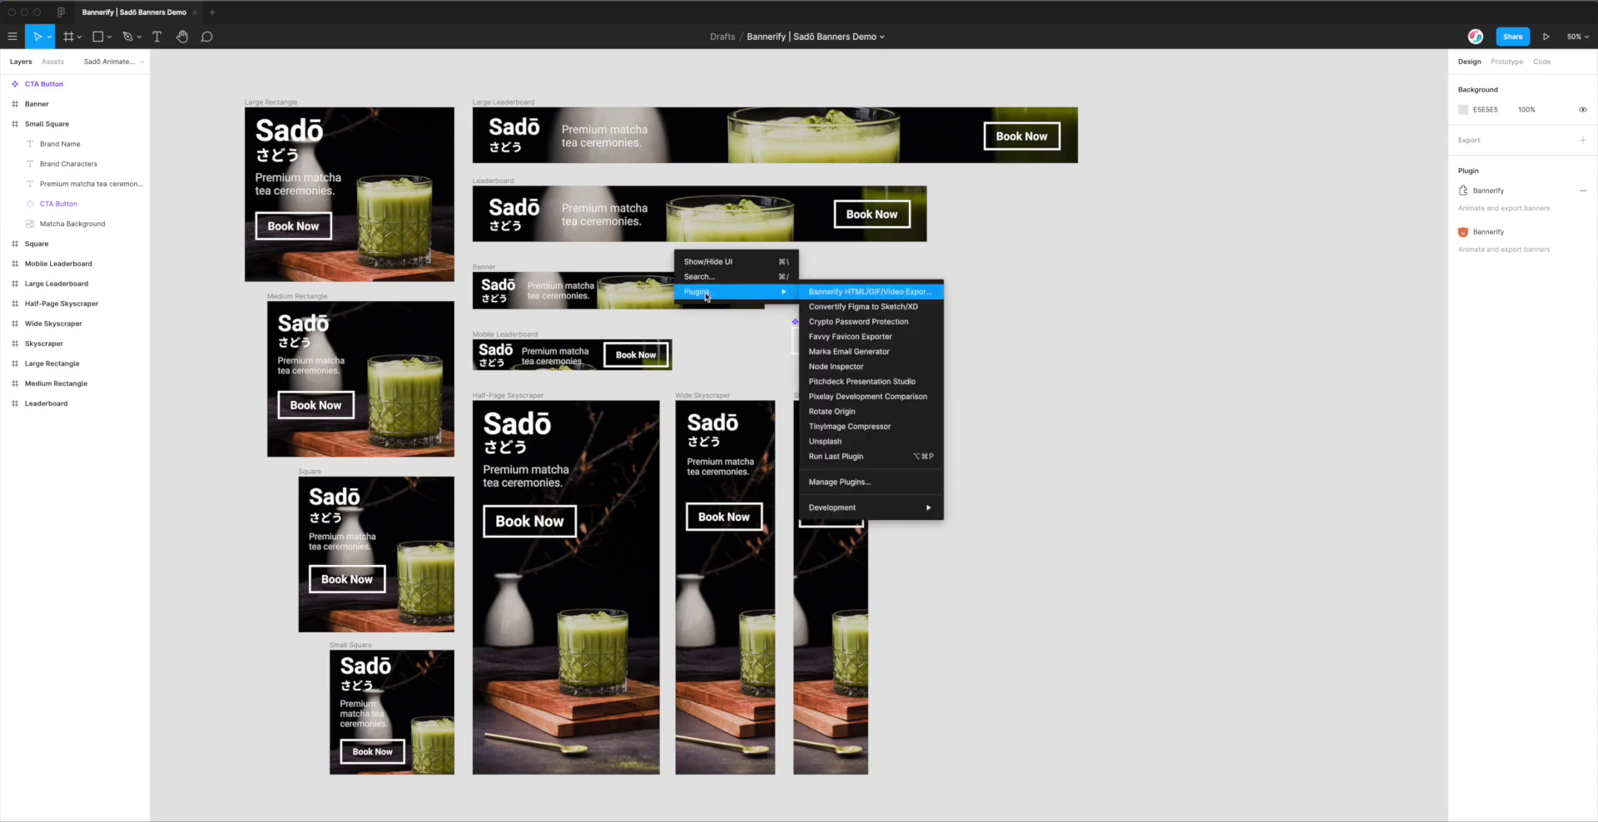
{"action": "left_click", "coordinate": [831, 295]}
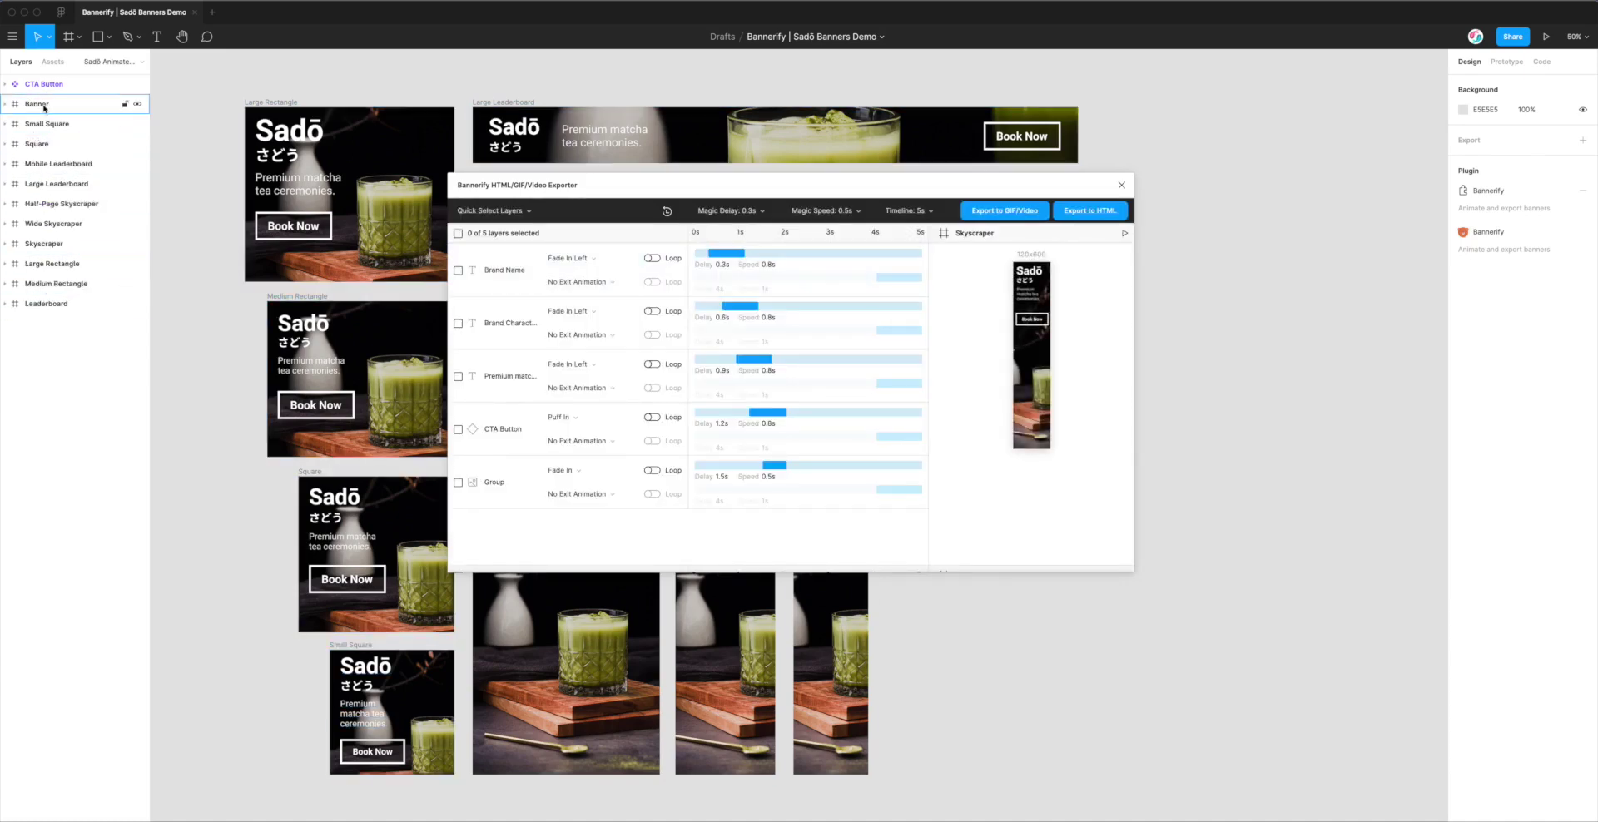
Select the Large Rectangle banner, expand Mobile Leaderboard's layers, and scroll the exporter's layer list
{"action": "left_click", "coordinate": [304, 307]}
{"action": "left_click", "coordinate": [278, 102]}
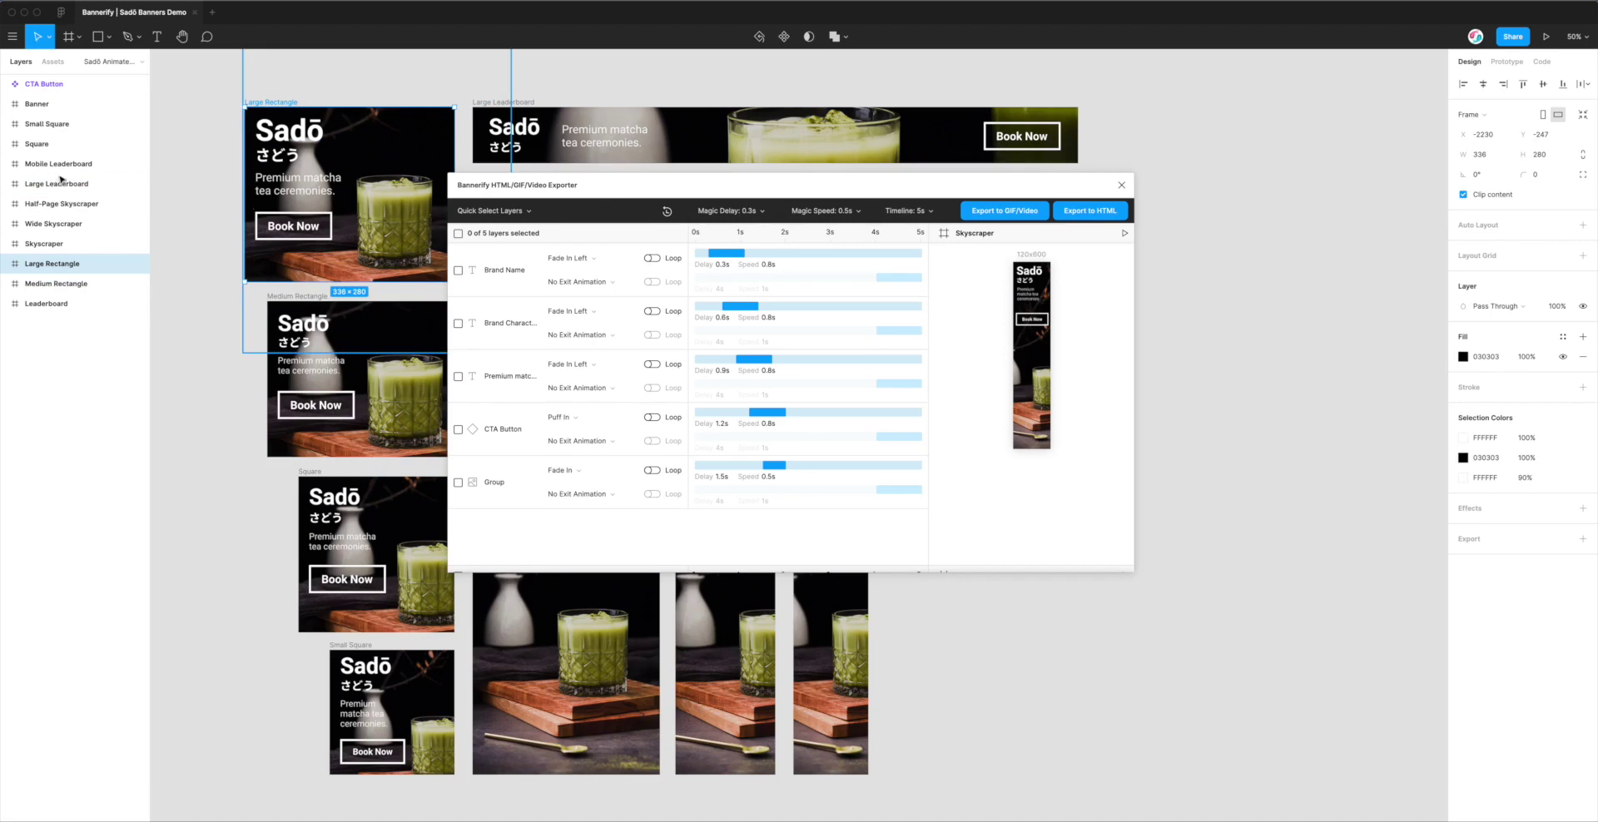
{"action": "left_click", "coordinate": [5, 164]}
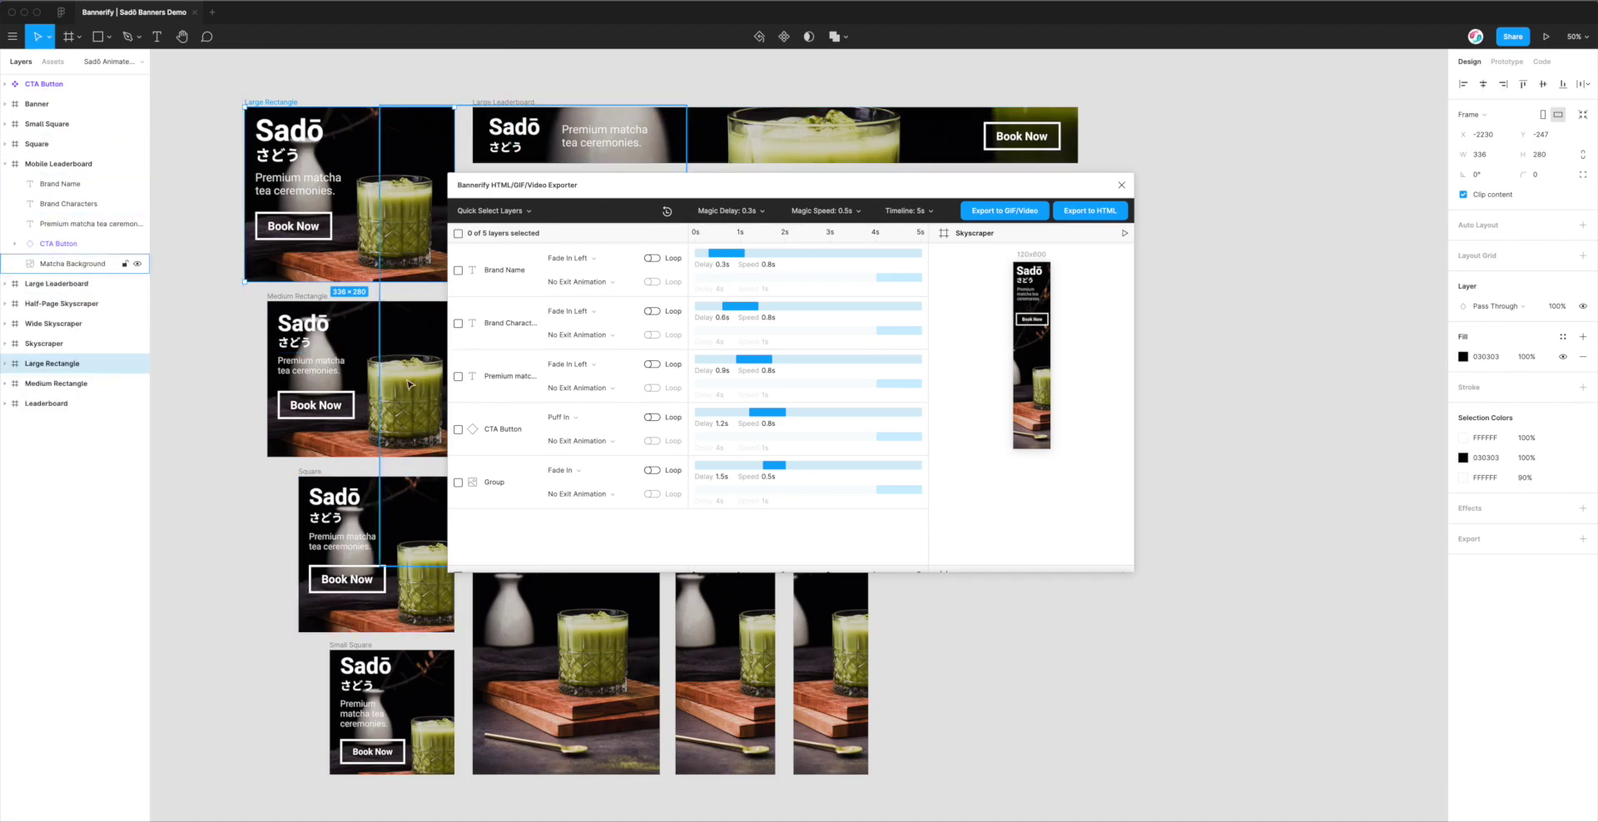
{"action": "scroll", "coordinate": [583, 358], "scroll_direction": "down", "scroll_amount": 5}
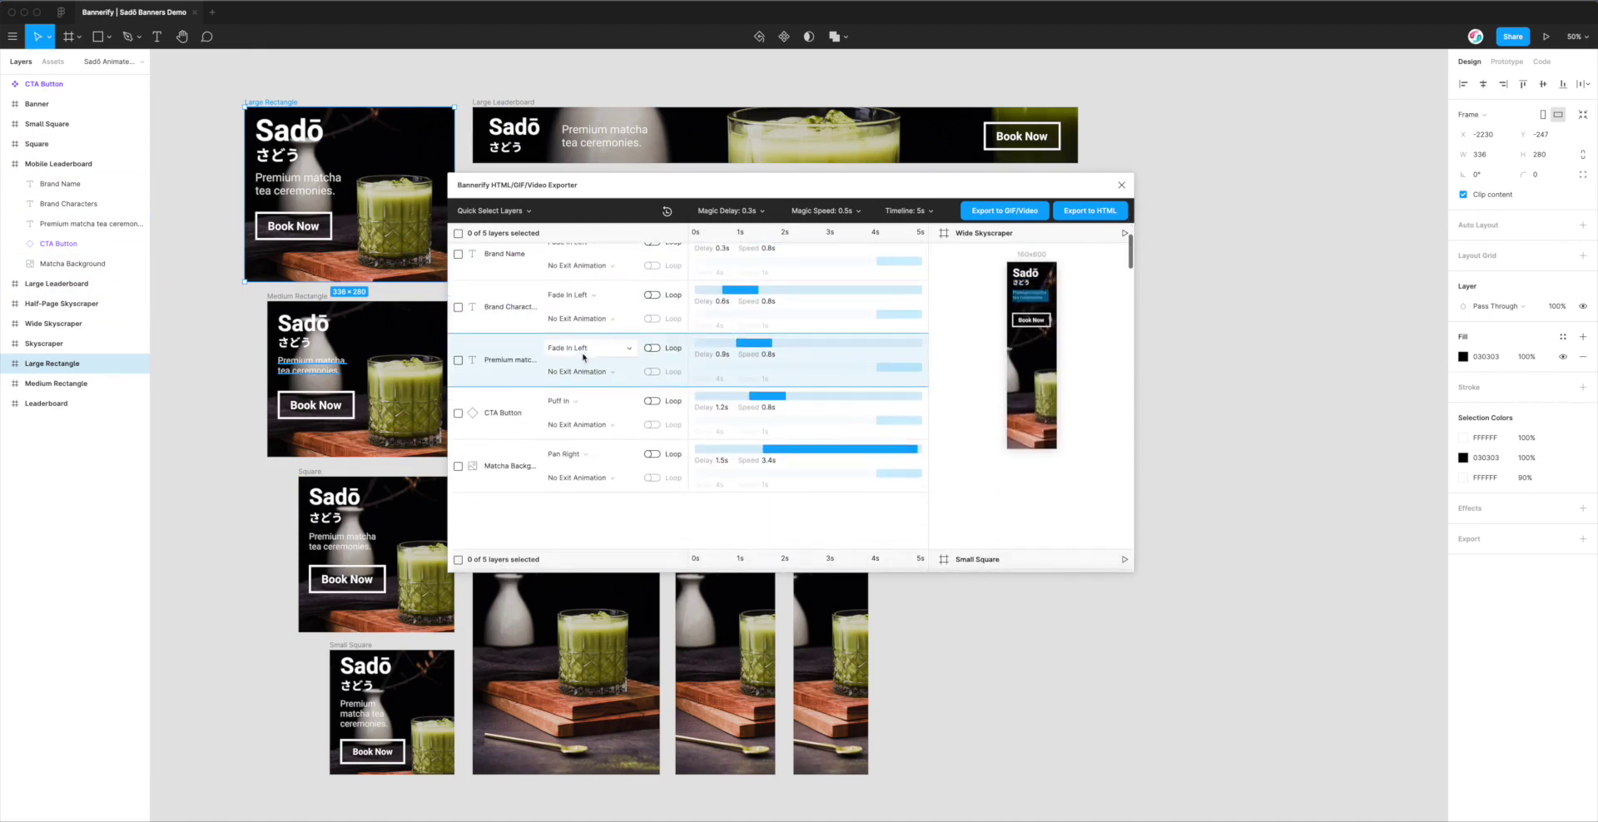
{"action": "scroll", "coordinate": [603, 349], "scroll_direction": "up", "scroll_amount": 2}
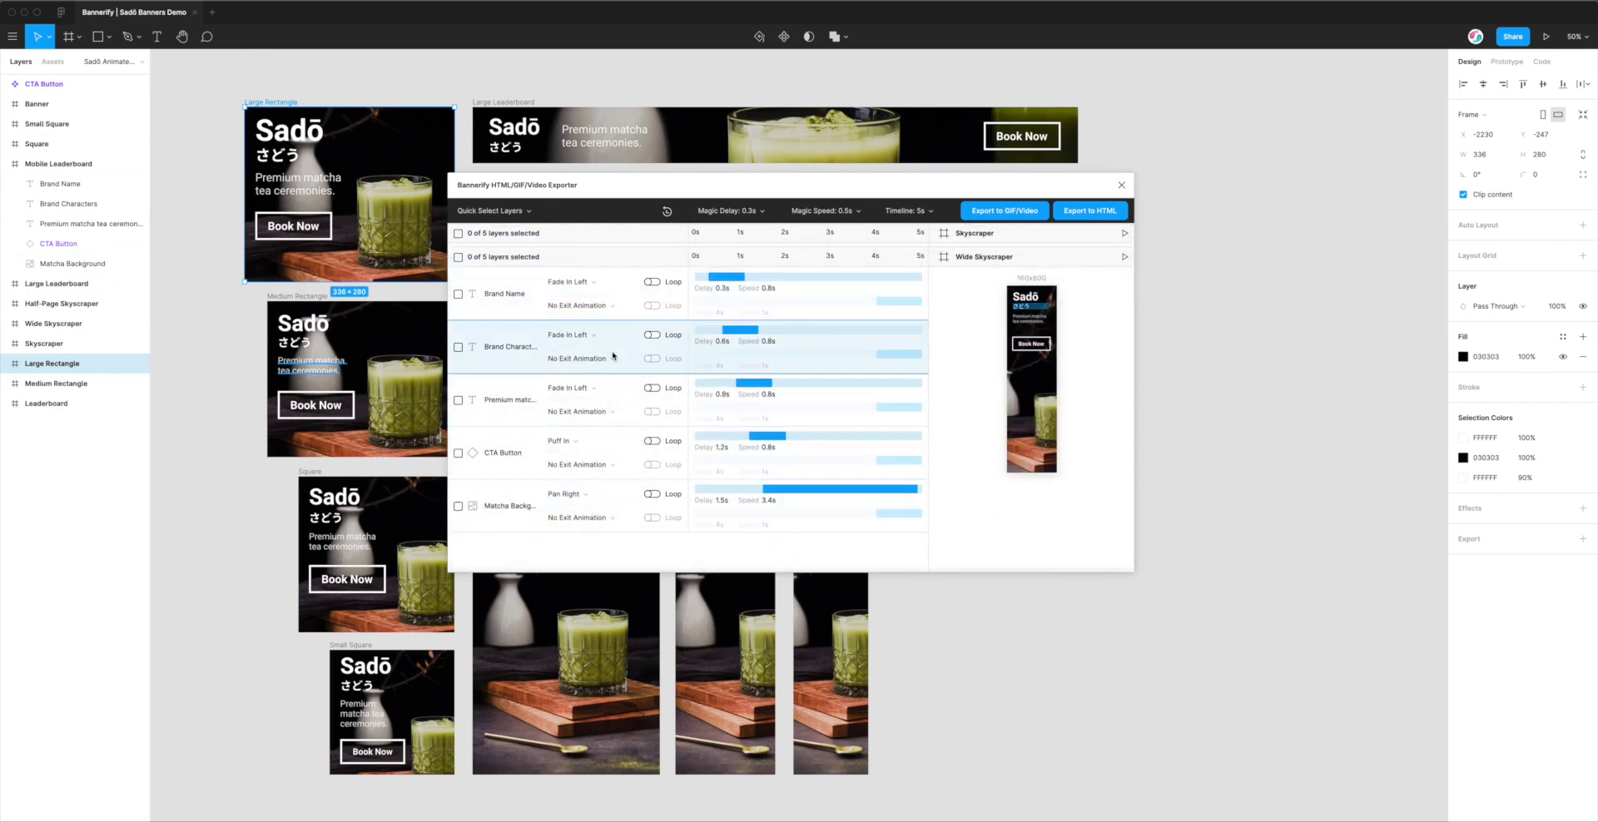
{"action": "scroll", "coordinate": [616, 358], "scroll_direction": "up", "scroll_amount": 4}
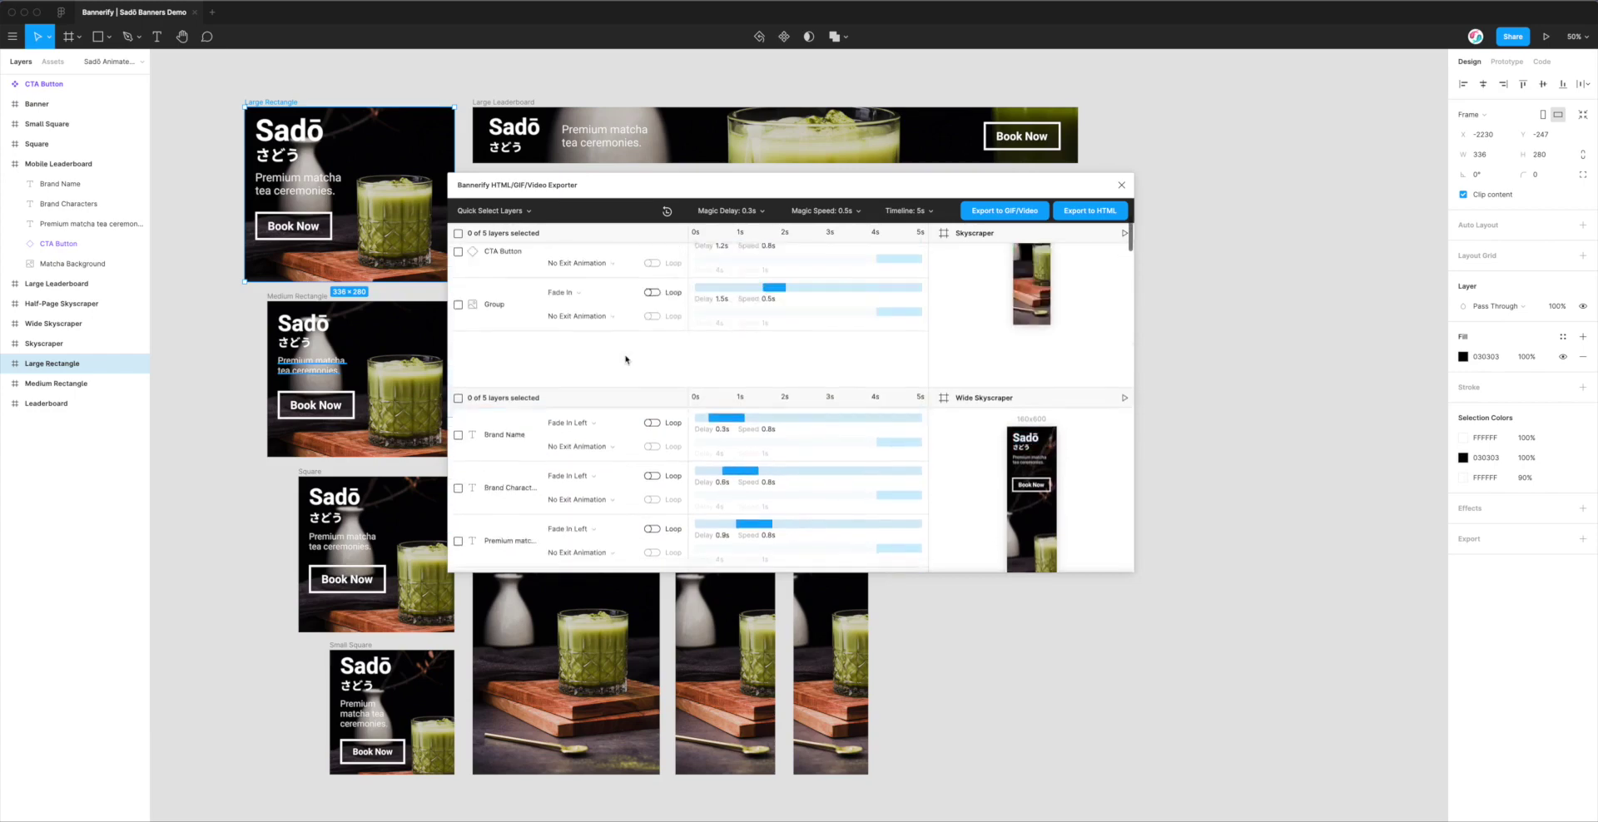
{"action": "scroll", "coordinate": [626, 360], "scroll_direction": "up", "scroll_amount": 3}
{"action": "scroll", "coordinate": [625, 356], "scroll_direction": "down", "scroll_amount": 6}
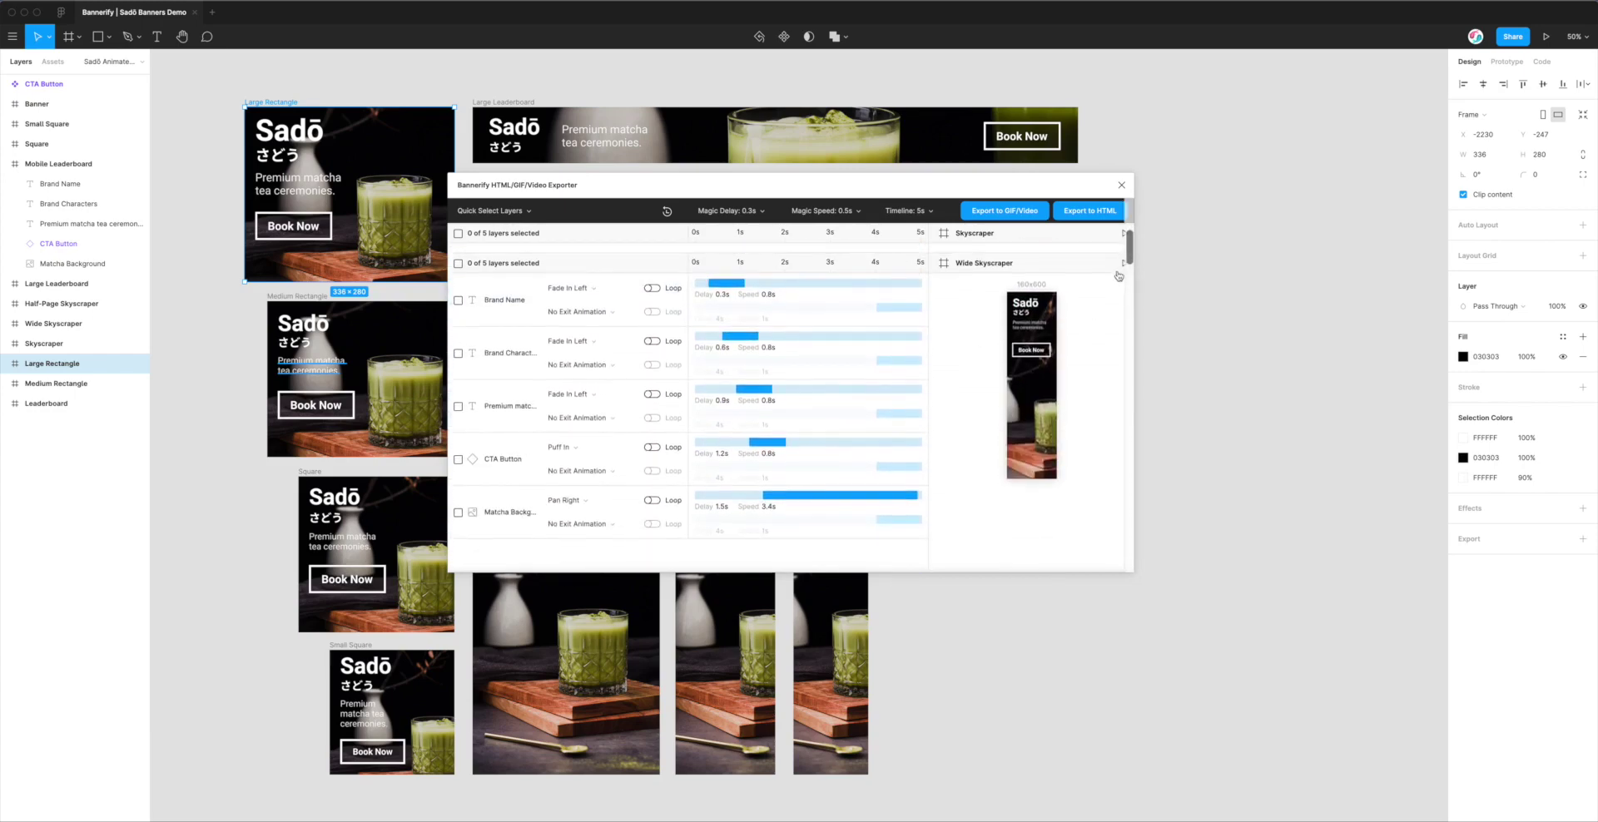
{"action": "left_click", "coordinate": [1122, 265]}
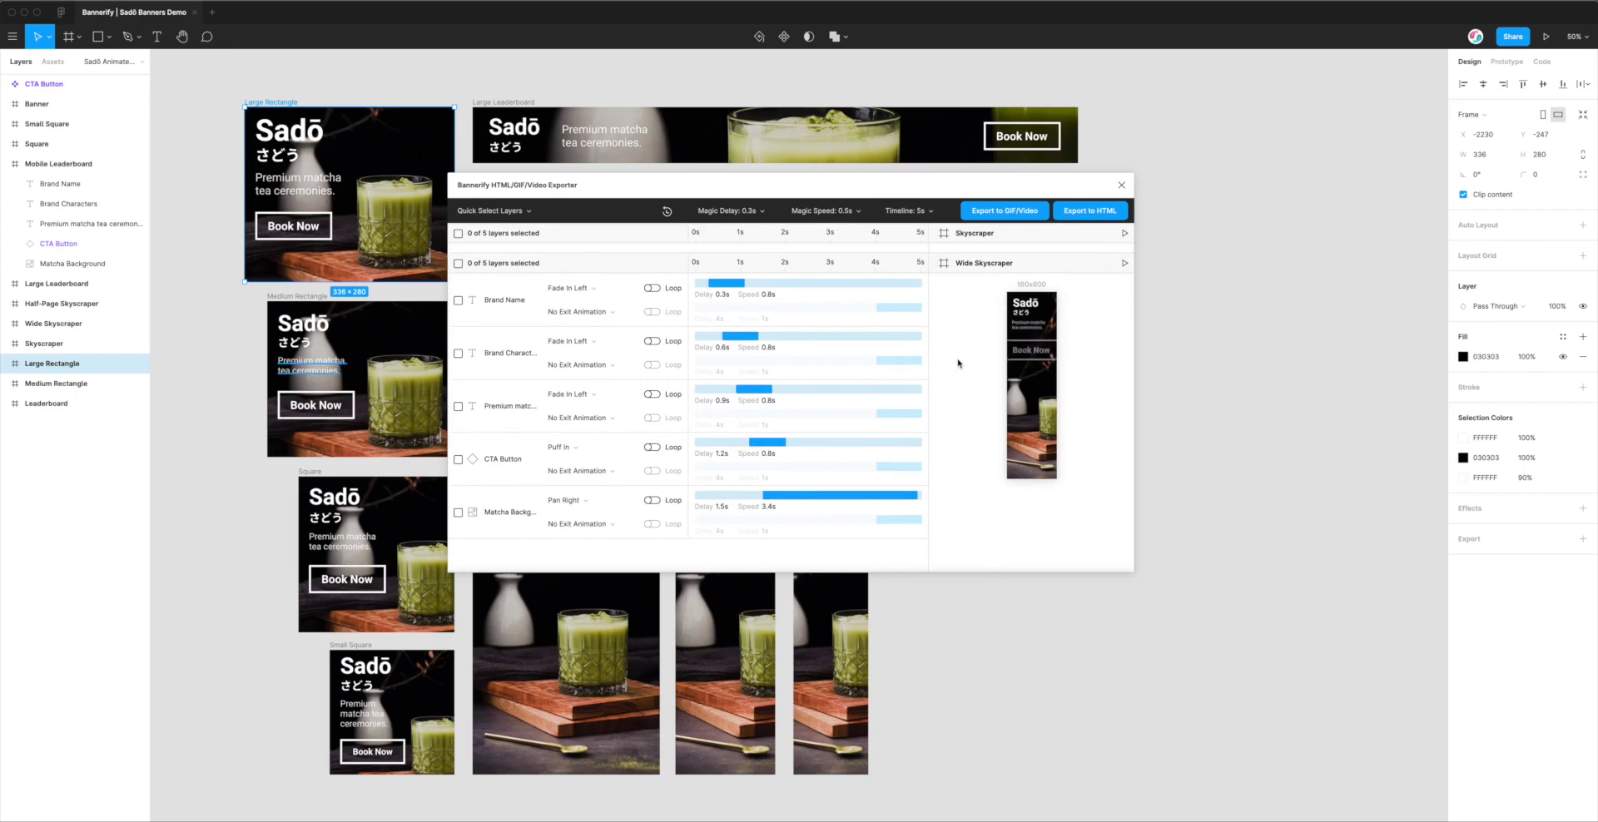
{"action": "scroll", "coordinate": [965, 383], "scroll_direction": "down", "scroll_amount": 5}
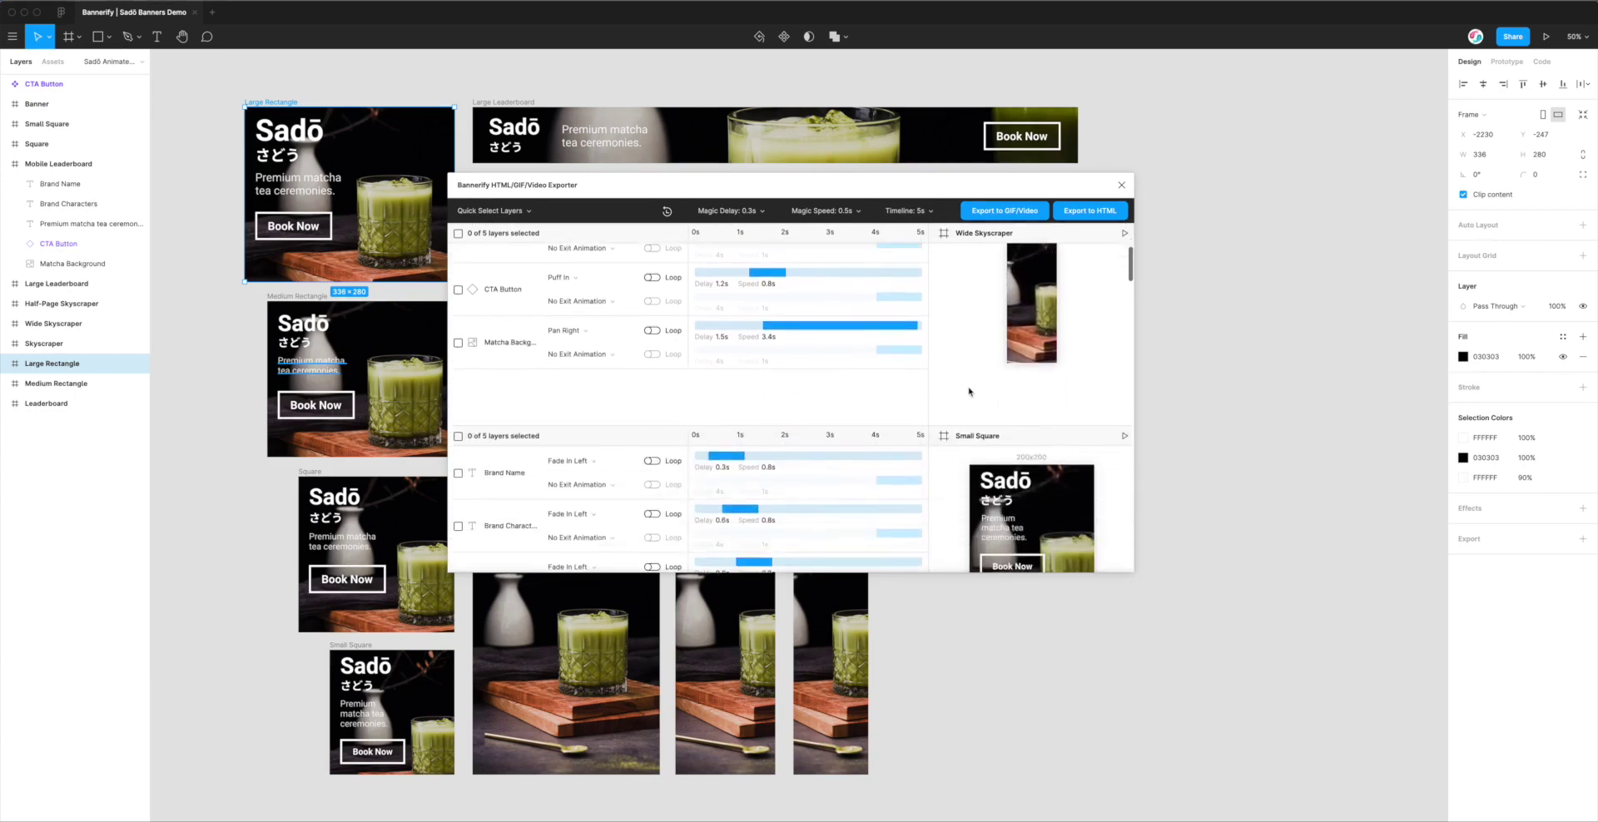
{"action": "scroll", "coordinate": [970, 391], "scroll_direction": "down", "scroll_amount": 5}
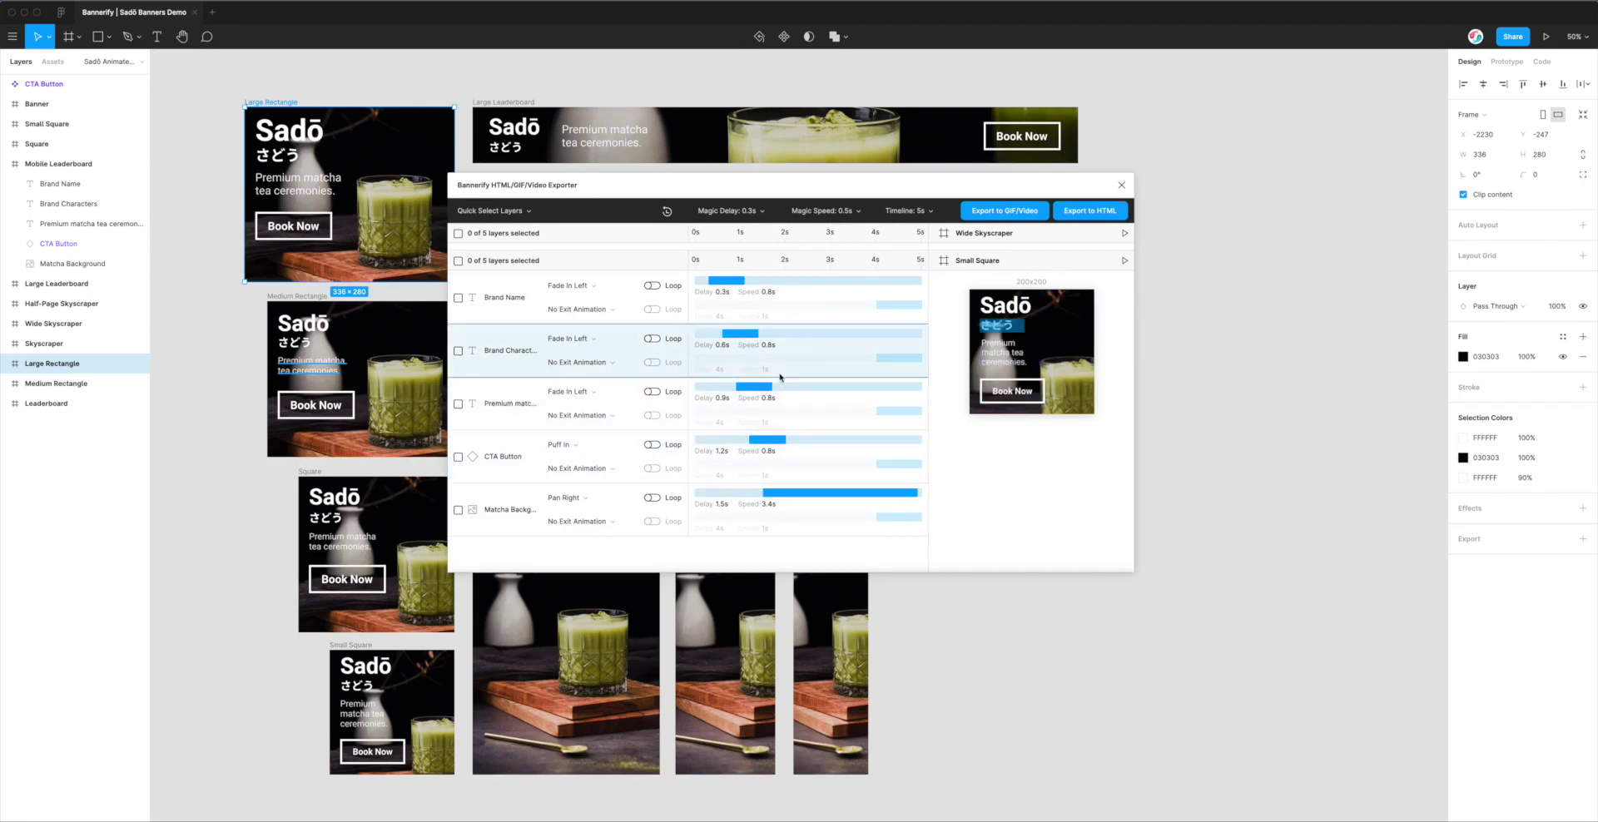
{"action": "scroll", "coordinate": [776, 307], "scroll_direction": "up", "scroll_amount": 2}
{"action": "scroll", "coordinate": [777, 306], "scroll_direction": "down", "scroll_amount": 3}
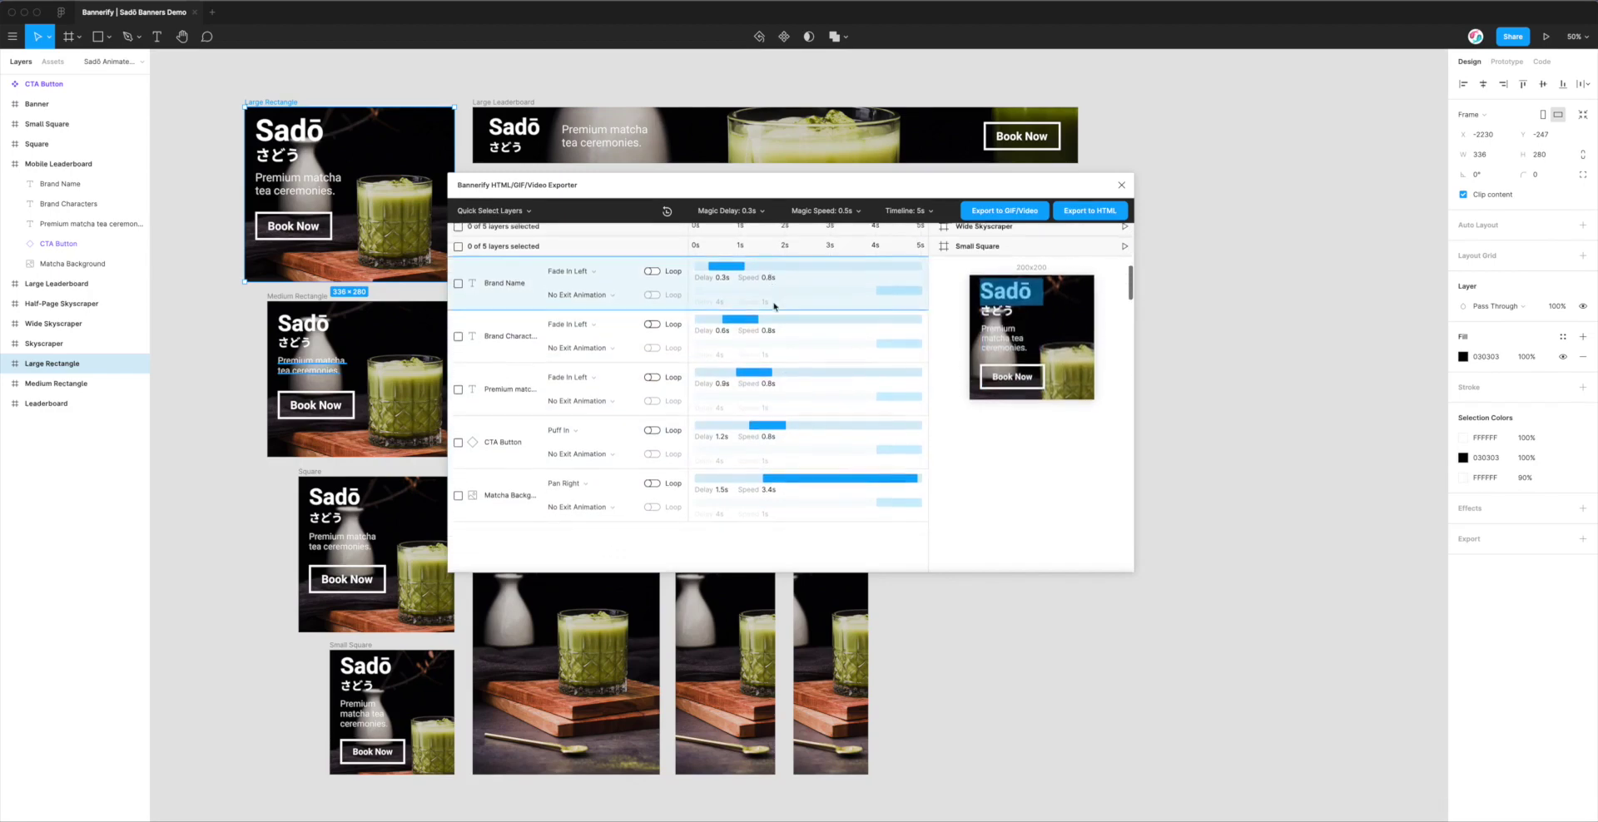
{"action": "scroll", "coordinate": [775, 306], "scroll_direction": "down", "scroll_amount": 1}
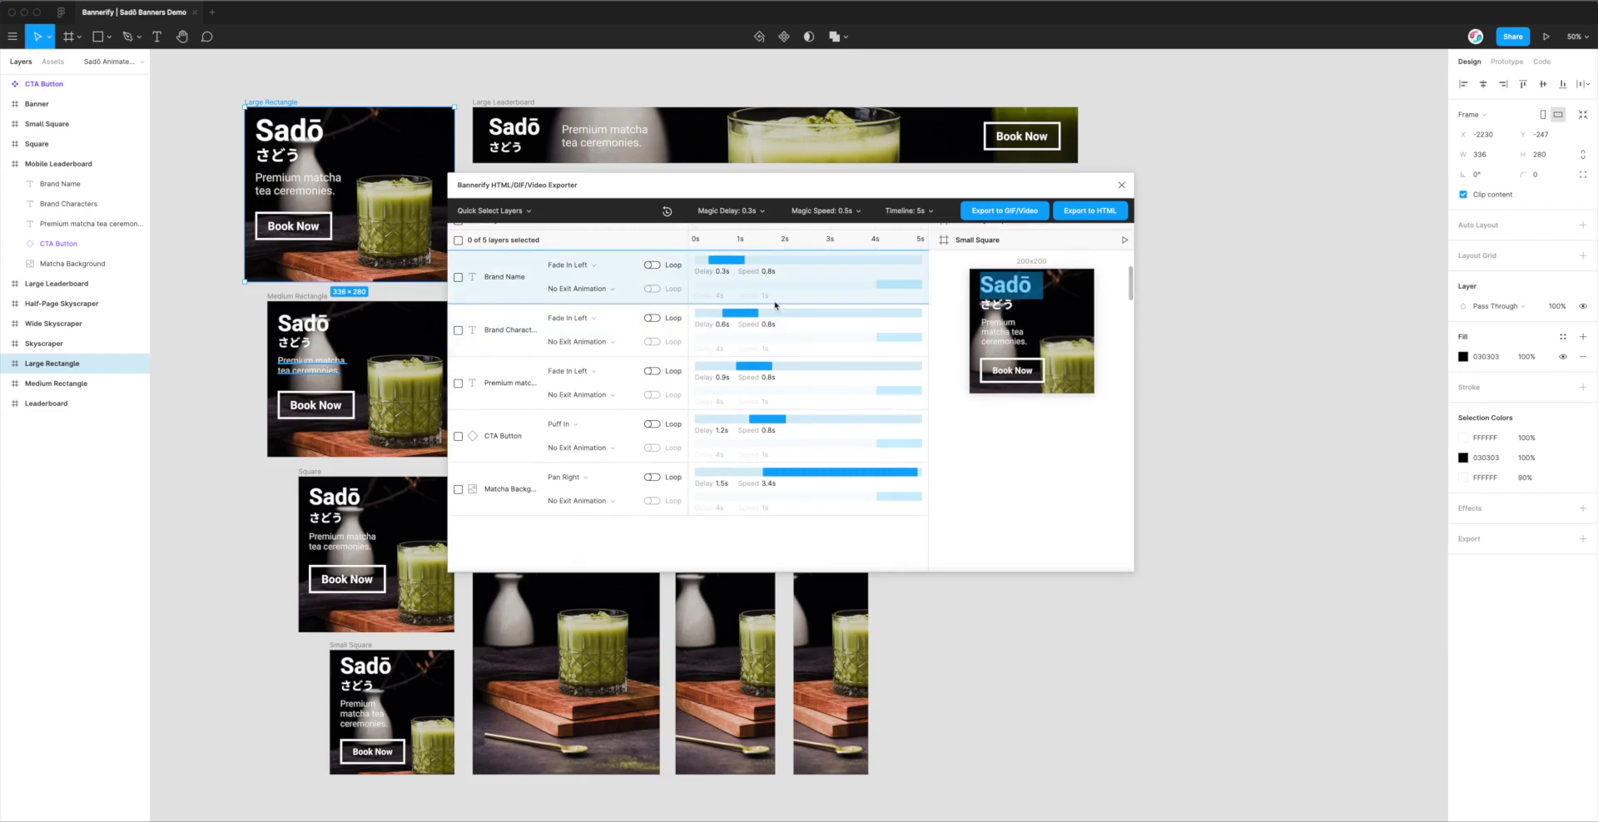
{"action": "scroll", "coordinate": [775, 306], "scroll_direction": "up", "scroll_amount": 2}
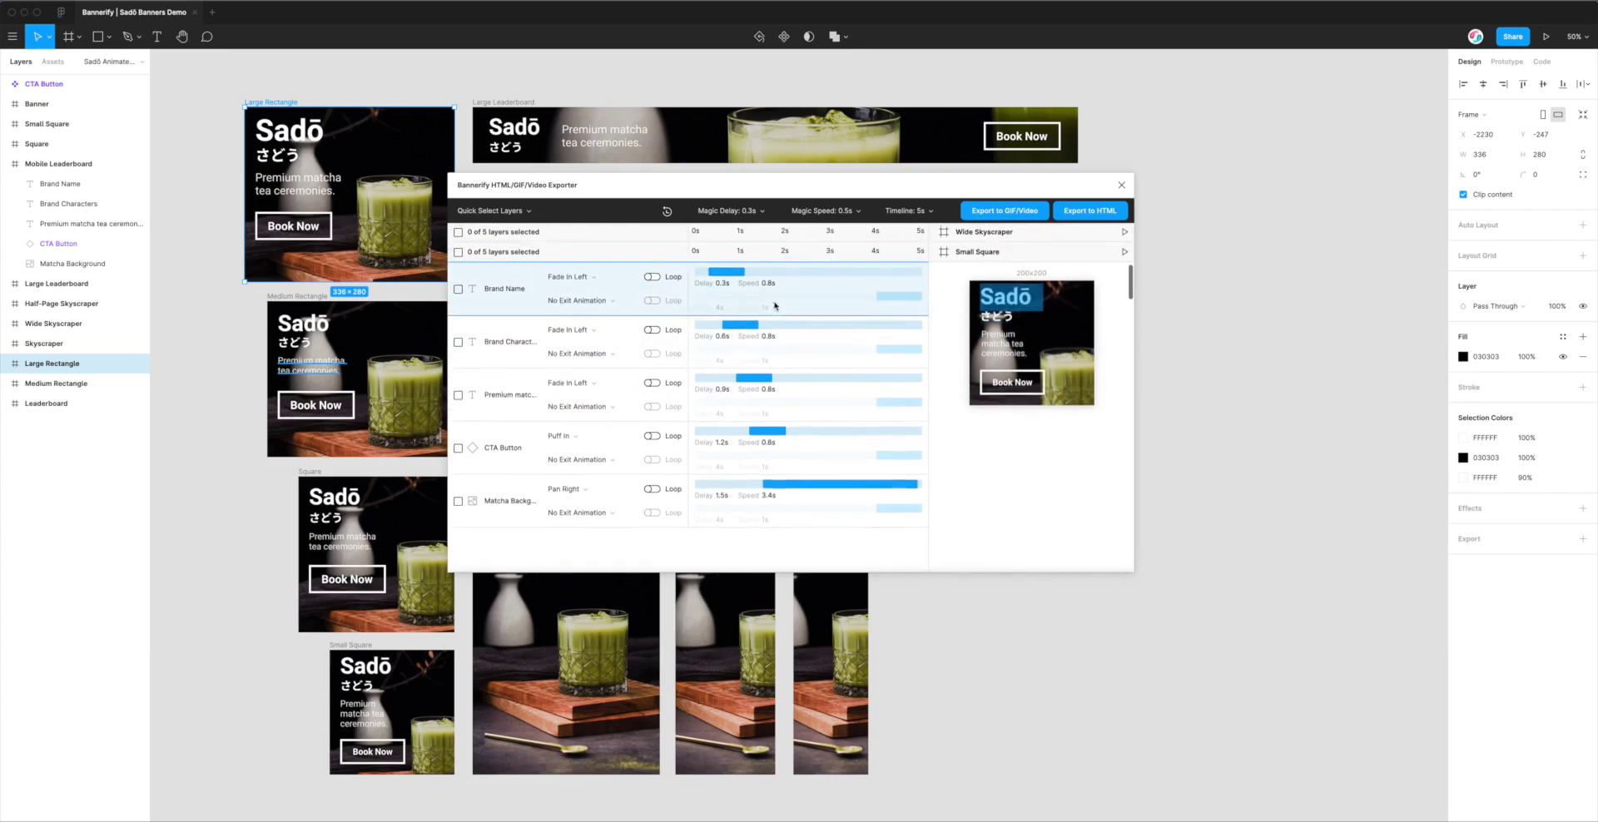
{"action": "scroll", "coordinate": [782, 408], "scroll_direction": "down", "scroll_amount": 2}
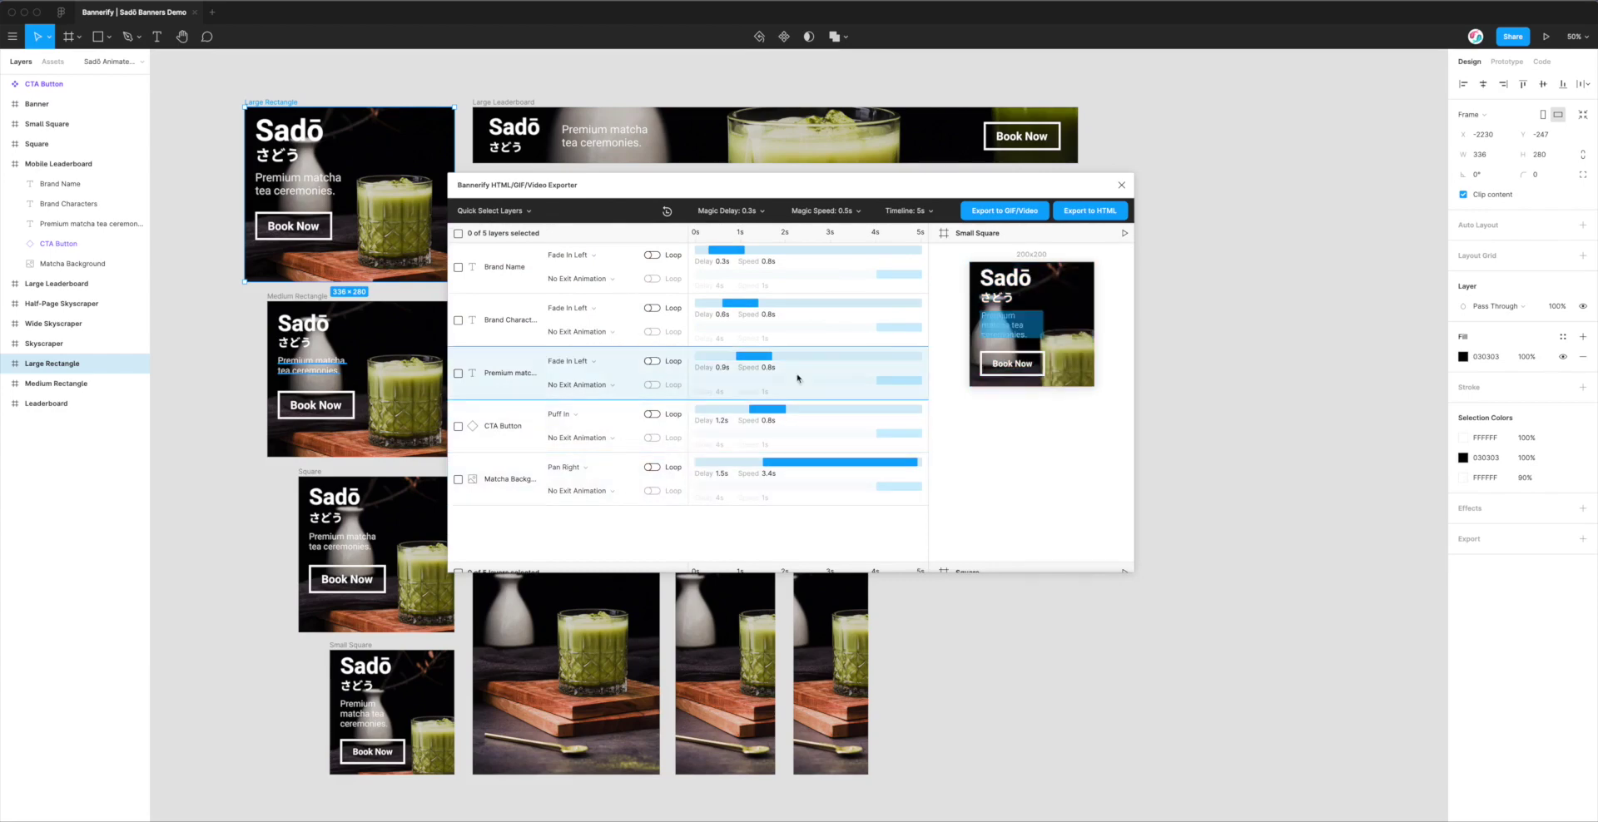
{"action": "scroll", "coordinate": [799, 429], "scroll_direction": "up", "scroll_amount": 2}
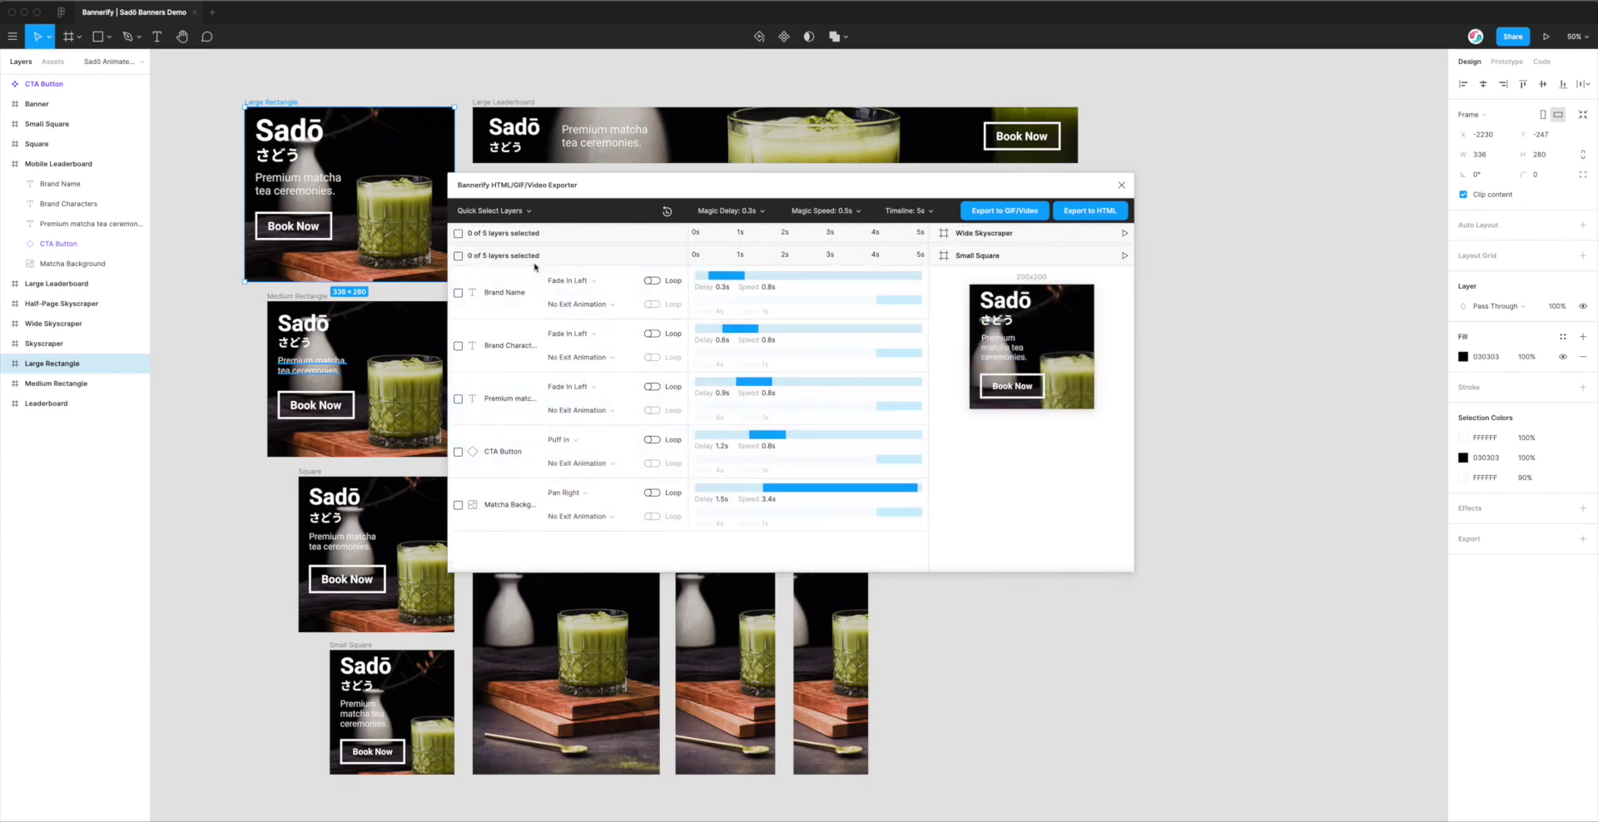
{"action": "scroll", "coordinate": [775, 372], "scroll_direction": "down", "scroll_amount": 3}
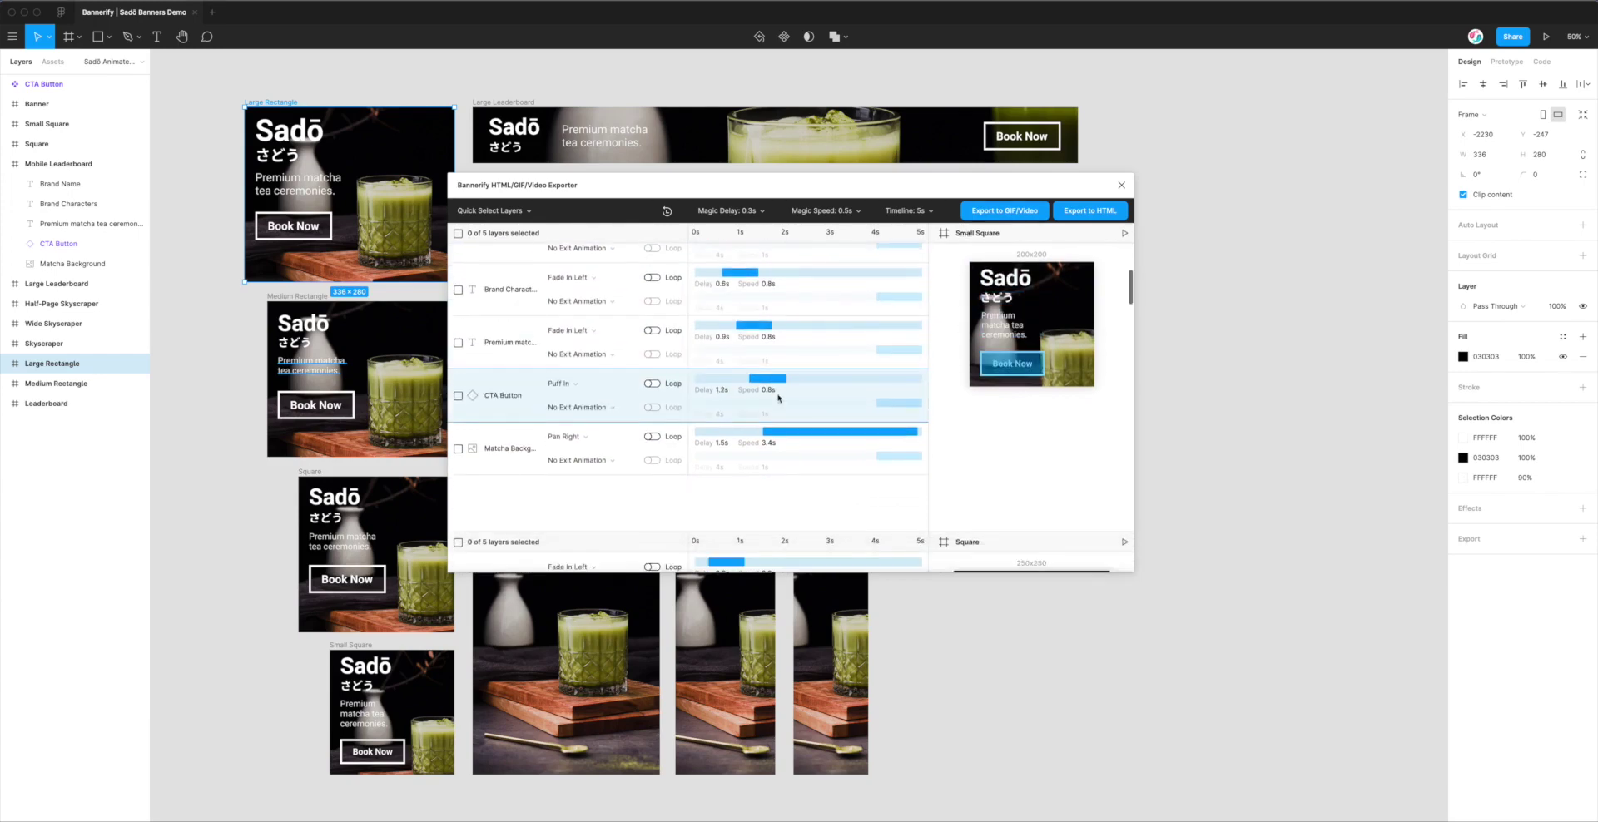
{"action": "scroll", "coordinate": [783, 391], "scroll_direction": "up", "scroll_amount": 2}
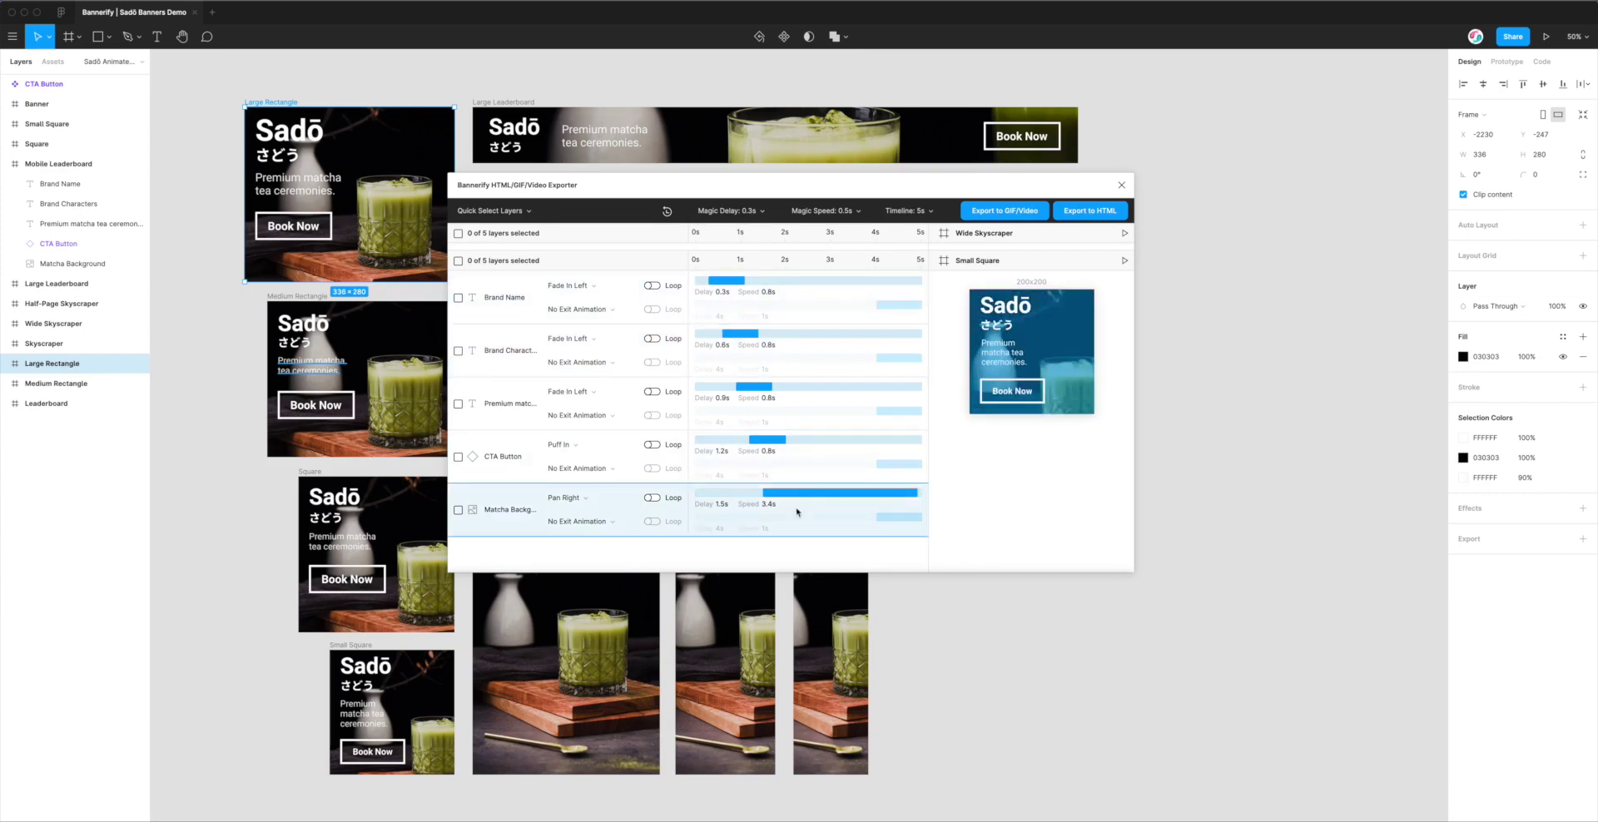
{"action": "scroll", "coordinate": [808, 379], "scroll_direction": "up", "scroll_amount": 8}
{"action": "scroll", "coordinate": [807, 387], "scroll_direction": "up", "scroll_amount": 4}
{"action": "scroll", "coordinate": [804, 408], "scroll_direction": "down", "scroll_amount": 20}
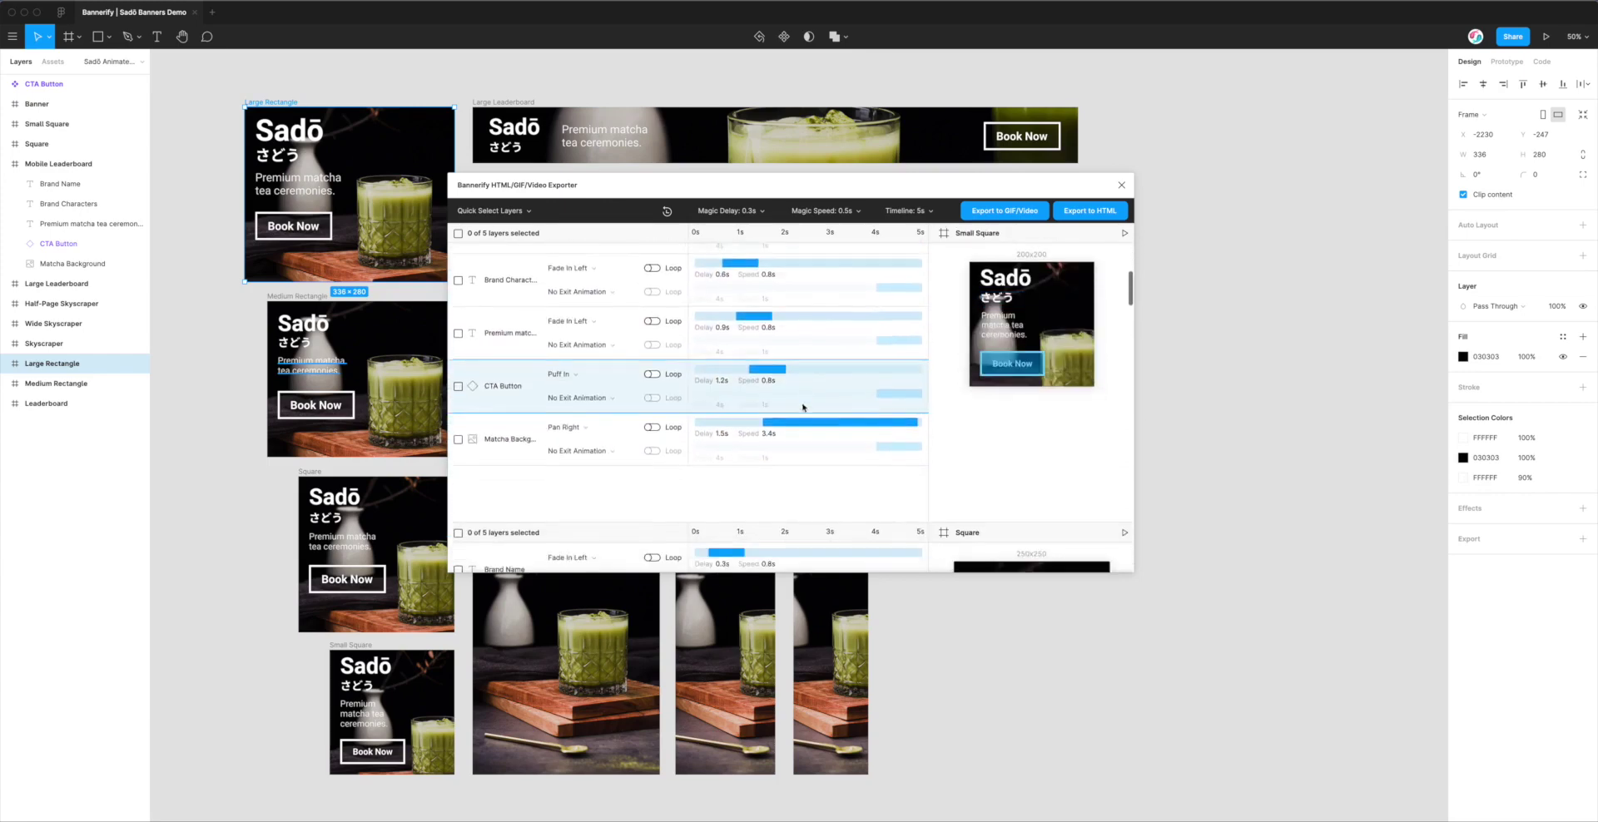
{"action": "scroll", "coordinate": [803, 407], "scroll_direction": "down", "scroll_amount": 5}
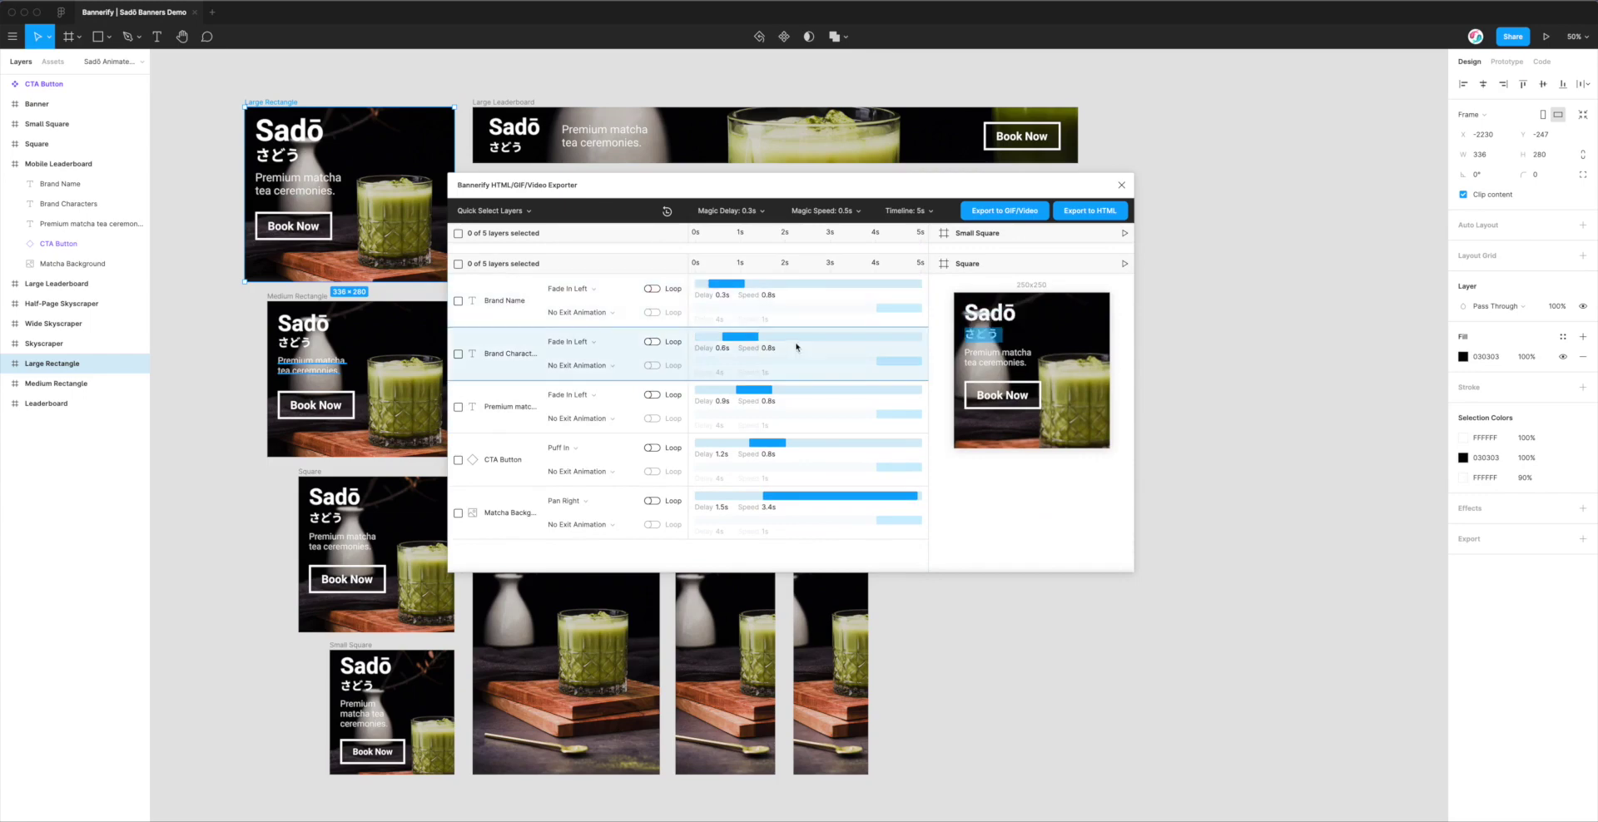
{"action": "scroll", "coordinate": [795, 325], "scroll_direction": "up", "scroll_amount": 3}
{"action": "scroll", "coordinate": [799, 333], "scroll_direction": "down", "scroll_amount": 10}
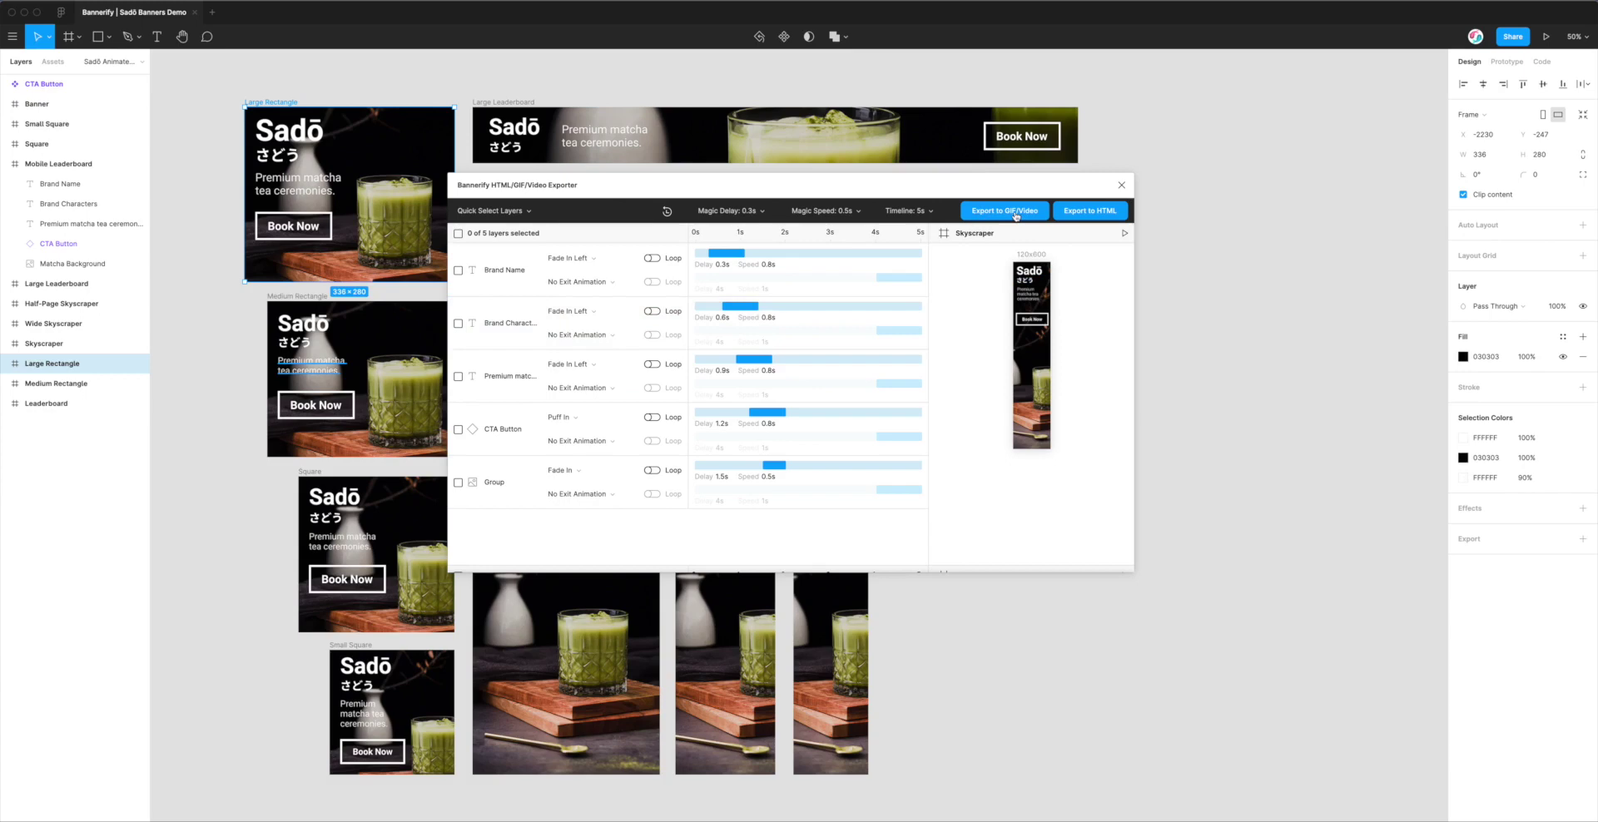
Open Export to GIF/Video and set the Image Compression quality to 90
{"action": "left_click", "coordinate": [1015, 215]}
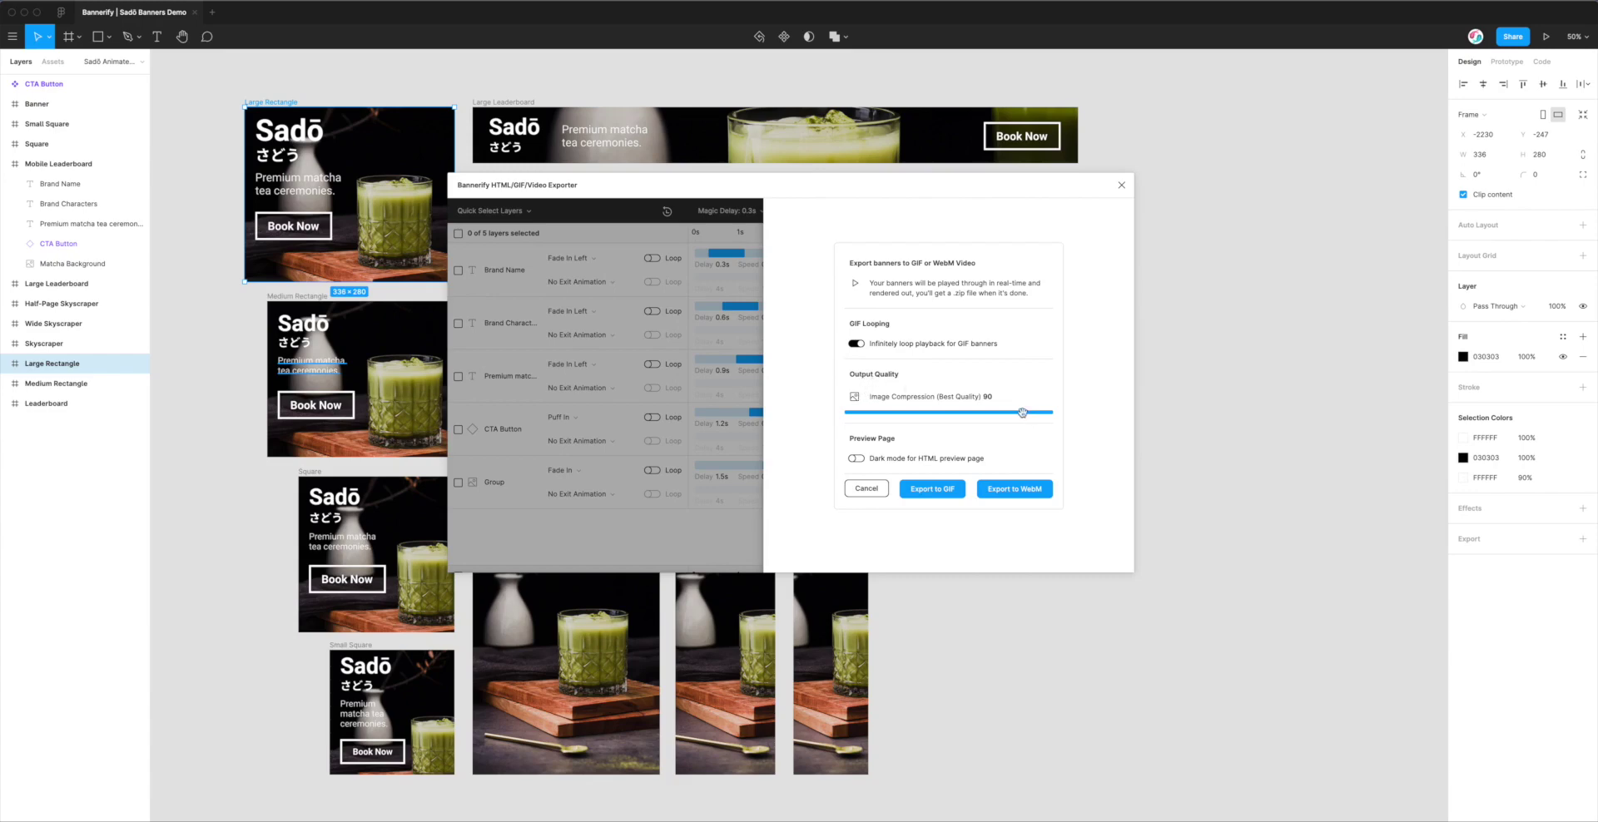
{"action": "left_click_drag", "start_coordinate": [1022, 412], "coordinate": [865, 412]}
{"action": "left_click_drag", "start_coordinate": [862, 411], "coordinate": [1032, 412]}
{"action": "left_click", "coordinate": [1032, 412]}
{"action": "left_click_drag", "start_coordinate": [1033, 412], "coordinate": [1032, 412]}
{"action": "scroll", "coordinate": [1173, 441], "scroll_direction": "up", "scroll_amount": 1}
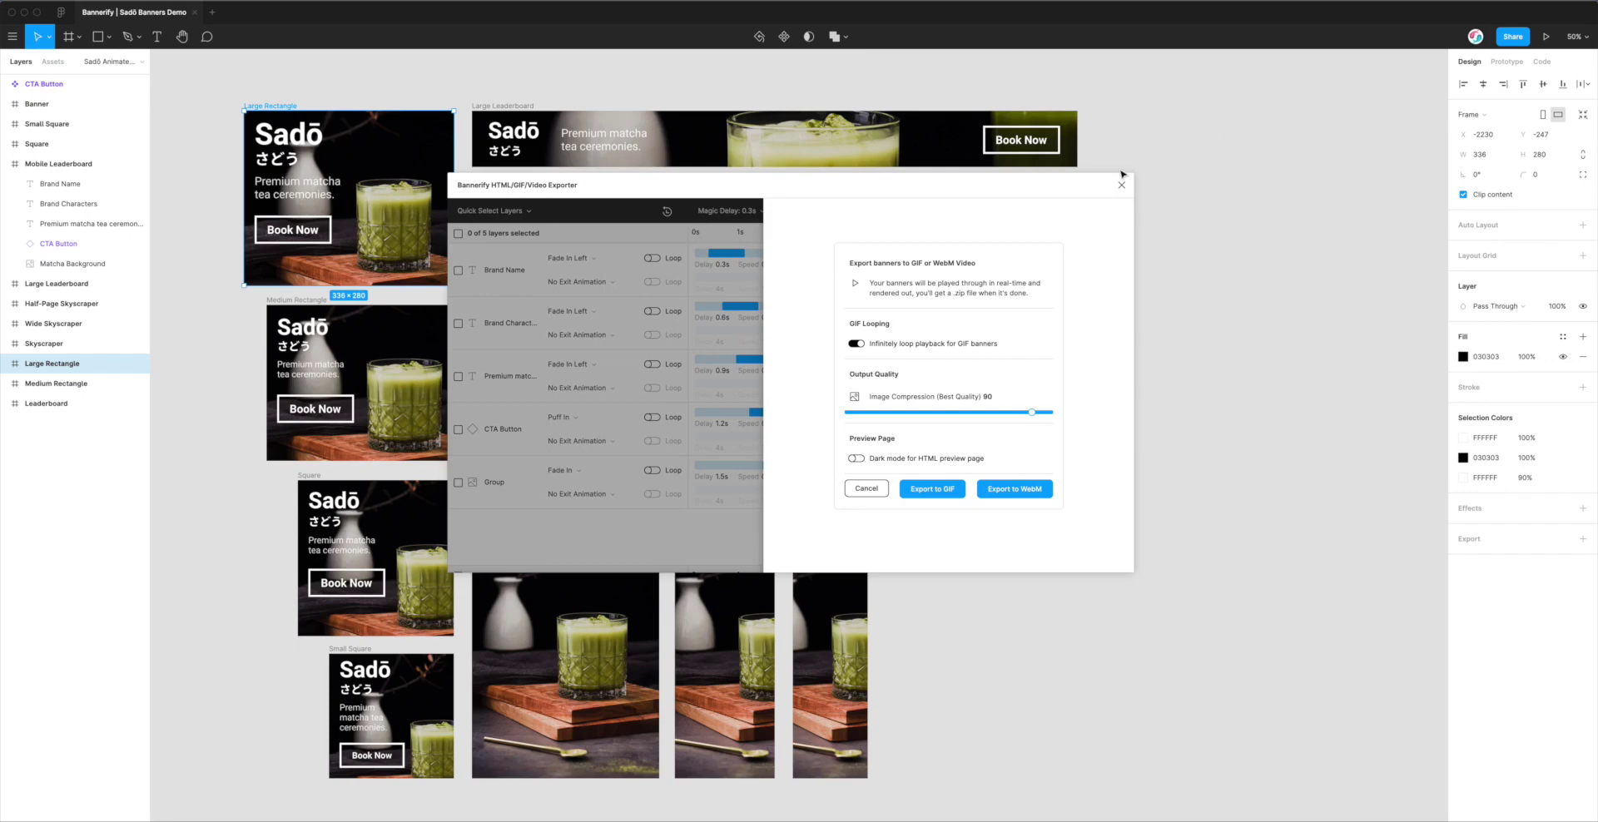
{"action": "left_click_drag", "start_coordinate": [1124, 176], "coordinate": [1125, 183]}
{"action": "left_click_drag", "start_coordinate": [956, 195], "coordinate": [956, 188]}
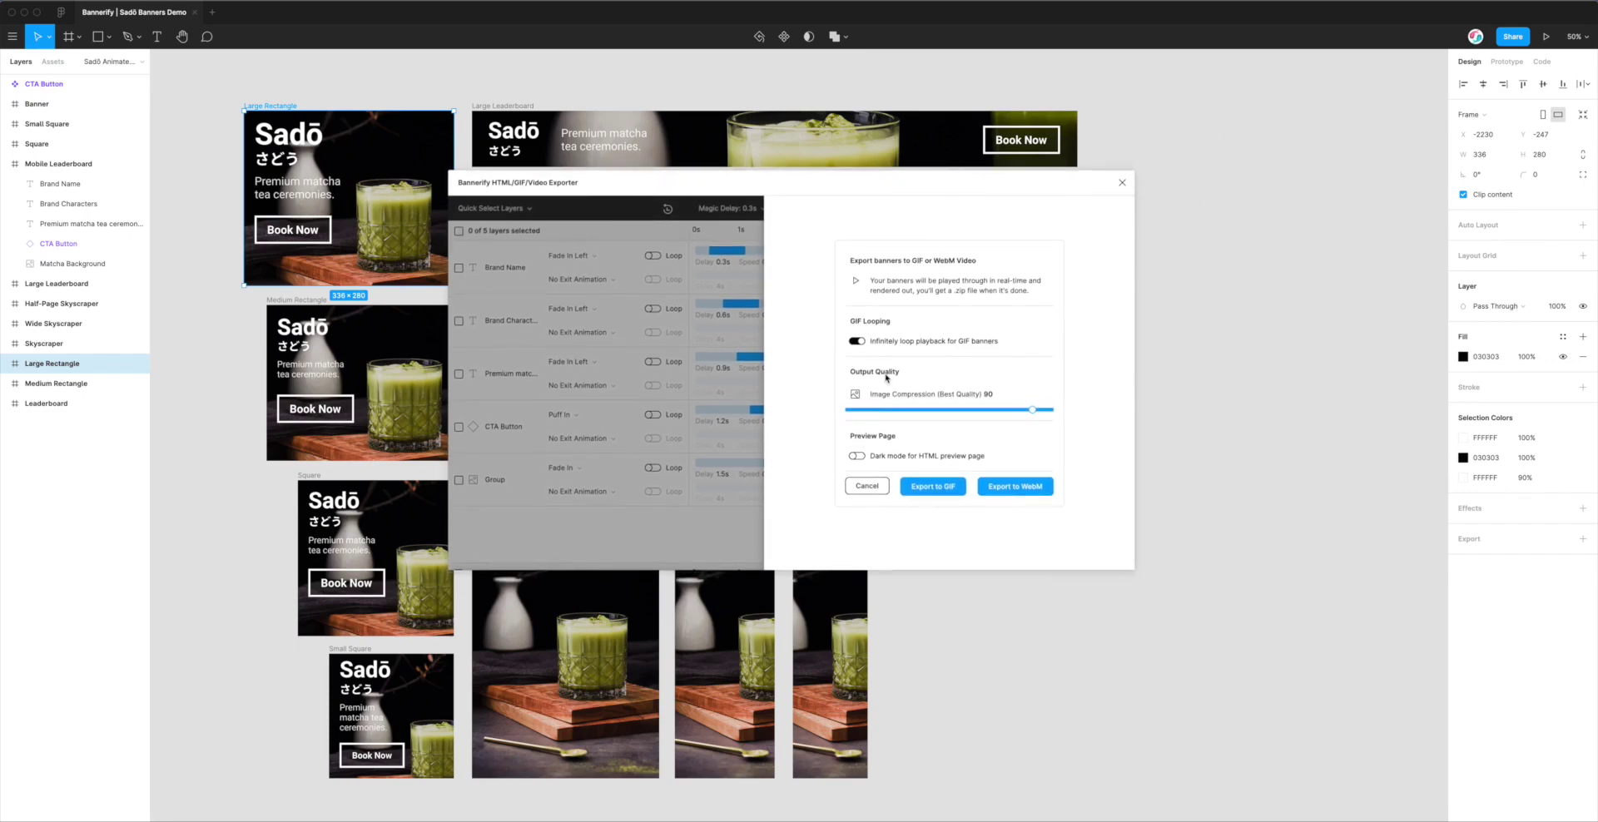
{"action": "left_click", "coordinate": [1015, 489]}
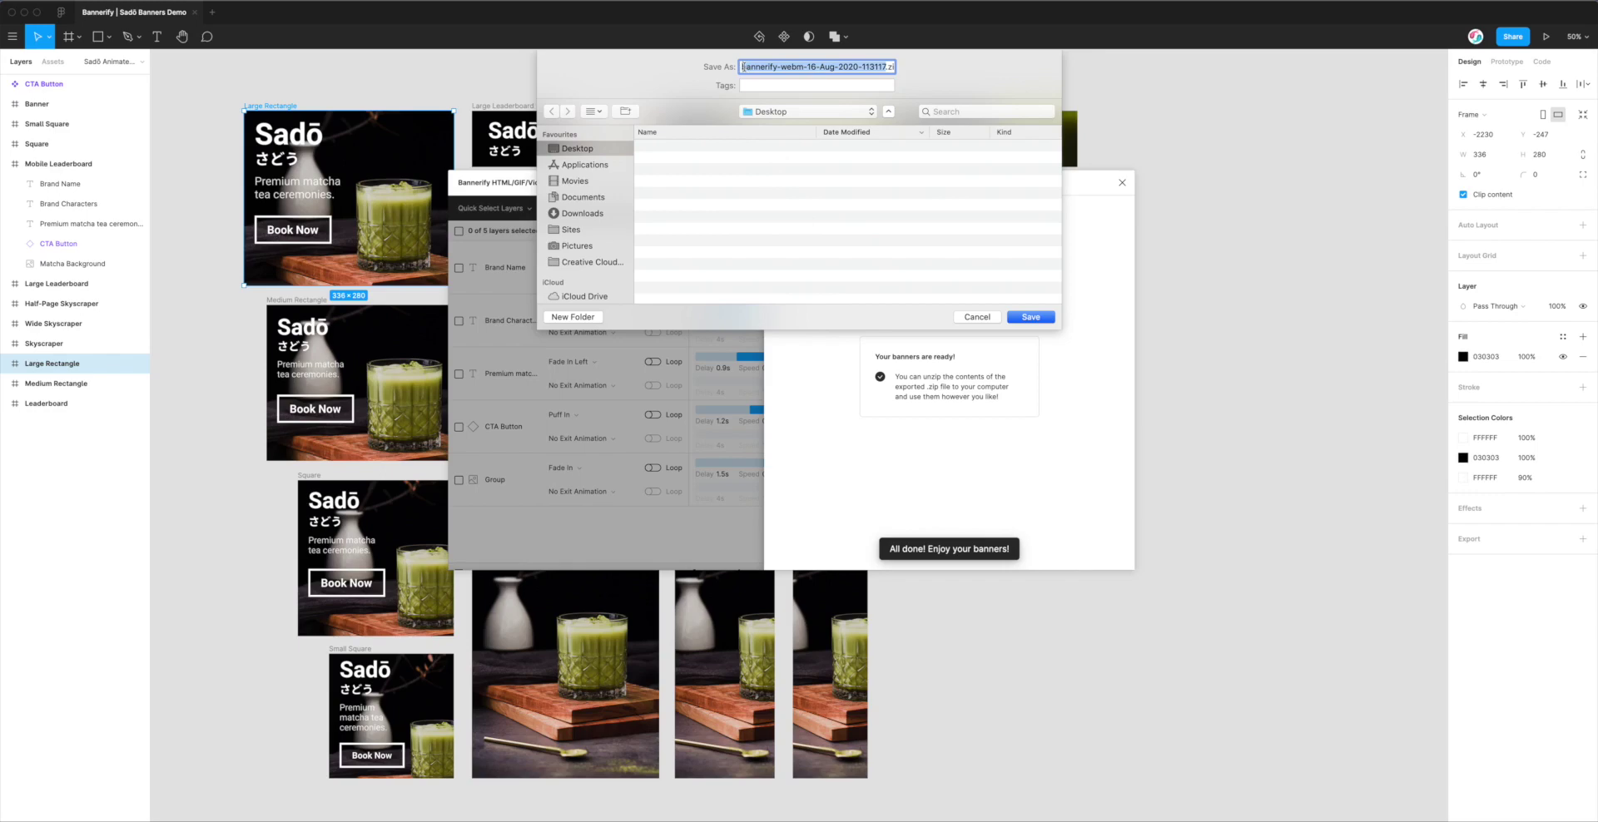
Review the bannerify-webm zip file name and save it to the Desktop
{"action": "left_click", "coordinate": [834, 66]}
{"action": "left_click_drag", "start_coordinate": [887, 67], "coordinate": [807, 66]}
{"action": "left_click", "coordinate": [820, 67]}
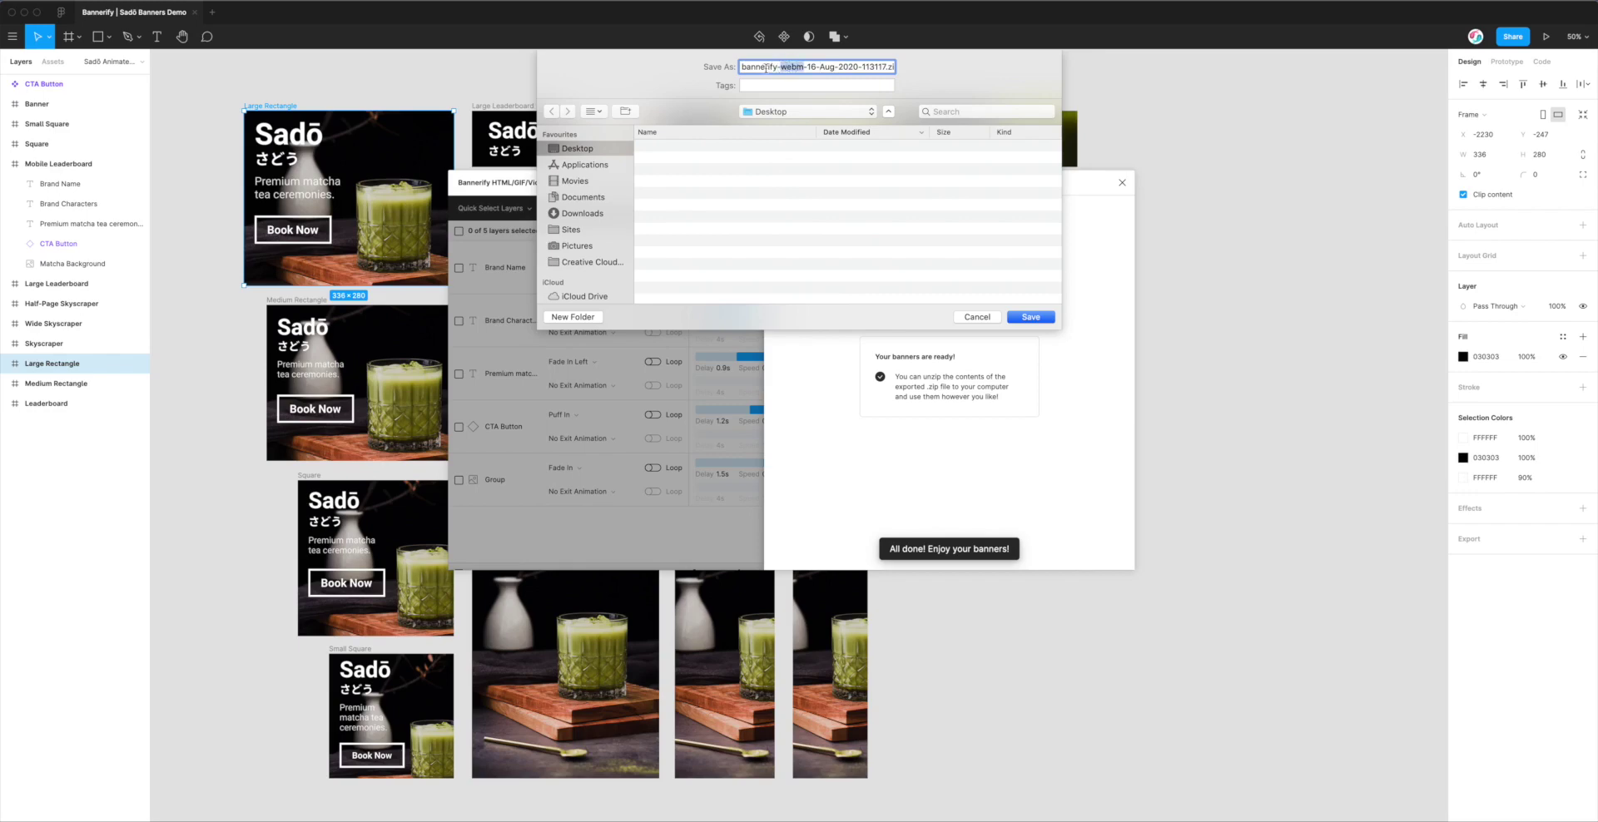
{"action": "left_click_drag", "start_coordinate": [775, 66], "coordinate": [745, 66]}
{"action": "left_click", "coordinate": [1037, 319]}
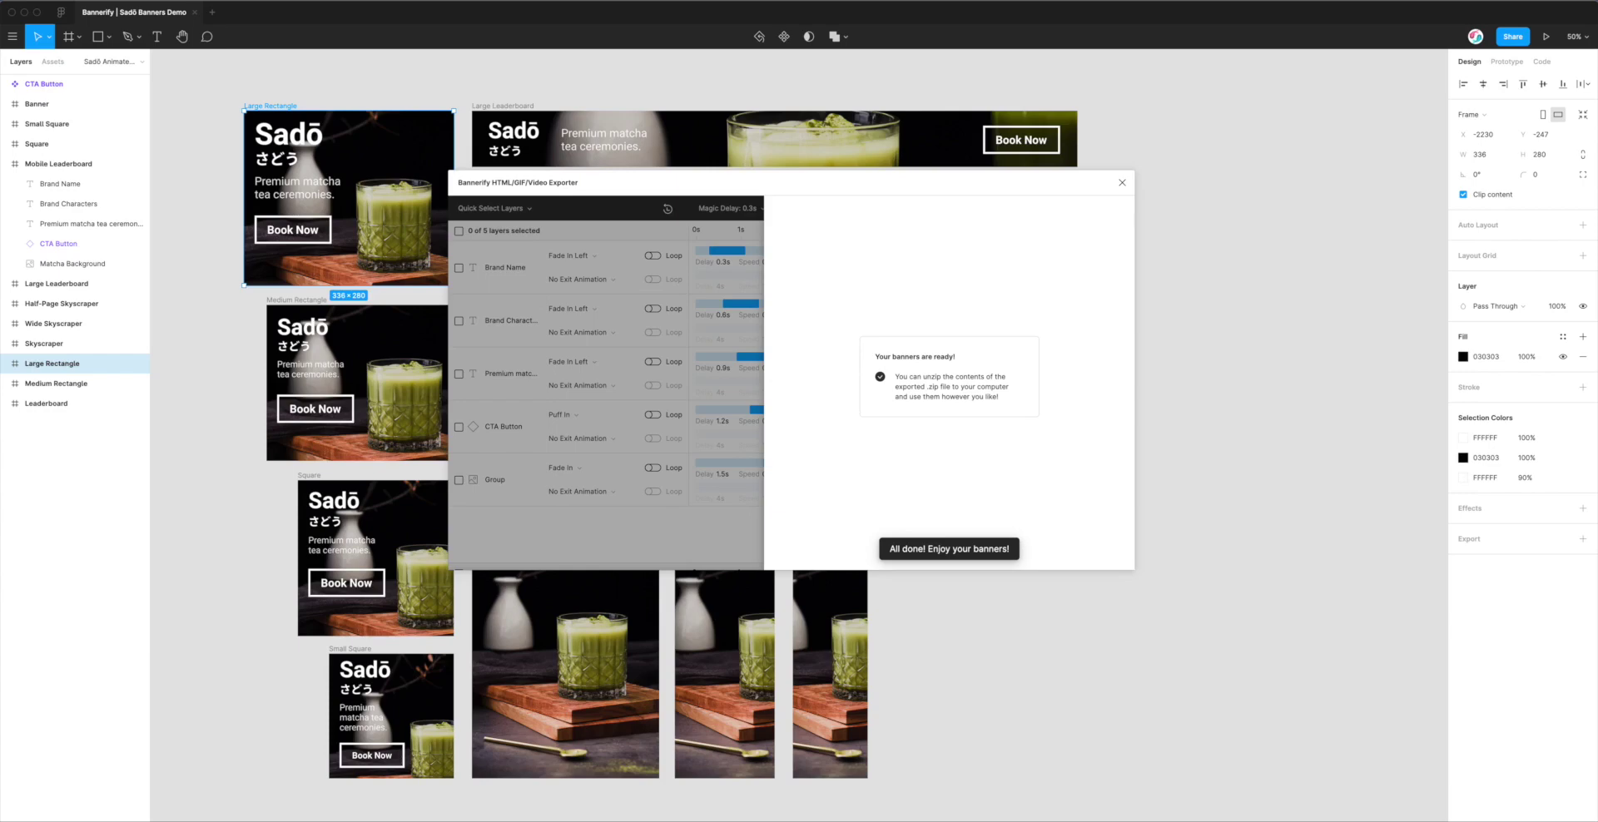
Unzip the exported bannerify zip on the Desktop and open the bannerify-webm folder
{"action": "left_click", "coordinate": [419, 812]}
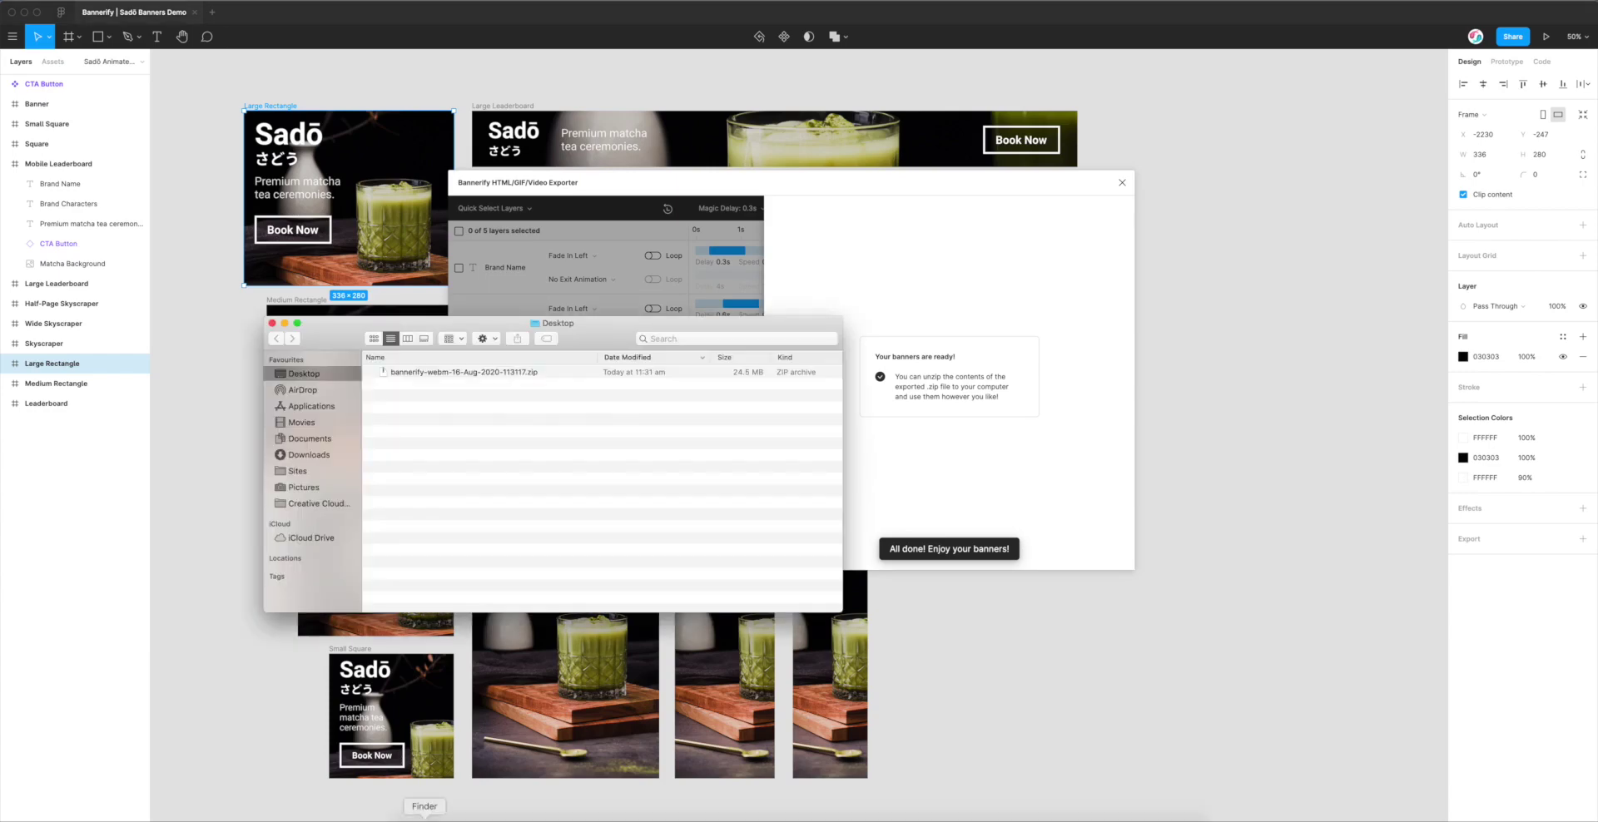
{"action": "left_click", "coordinate": [527, 373]}
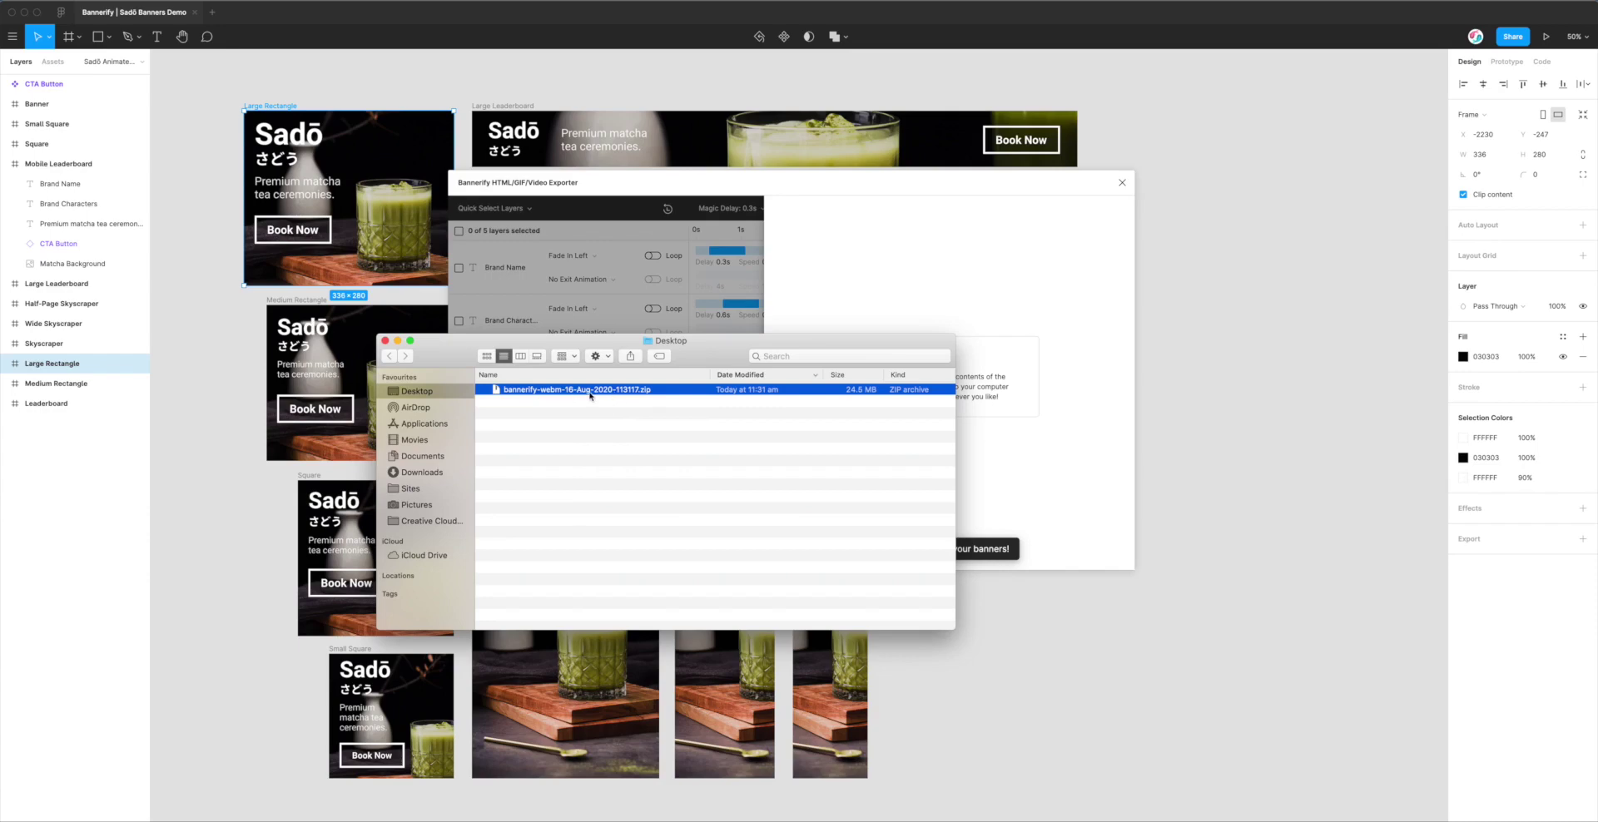
{"action": "double_click", "coordinate": [583, 396]}
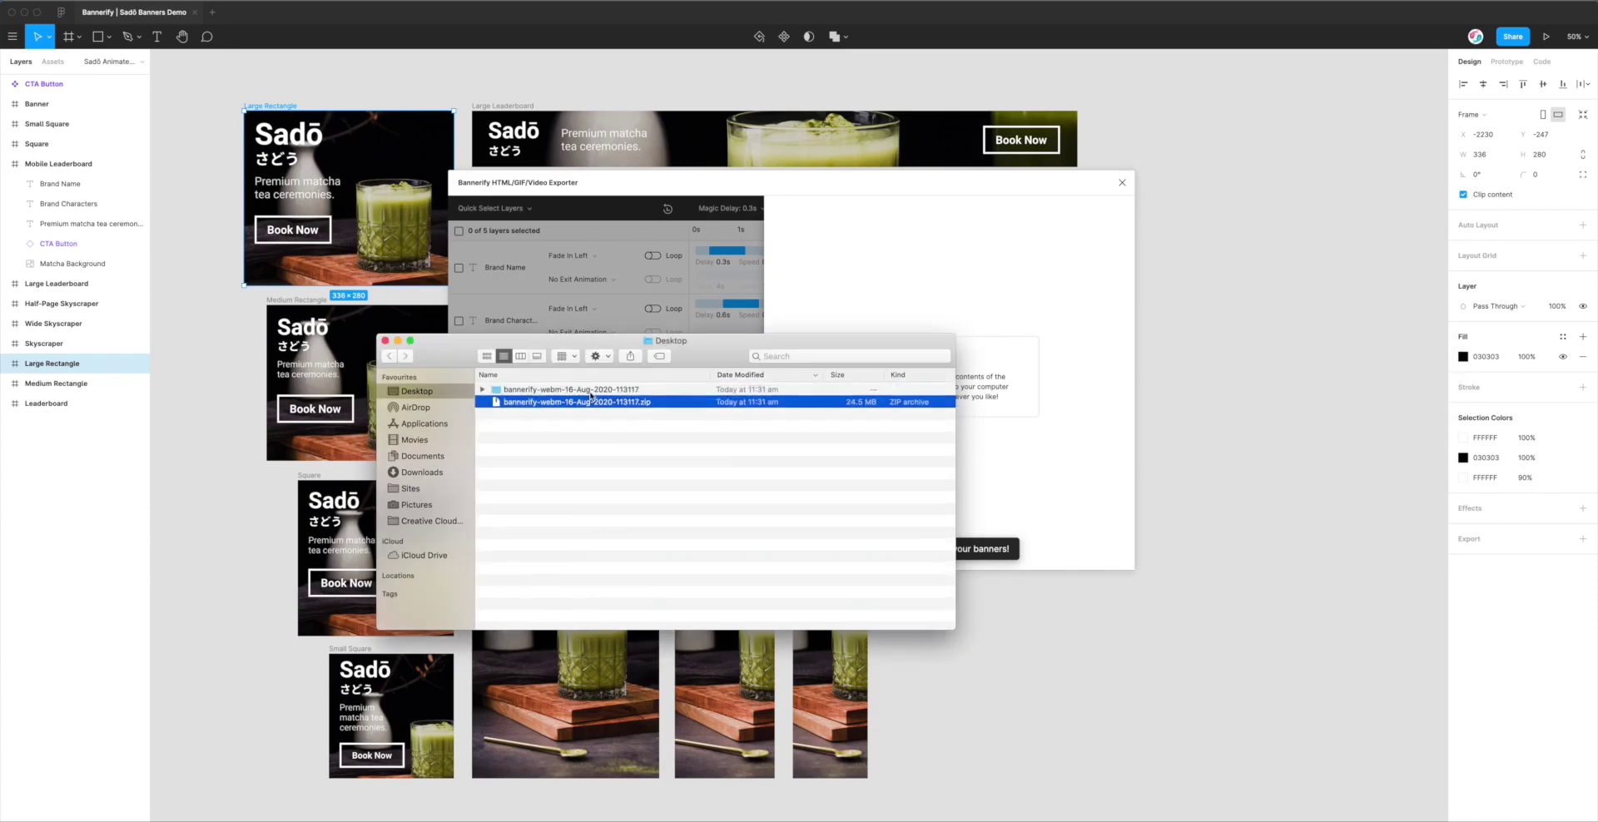
{"action": "double_click", "coordinate": [592, 390]}
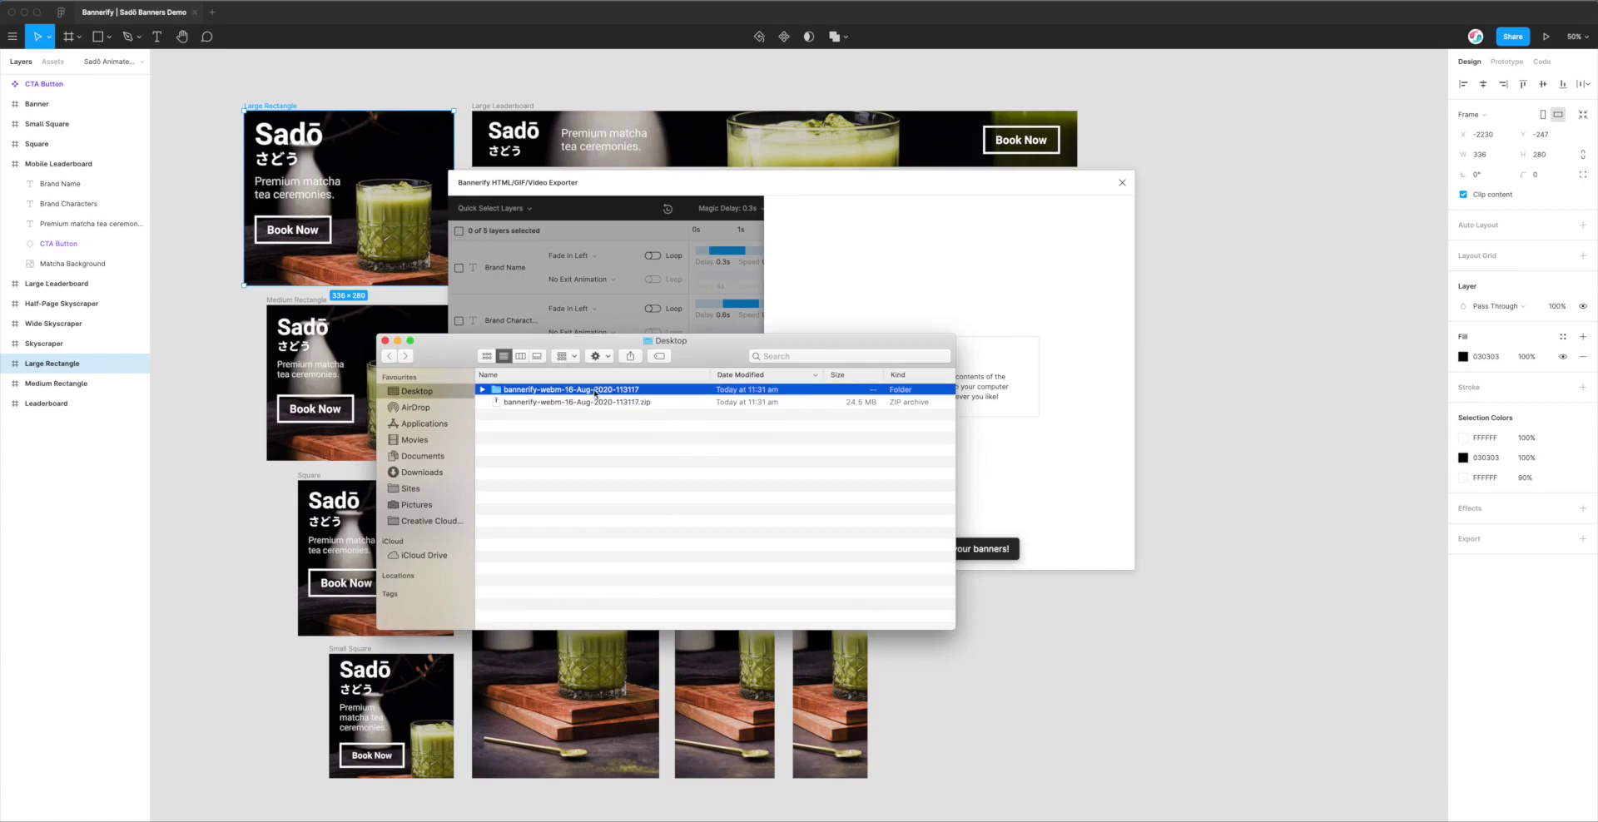
Browse the exported WebM files and open index.html as the banner preview page
{"action": "left_click", "coordinate": [588, 390]}
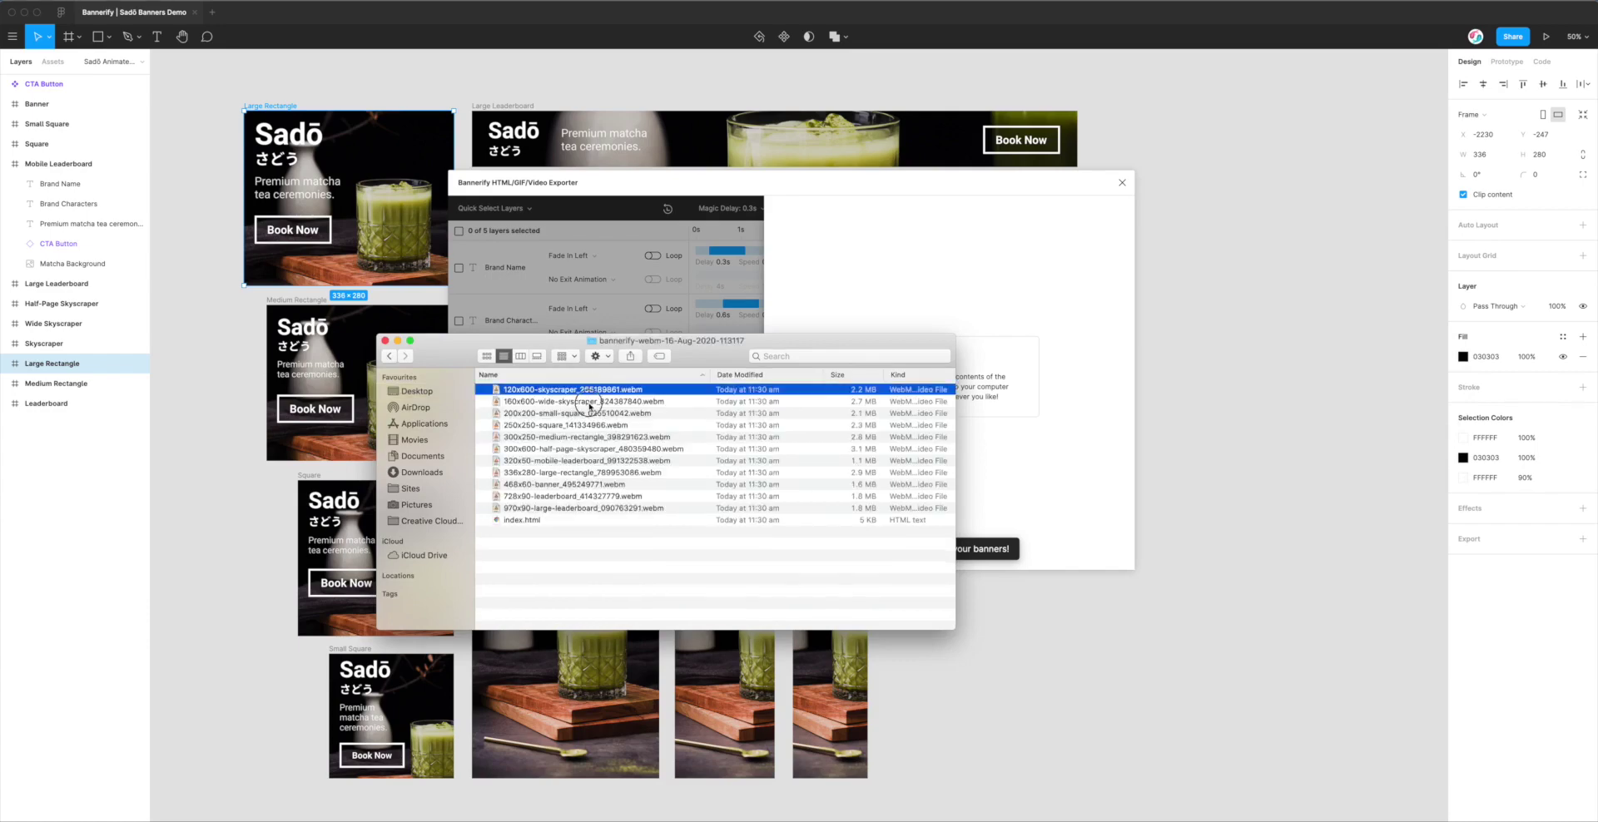
{"action": "left_click", "coordinate": [587, 401]}
{"action": "left_click", "coordinate": [587, 412]}
{"action": "left_click", "coordinate": [587, 425]}
{"action": "left_click", "coordinate": [586, 437]}
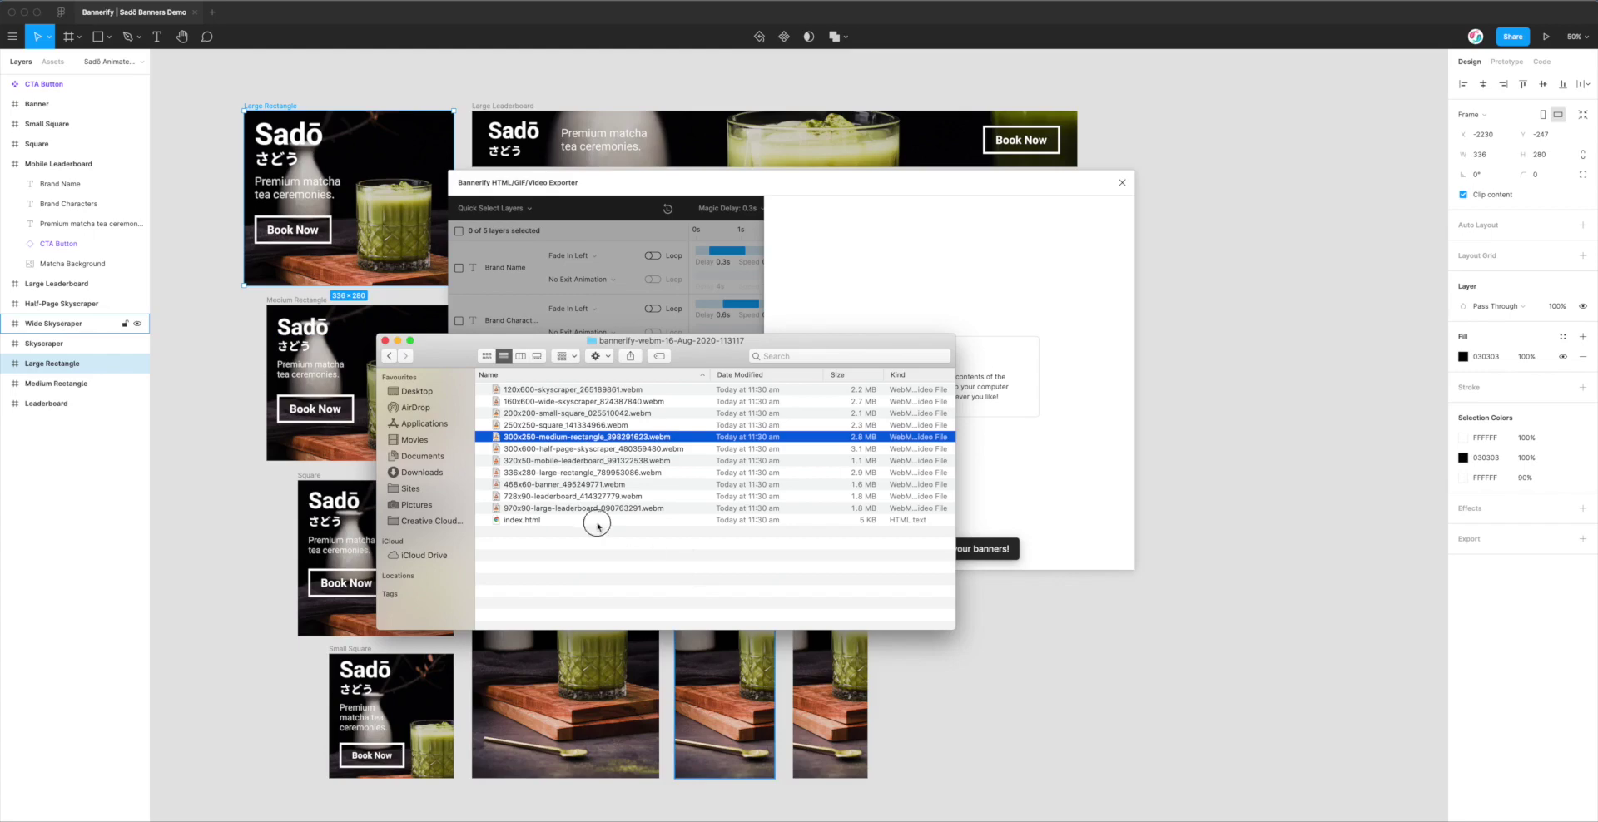
{"action": "left_click", "coordinate": [597, 520]}
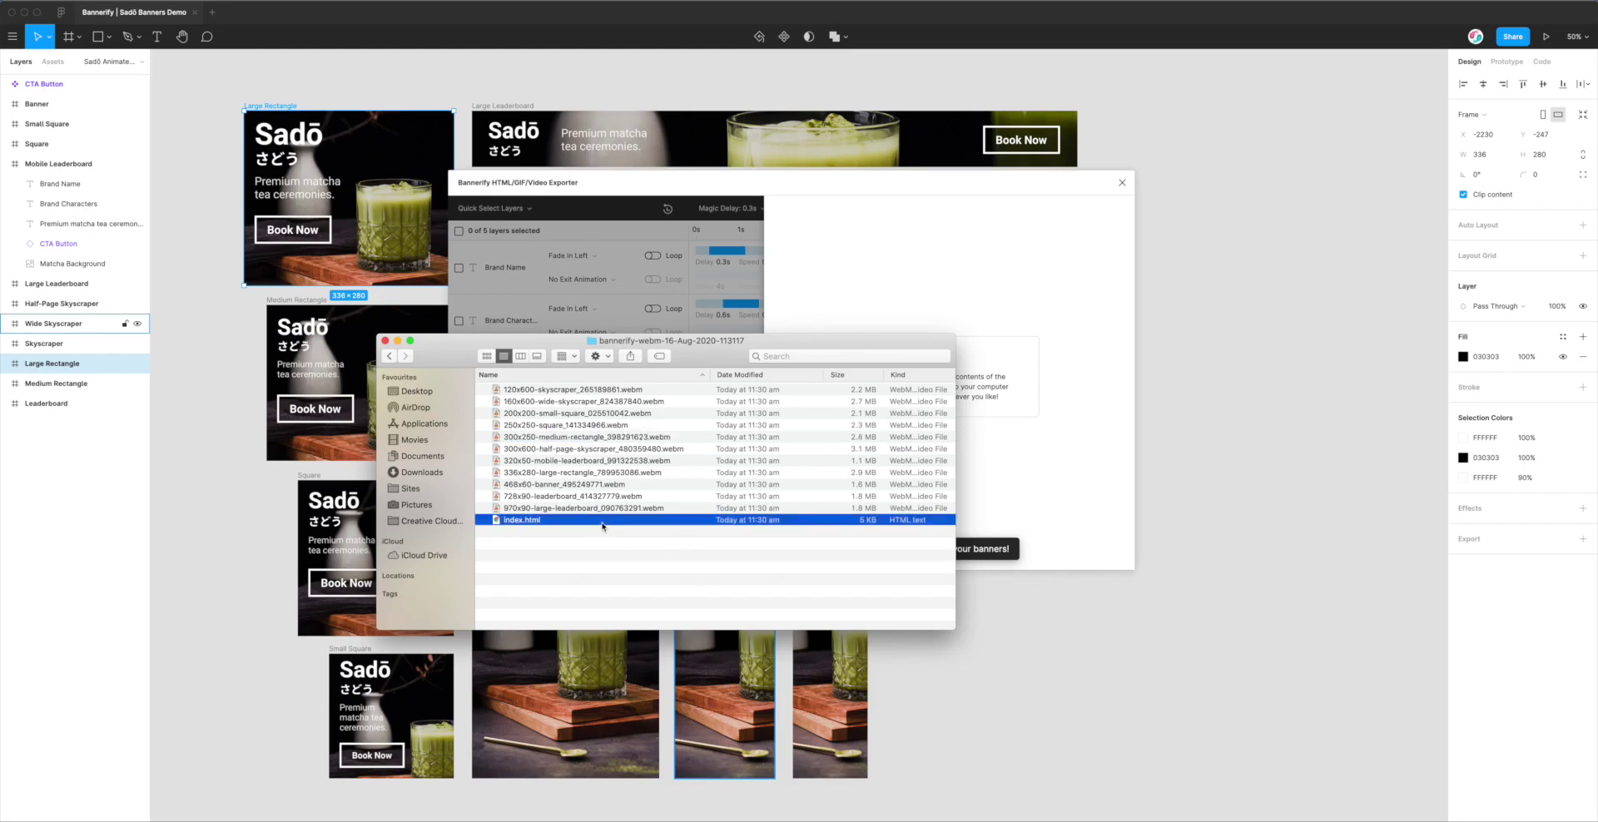
{"action": "double_click", "coordinate": [526, 521]}
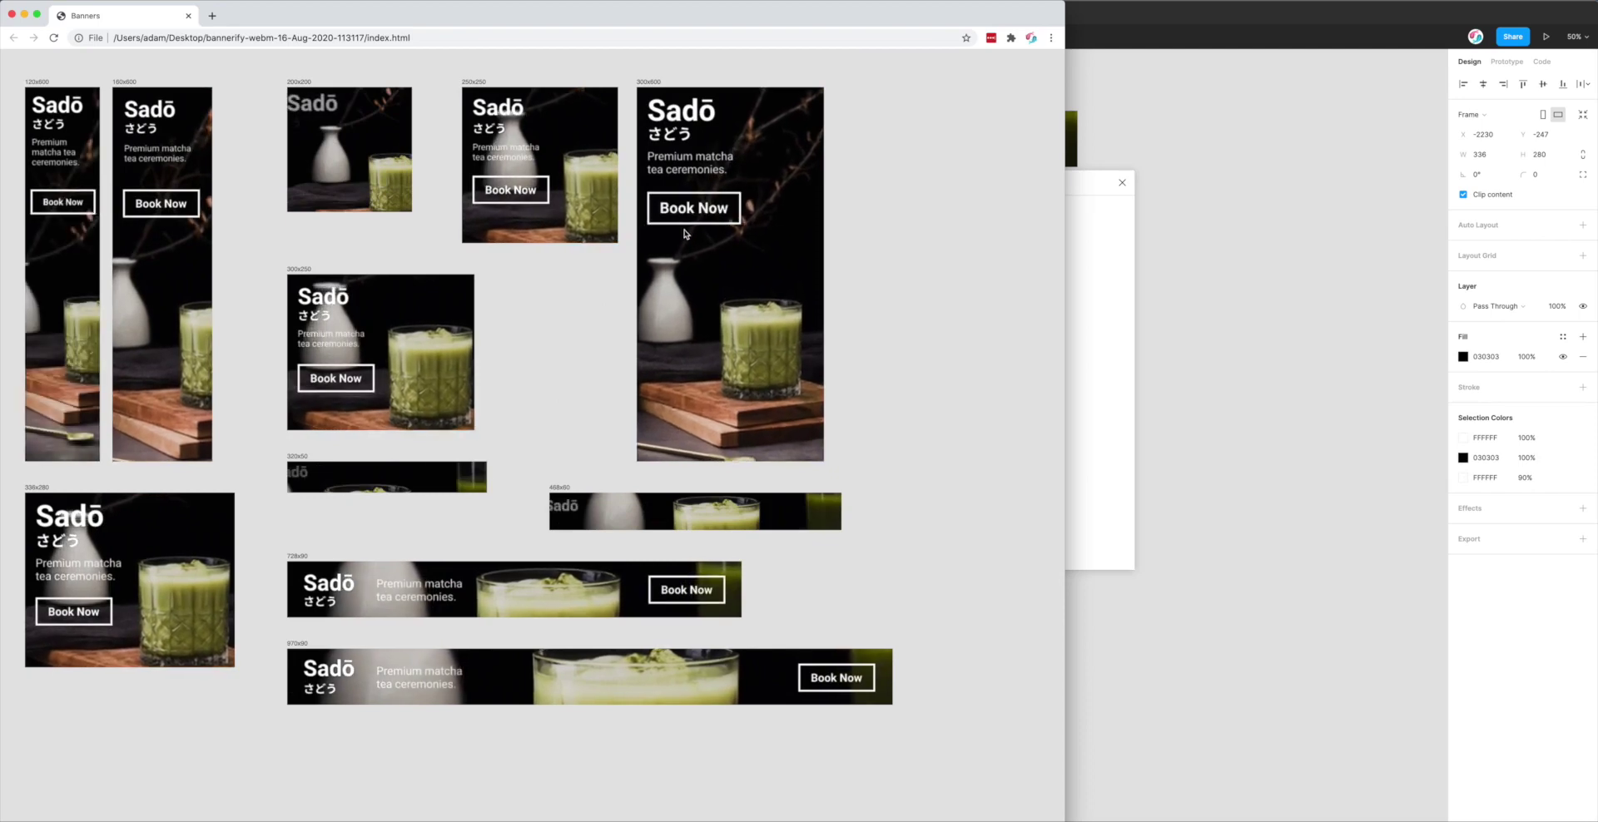
Show playback controls on the 300x600 banner video and scrub through its animation
{"action": "right_click", "coordinate": [655, 231]}
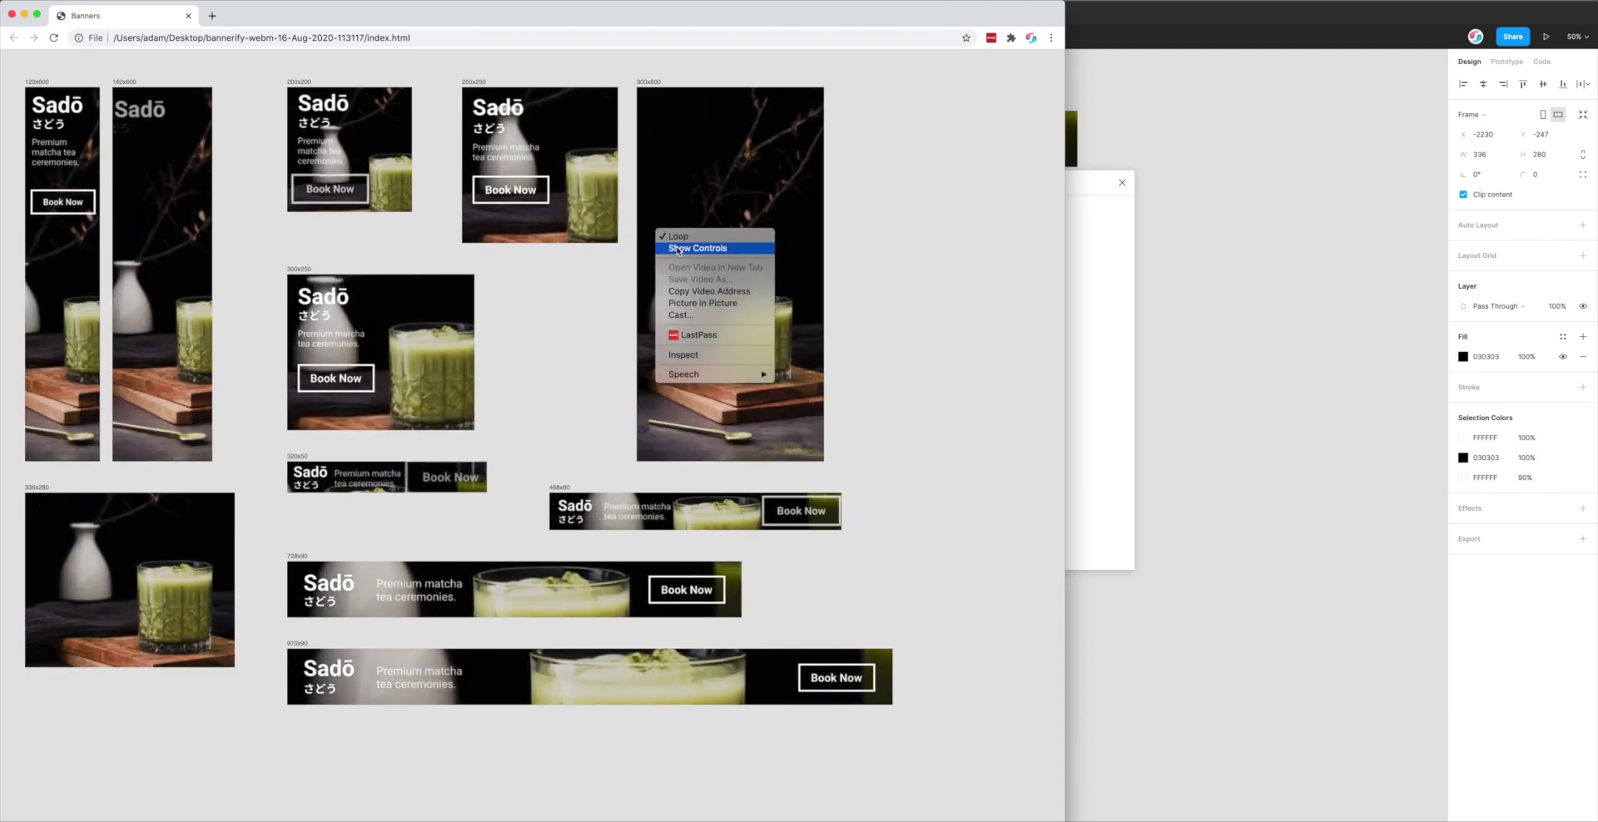
{"action": "left_click", "coordinate": [677, 248]}
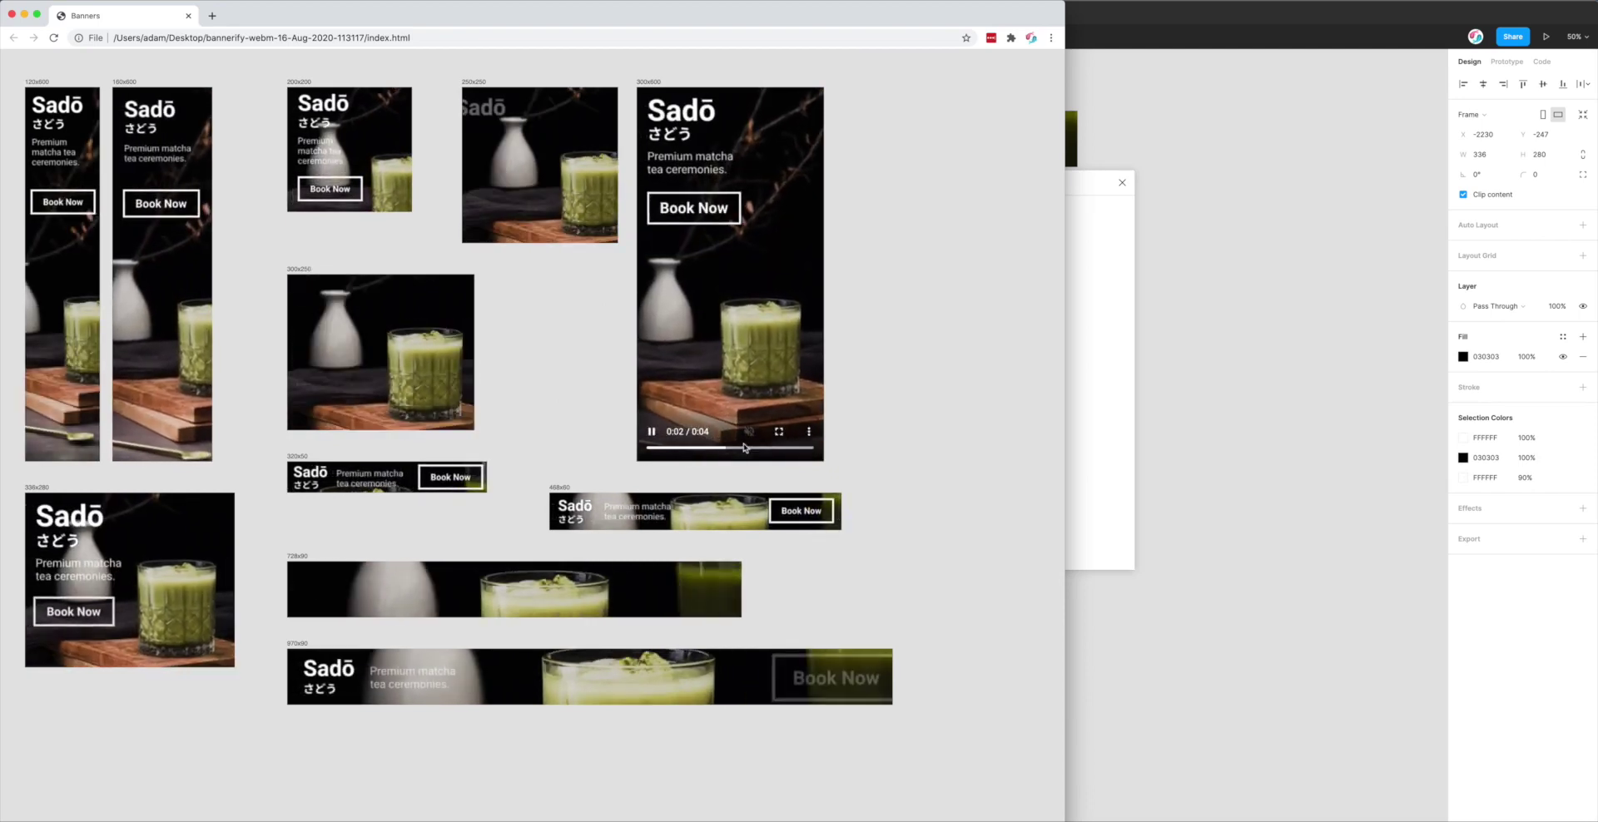
{"action": "left_click", "coordinate": [663, 450]}
{"action": "left_click_drag", "start_coordinate": [662, 449], "coordinate": [750, 454]}
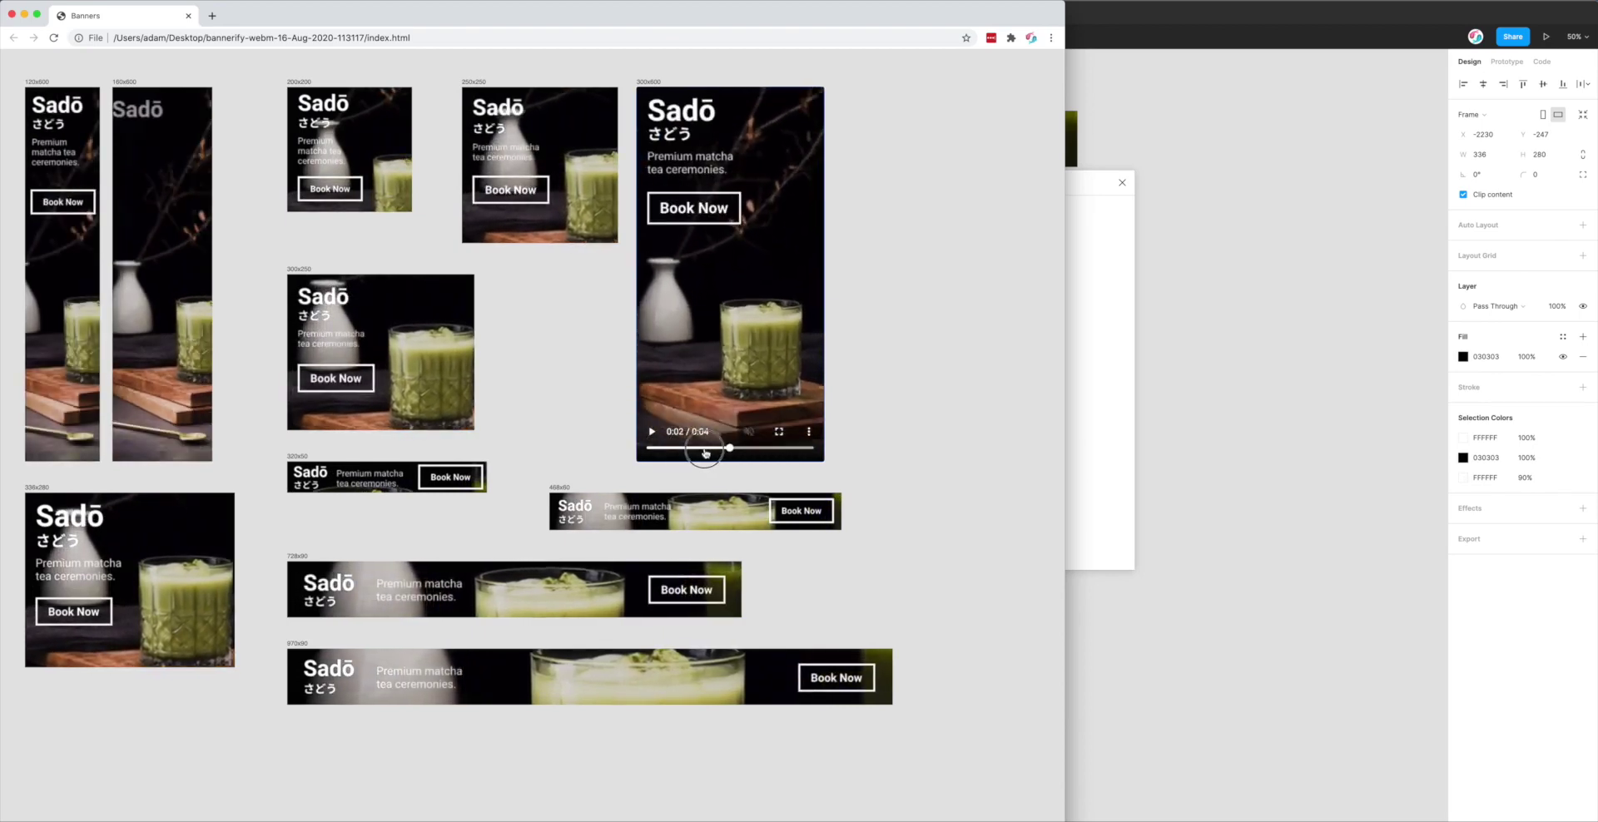
Narrow the Chrome window so the banners reflow, then return to the exported files window
{"action": "left_click_drag", "start_coordinate": [1066, 426], "coordinate": [1270, 396]}
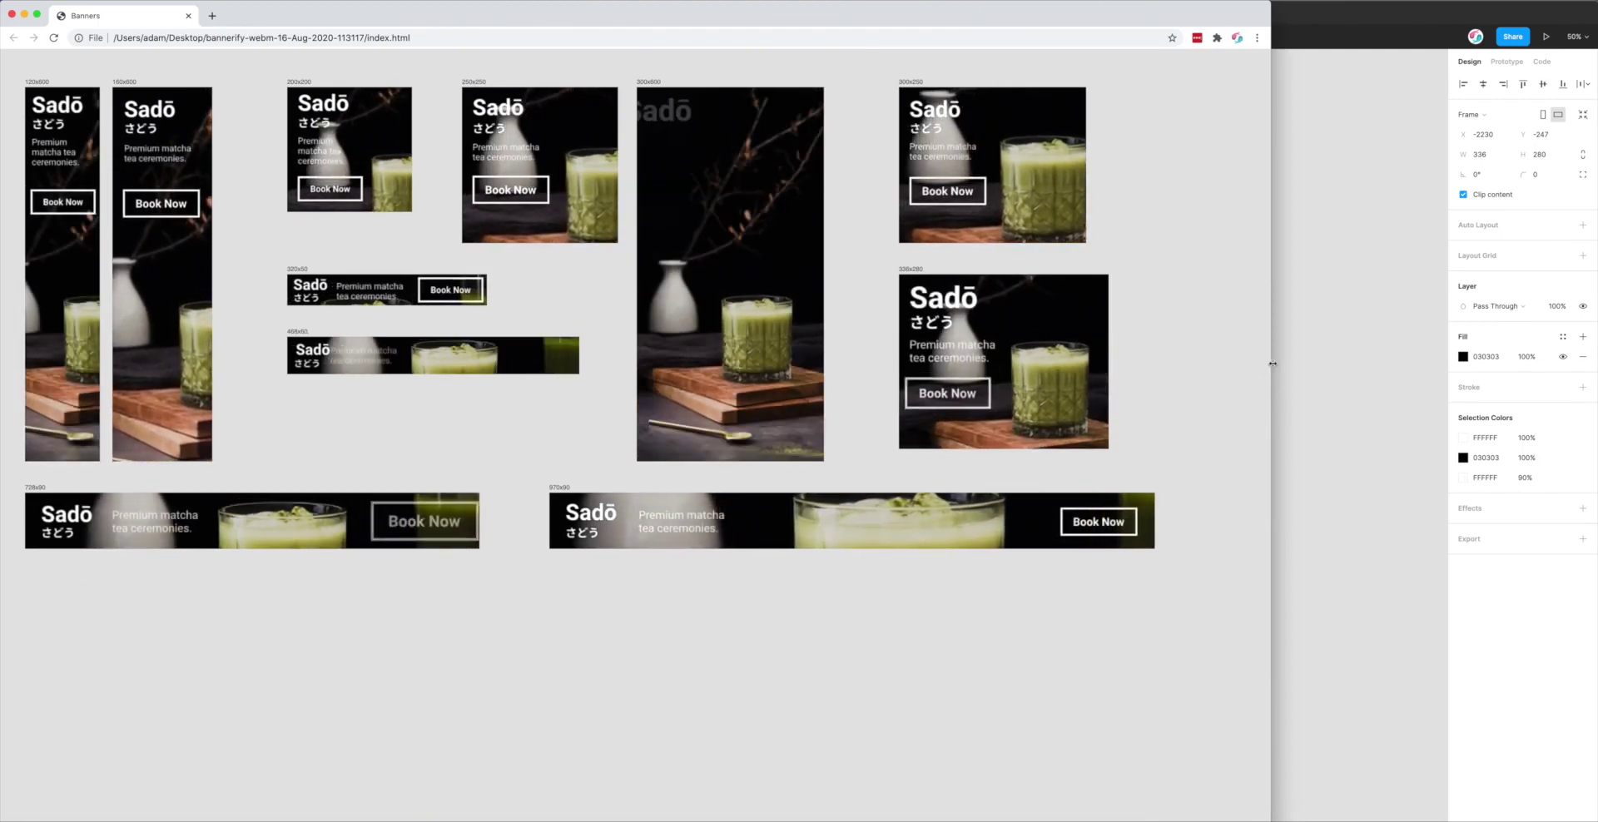
{"action": "left_click_drag", "start_coordinate": [1269, 363], "coordinate": [987, 356]}
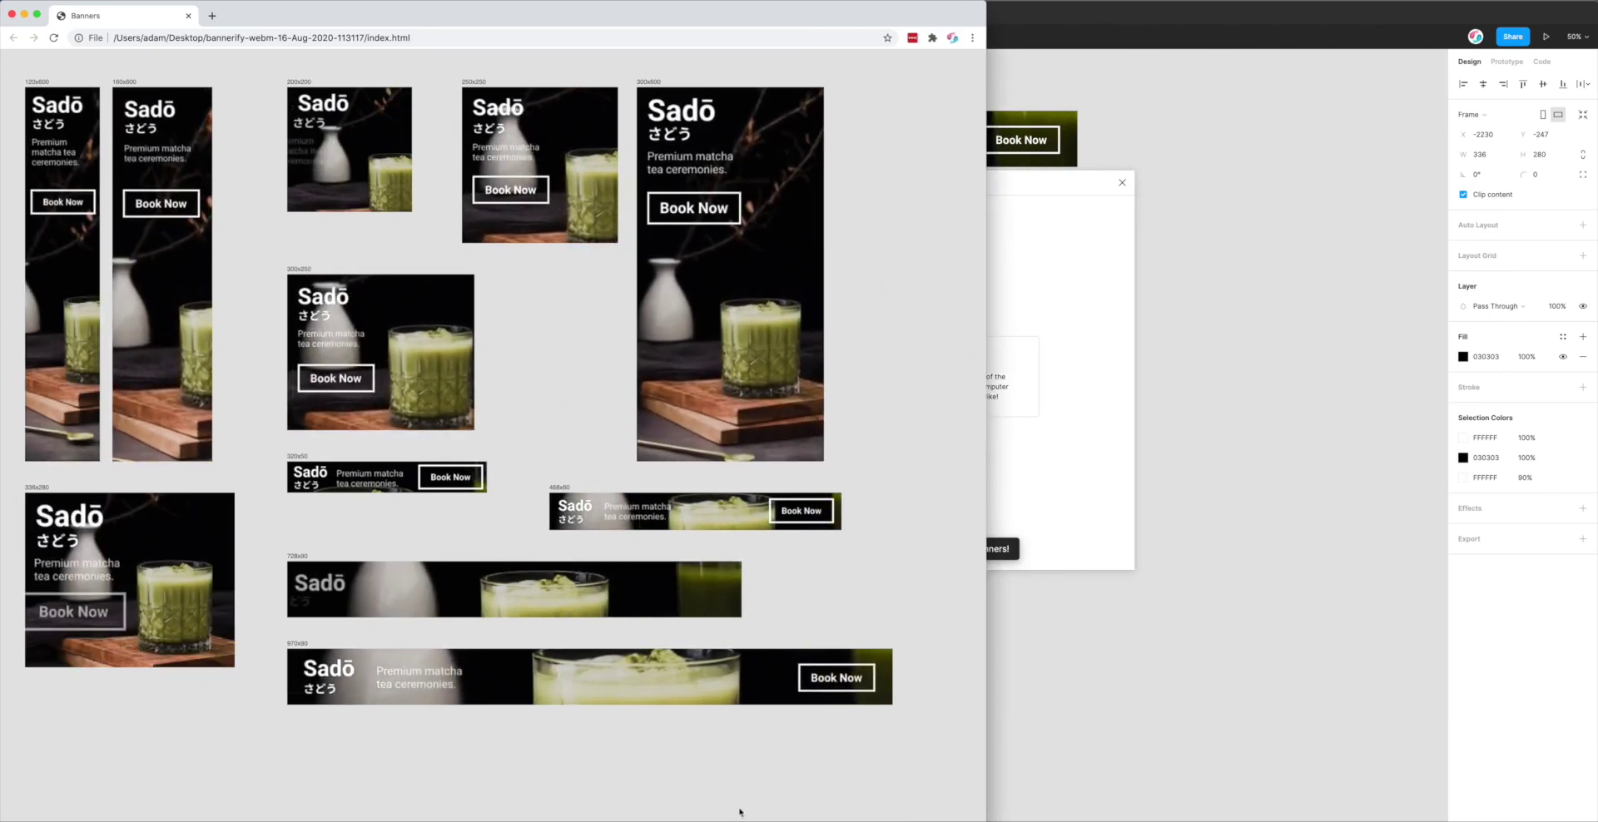
{"action": "left_click", "coordinate": [425, 819]}
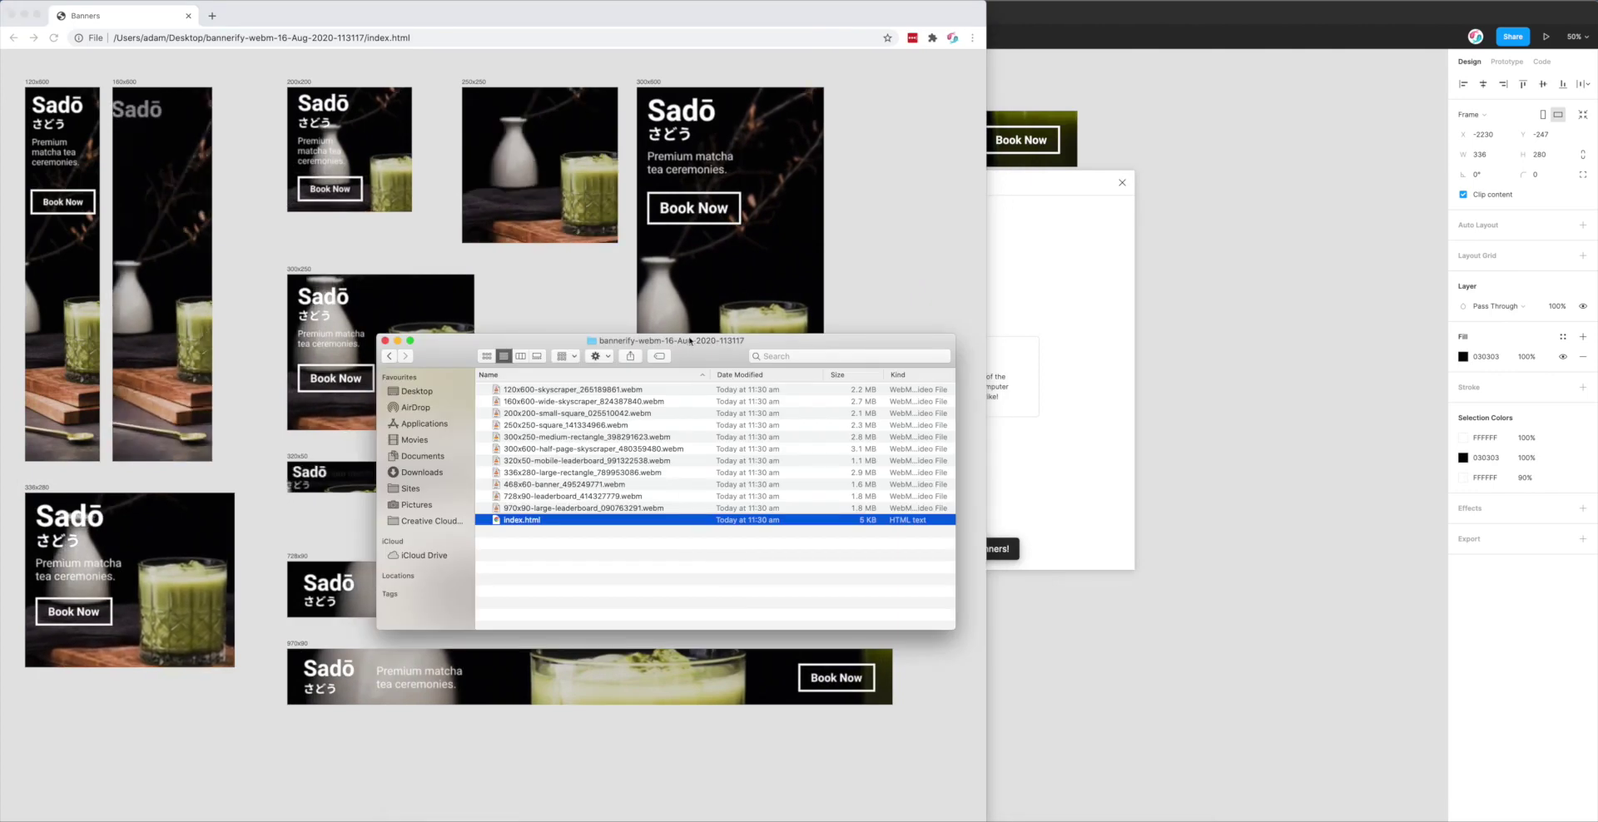
Open the 300x600 half-page skyscraper WebM in Chrome and replay it from the start
{"action": "left_click_drag", "start_coordinate": [605, 341], "coordinate": [780, 342]}
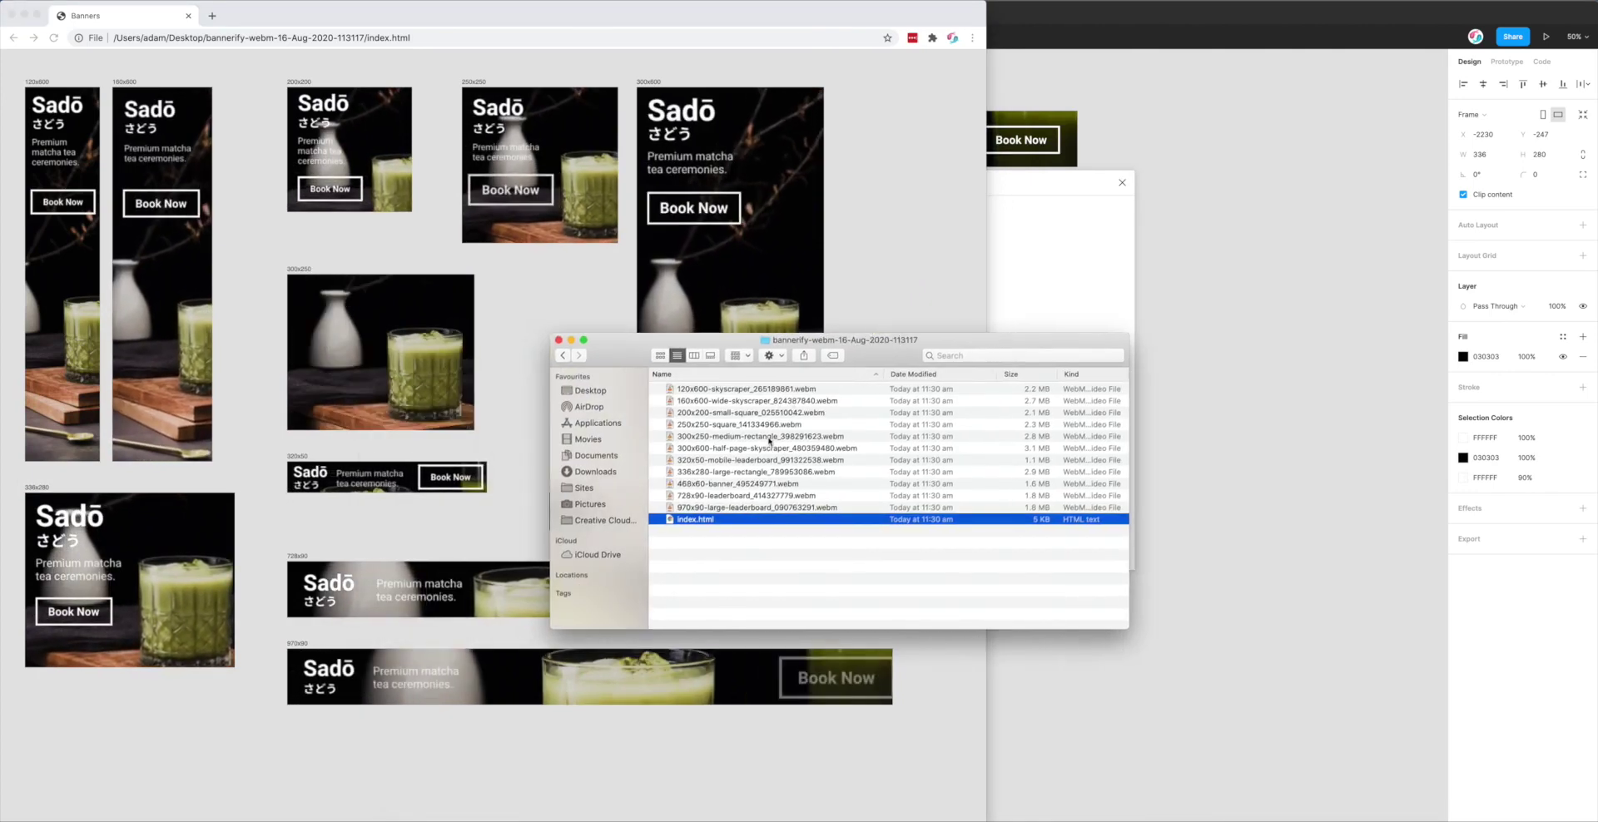
{"action": "left_click_drag", "start_coordinate": [770, 450], "coordinate": [620, 295]}
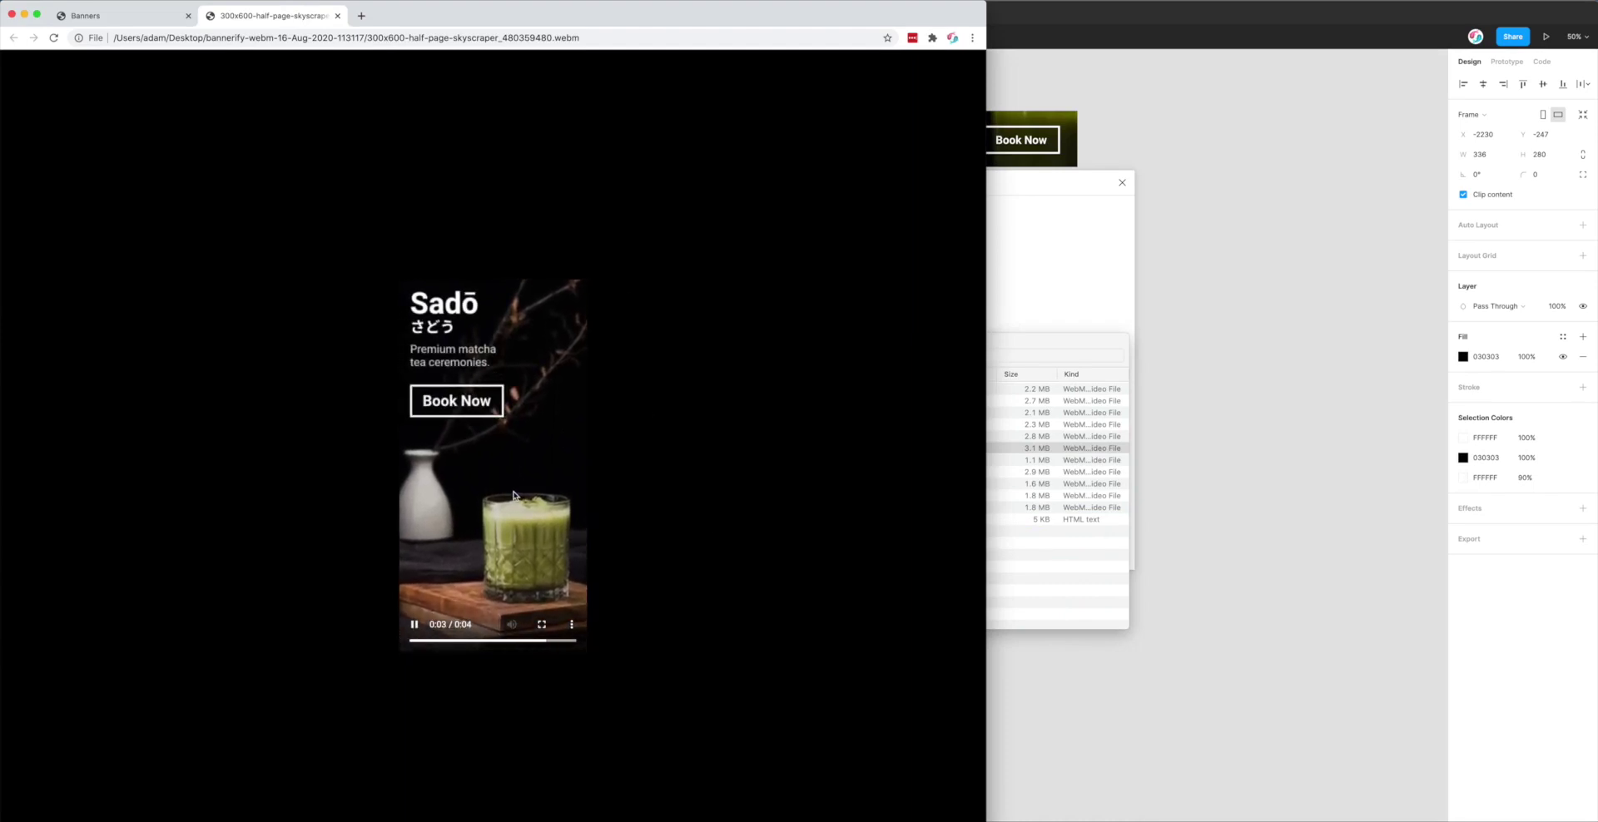
{"action": "mouse_move", "coordinate": [485, 645]}
{"action": "left_mouse_down"}
{"action": "mouse_move", "coordinate": [446, 644]}
{"action": "mouse_move", "coordinate": [532, 644]}
{"action": "mouse_move", "coordinate": [438, 644]}
{"action": "mouse_move", "coordinate": [546, 644]}
{"action": "mouse_move", "coordinate": [432, 642]}
{"action": "mouse_move", "coordinate": [563, 644]}
{"action": "mouse_move", "coordinate": [423, 643]}
{"action": "mouse_move", "coordinate": [509, 645]}
{"action": "left_mouse_up"}
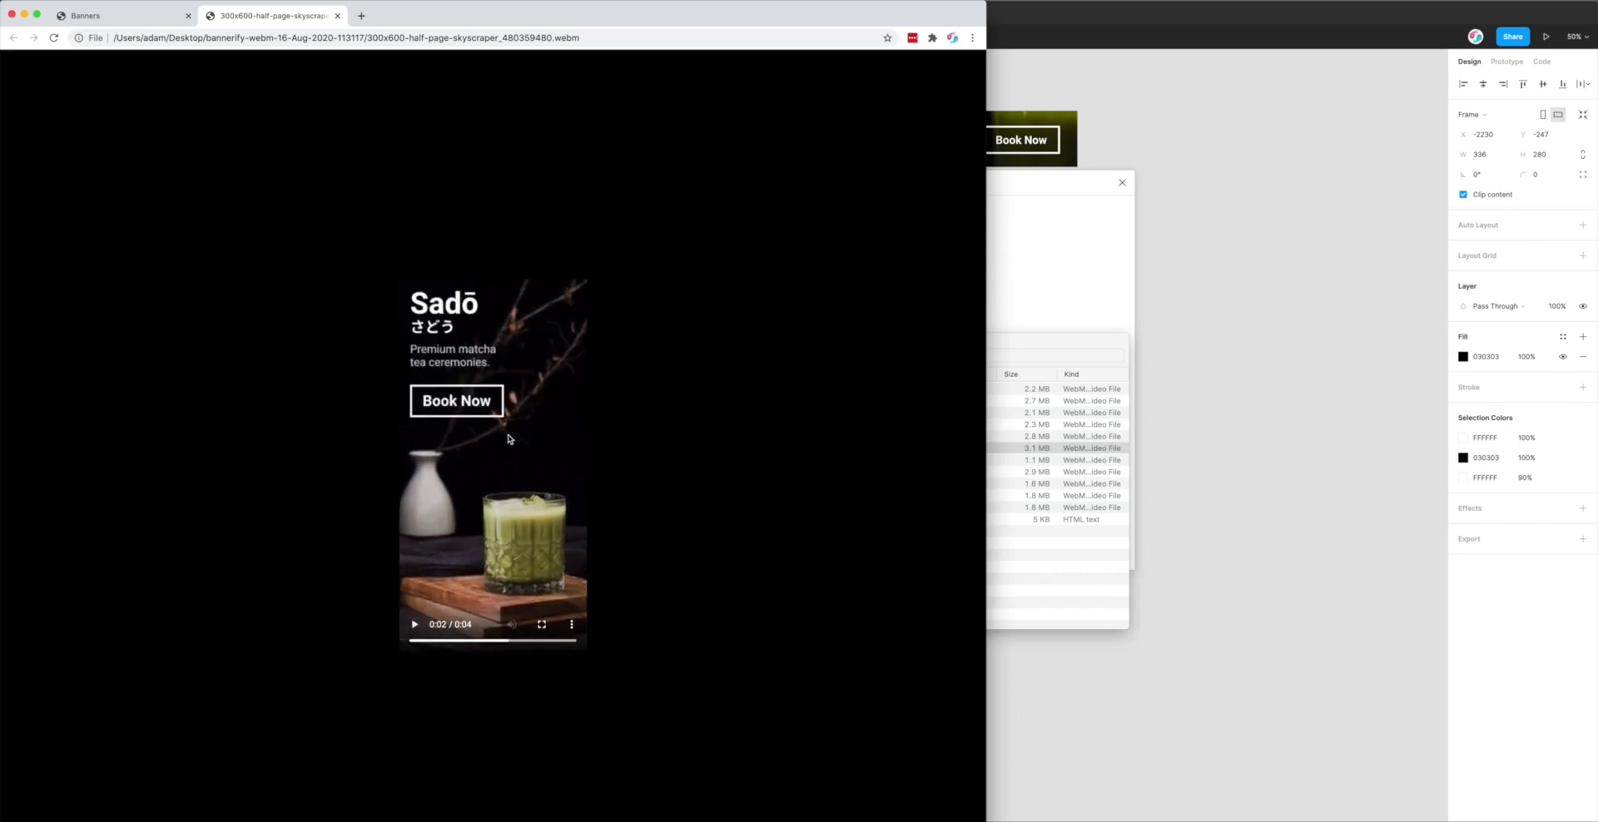
{"action": "left_click", "coordinate": [414, 632]}
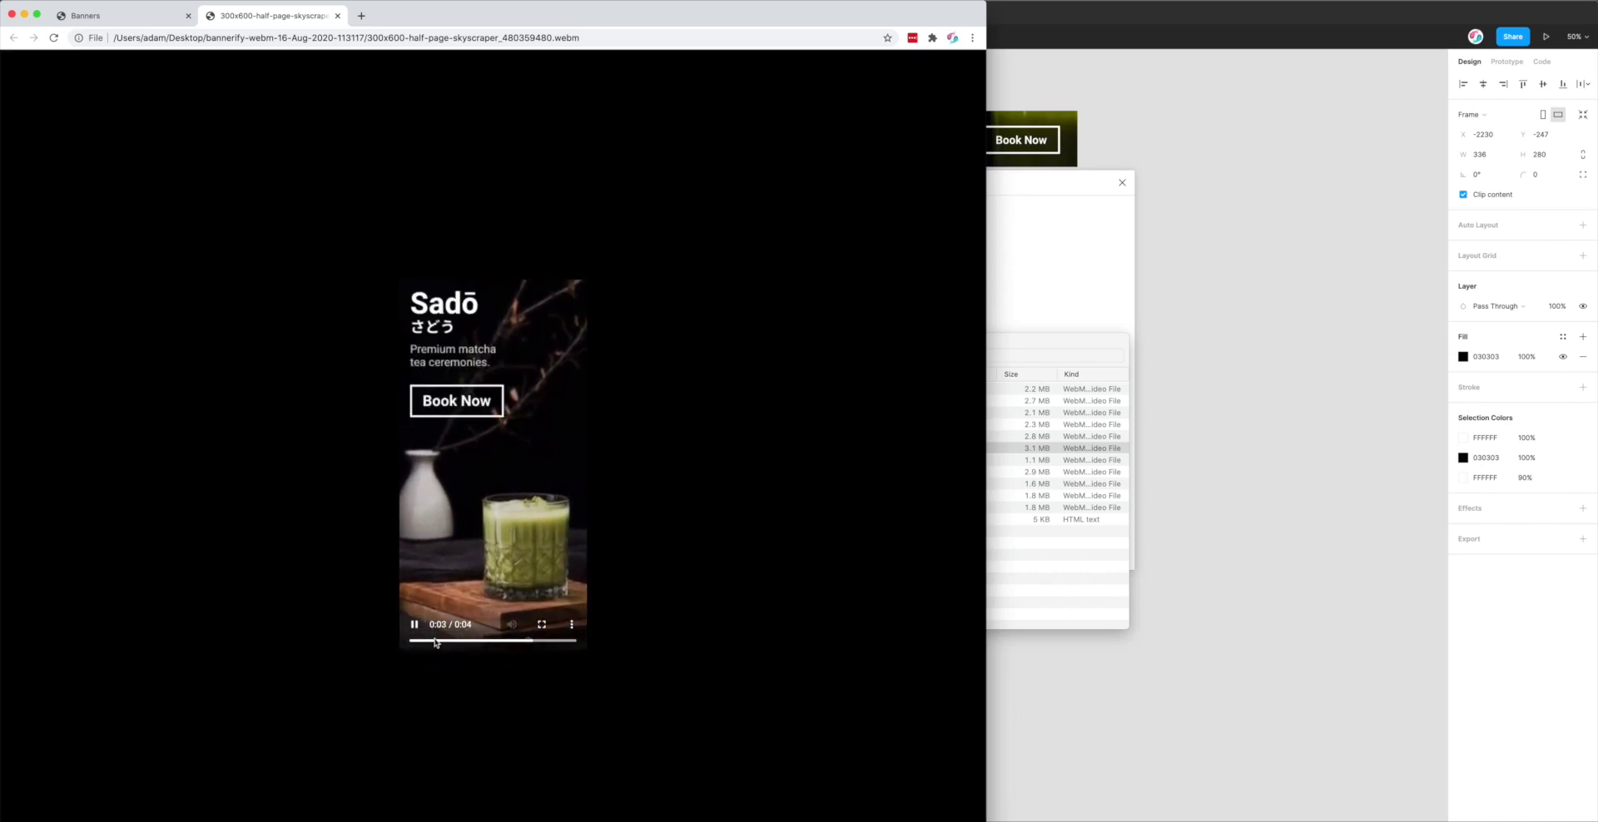
{"action": "left_click_drag", "start_coordinate": [401, 642], "coordinate": [419, 643]}
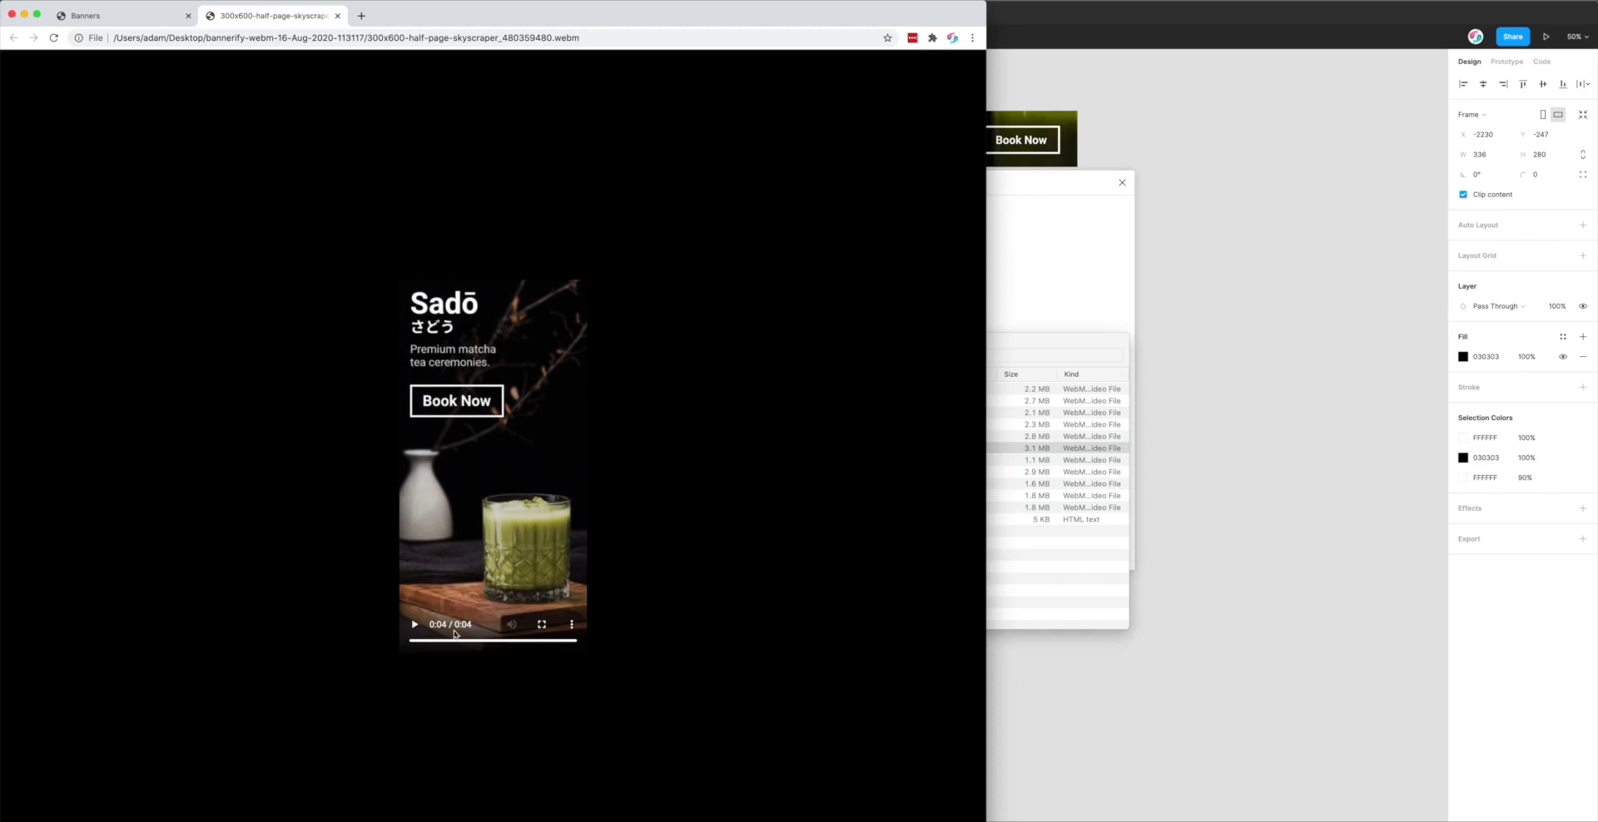
{"action": "left_click_drag", "start_coordinate": [451, 643], "coordinate": [399, 642]}
{"action": "left_click", "coordinate": [414, 624]}
Drag the 970x90 large leaderboard WebM from Finder into a new Chrome tab
{"action": "left_click", "coordinate": [415, 627]}
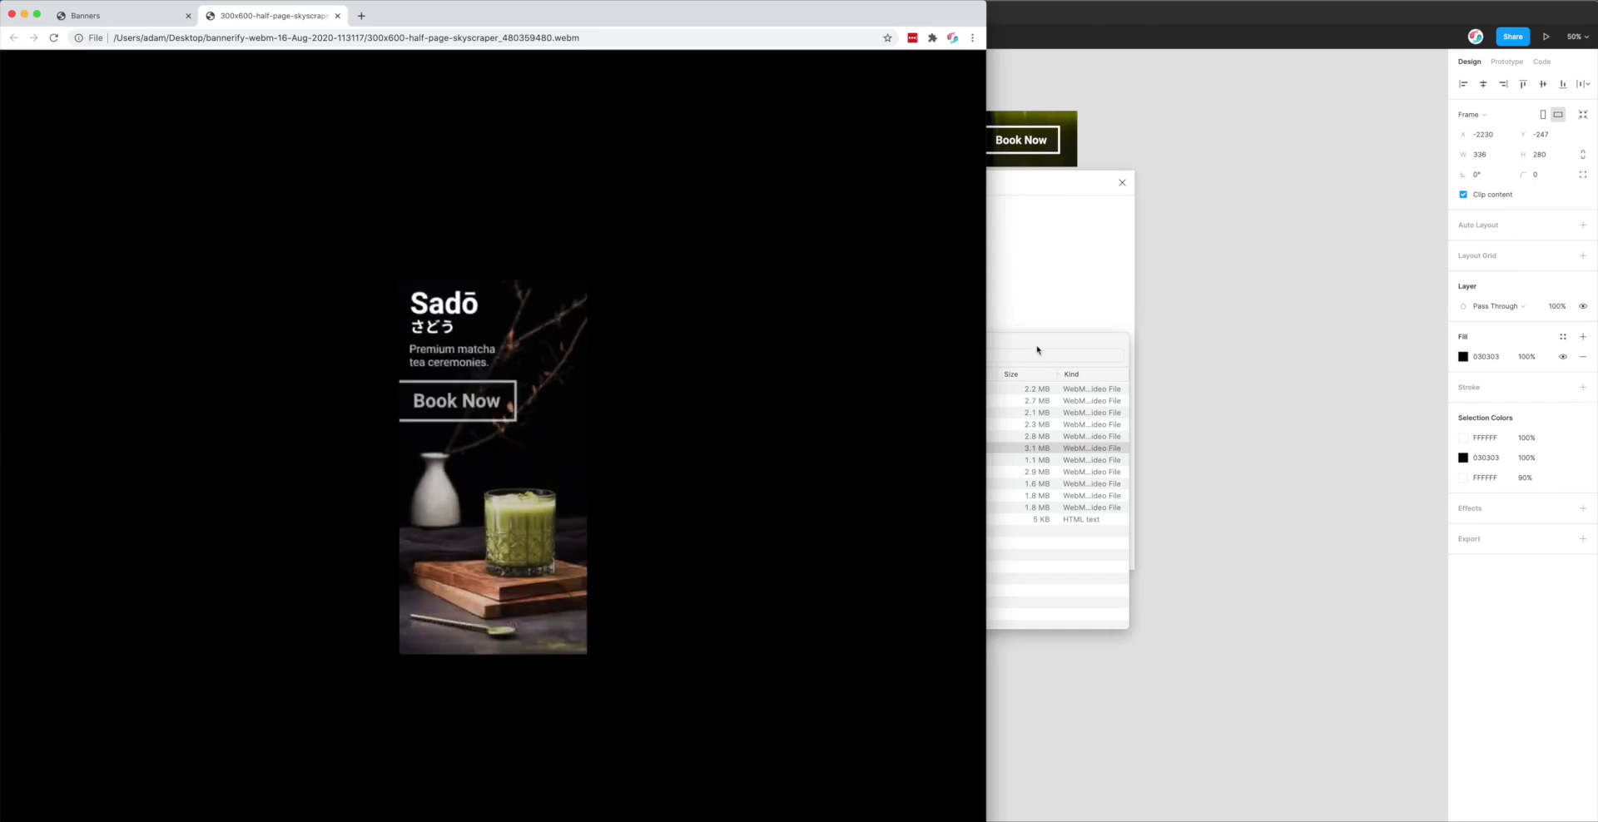
{"action": "left_click_drag", "start_coordinate": [1035, 346], "coordinate": [1121, 333]}
{"action": "left_click", "coordinate": [841, 494]}
{"action": "left_click_drag", "start_coordinate": [840, 494], "coordinate": [647, 234]}
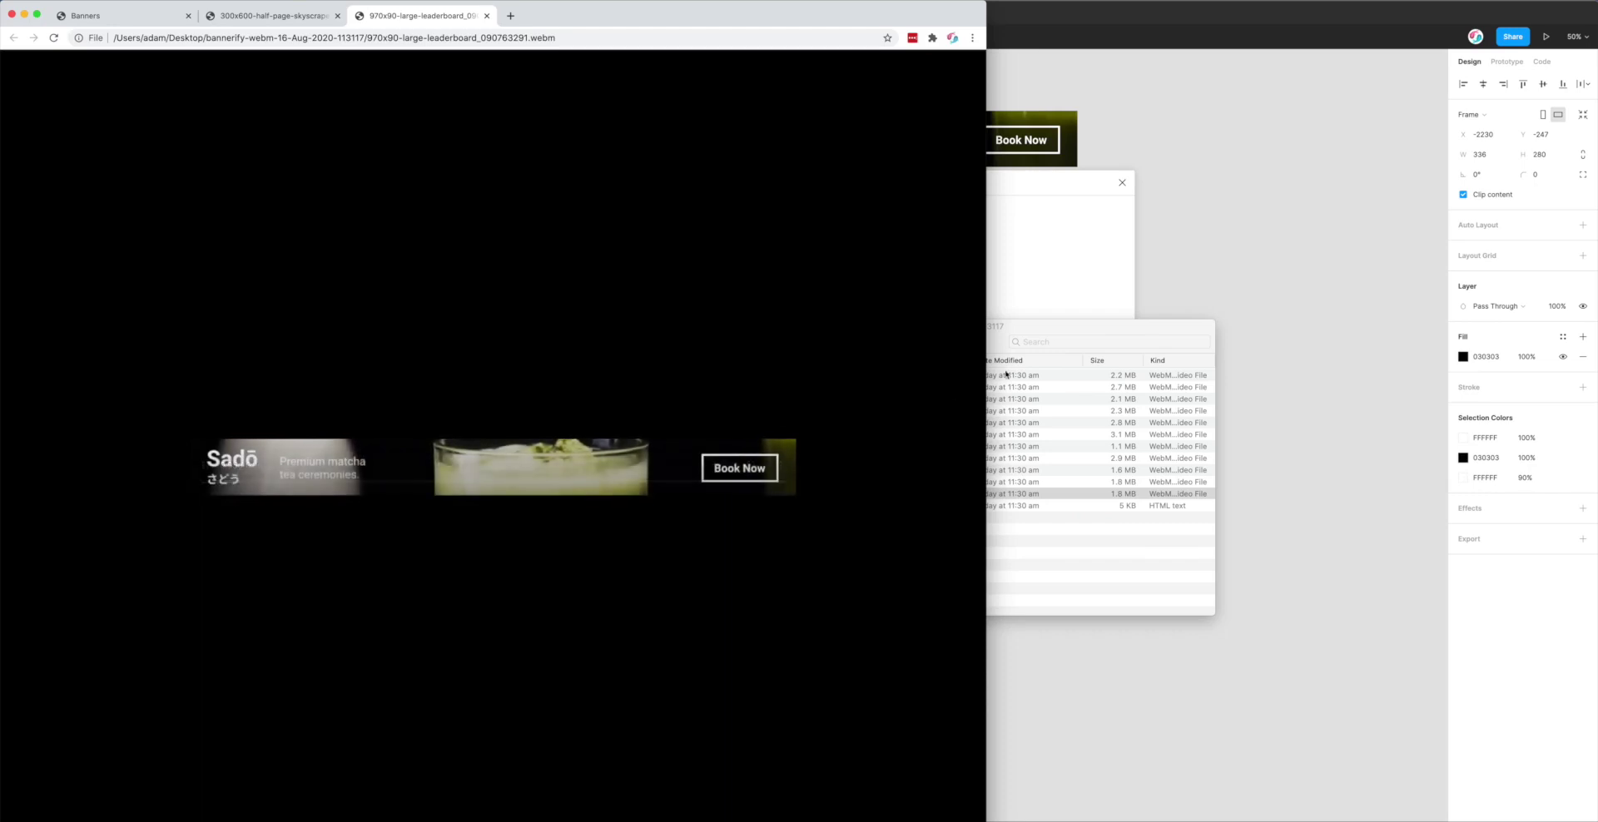
Rearrange the Finder and Chrome windows, then bring Figma's Bannerify exporter to the front
{"action": "left_click_drag", "start_coordinate": [1004, 332], "coordinate": [1101, 322]}
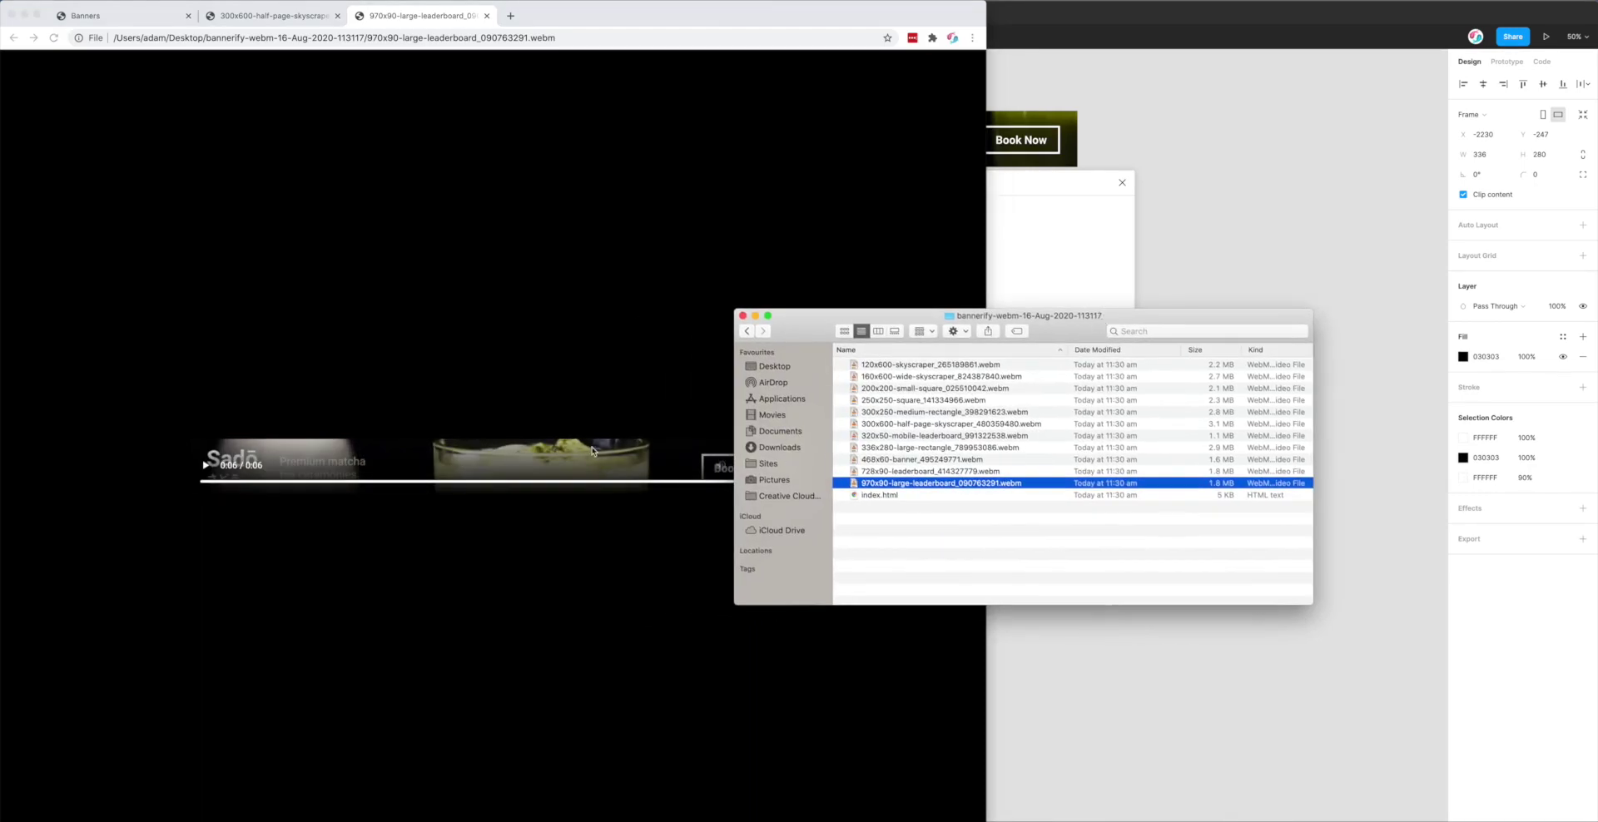
{"action": "left_click", "coordinate": [584, 430]}
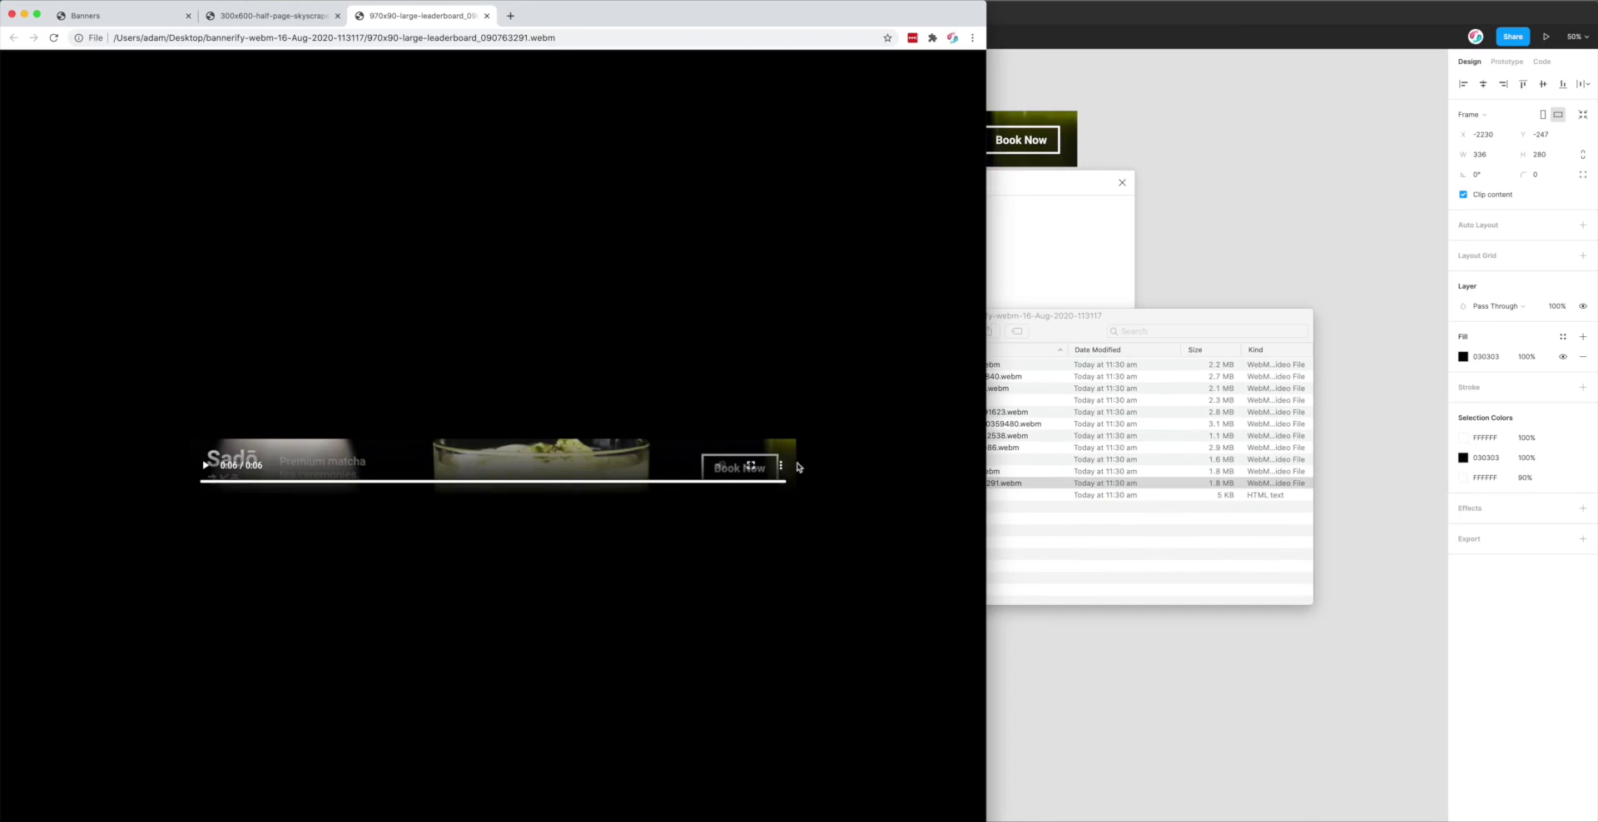
{"action": "left_click", "coordinate": [827, 396]}
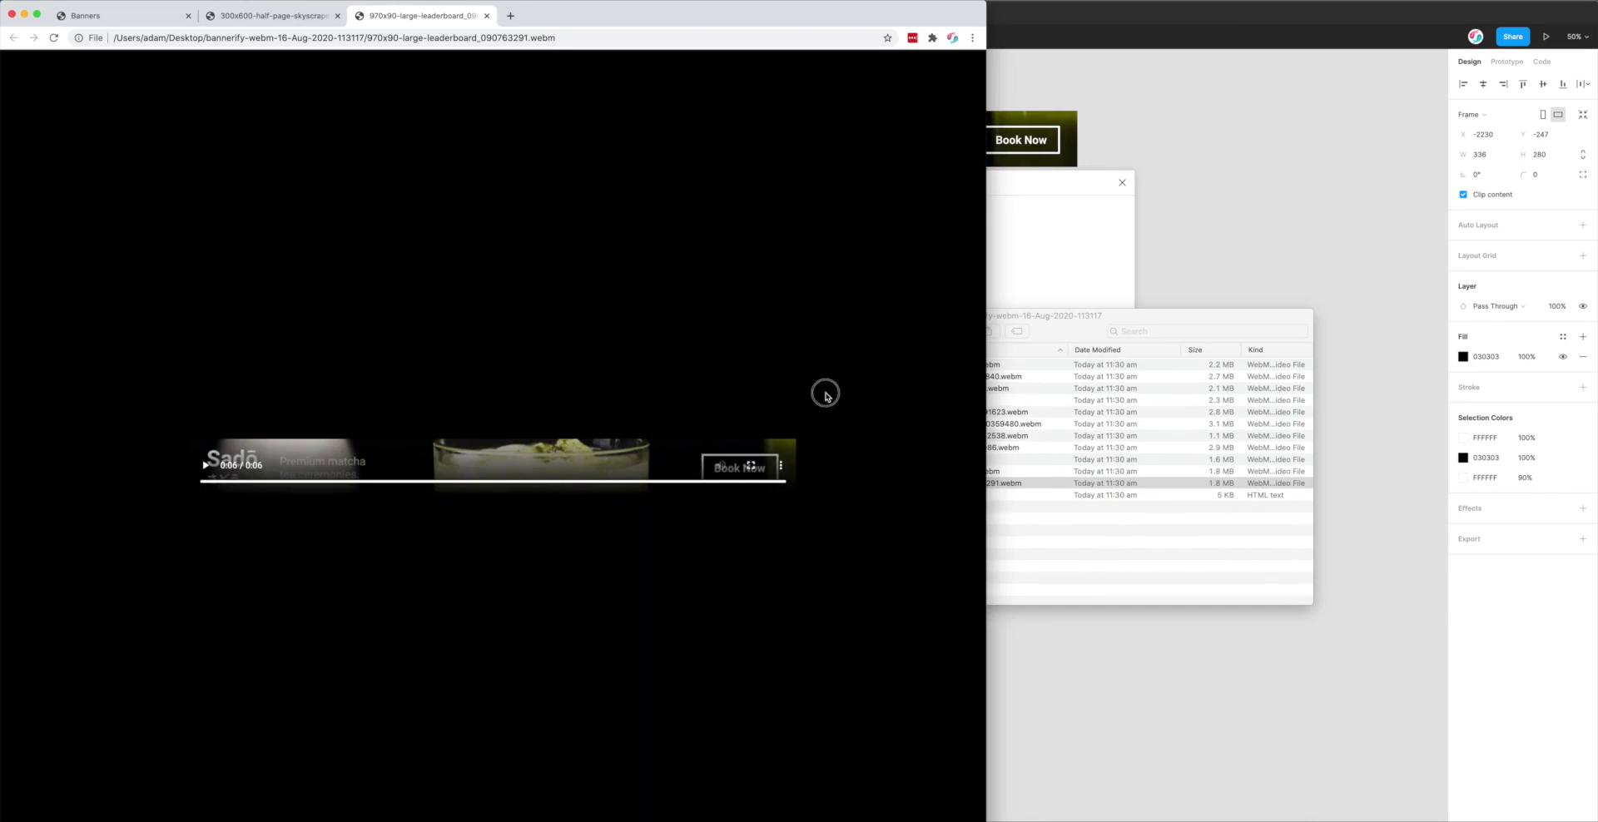
{"action": "left_click", "coordinate": [1096, 535]}
{"action": "left_click", "coordinate": [880, 496]}
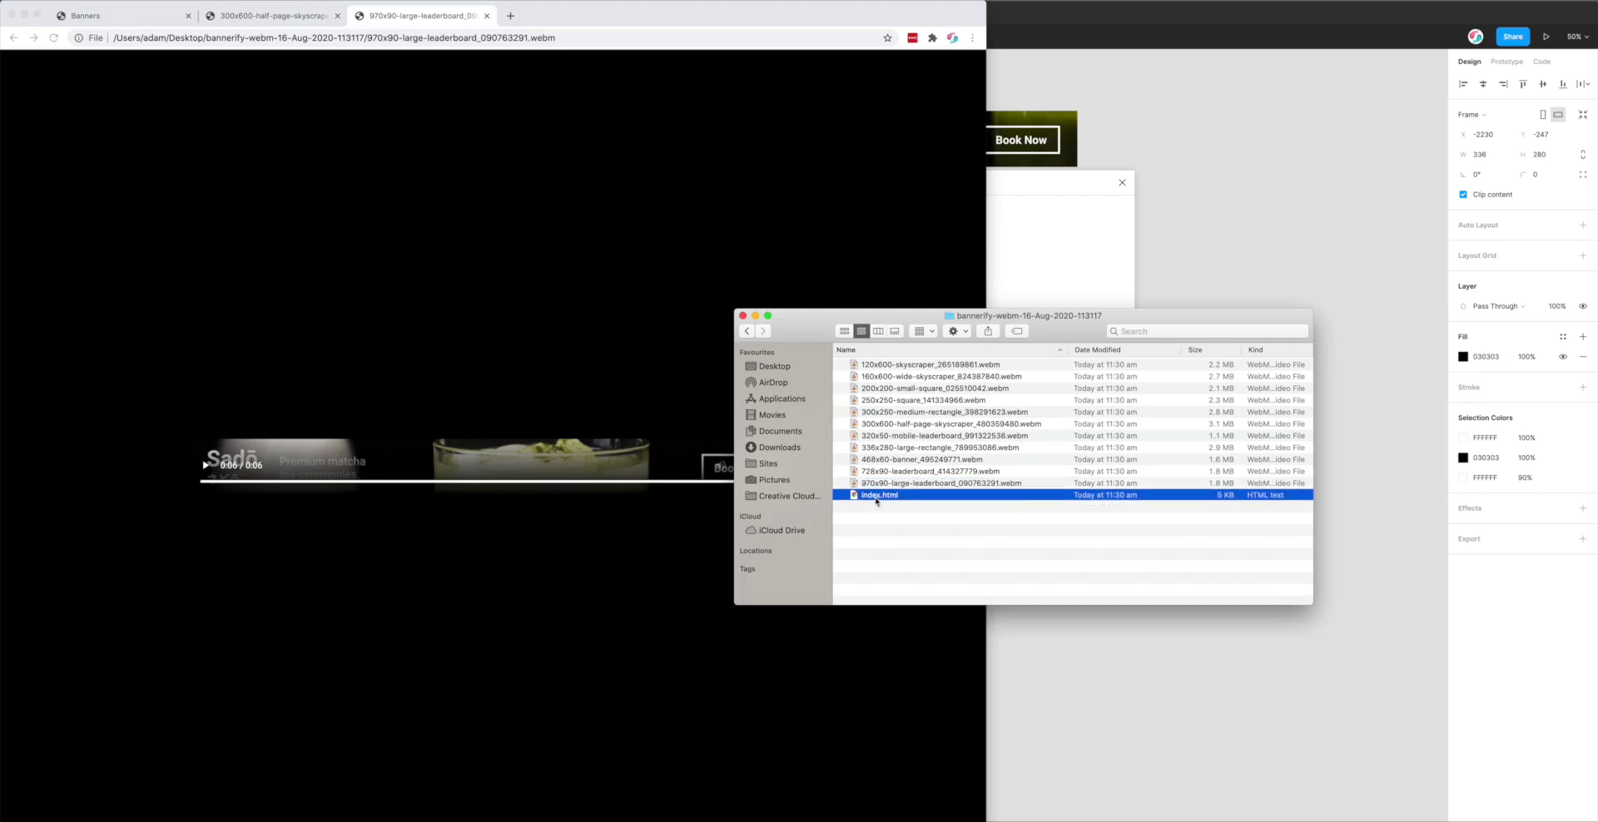
{"action": "left_click_drag", "start_coordinate": [919, 310], "coordinate": [902, 299]}
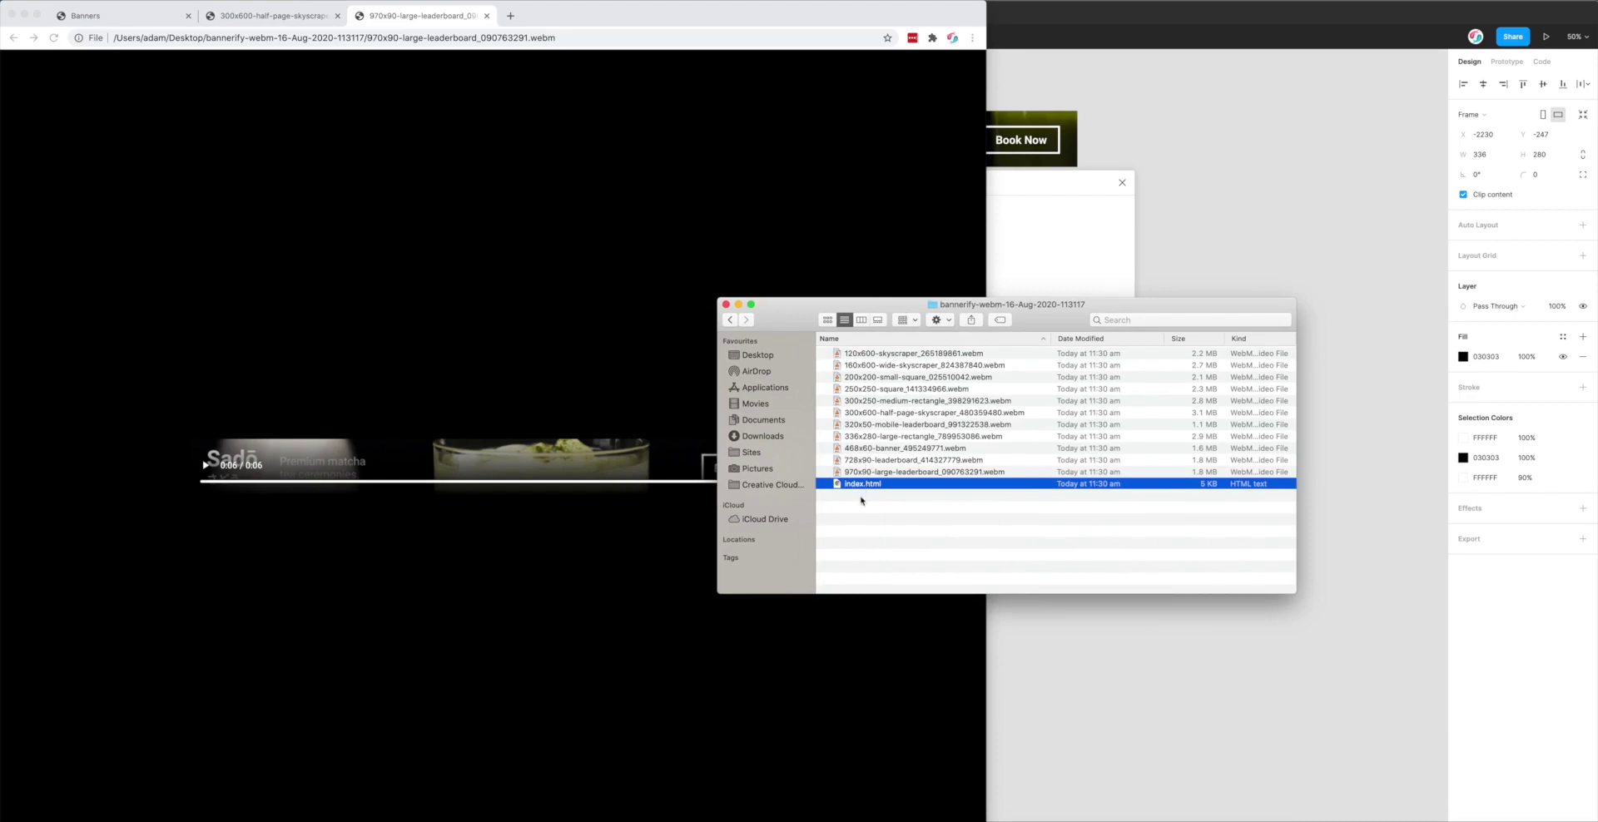
{"action": "left_click", "coordinate": [864, 500]}
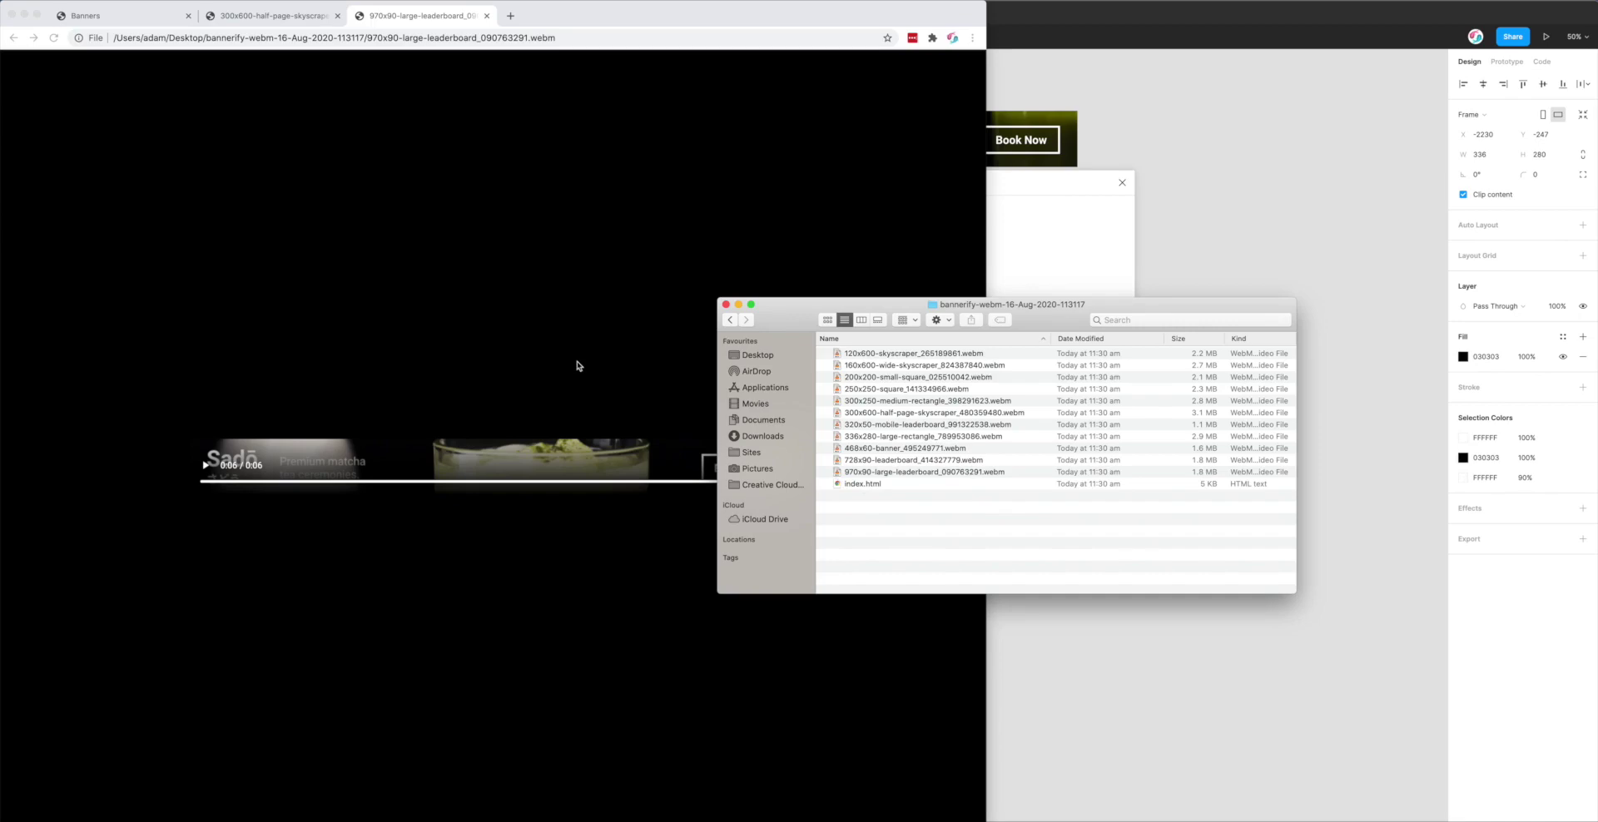
{"action": "left_click_drag", "start_coordinate": [755, 319], "coordinate": [753, 332]}
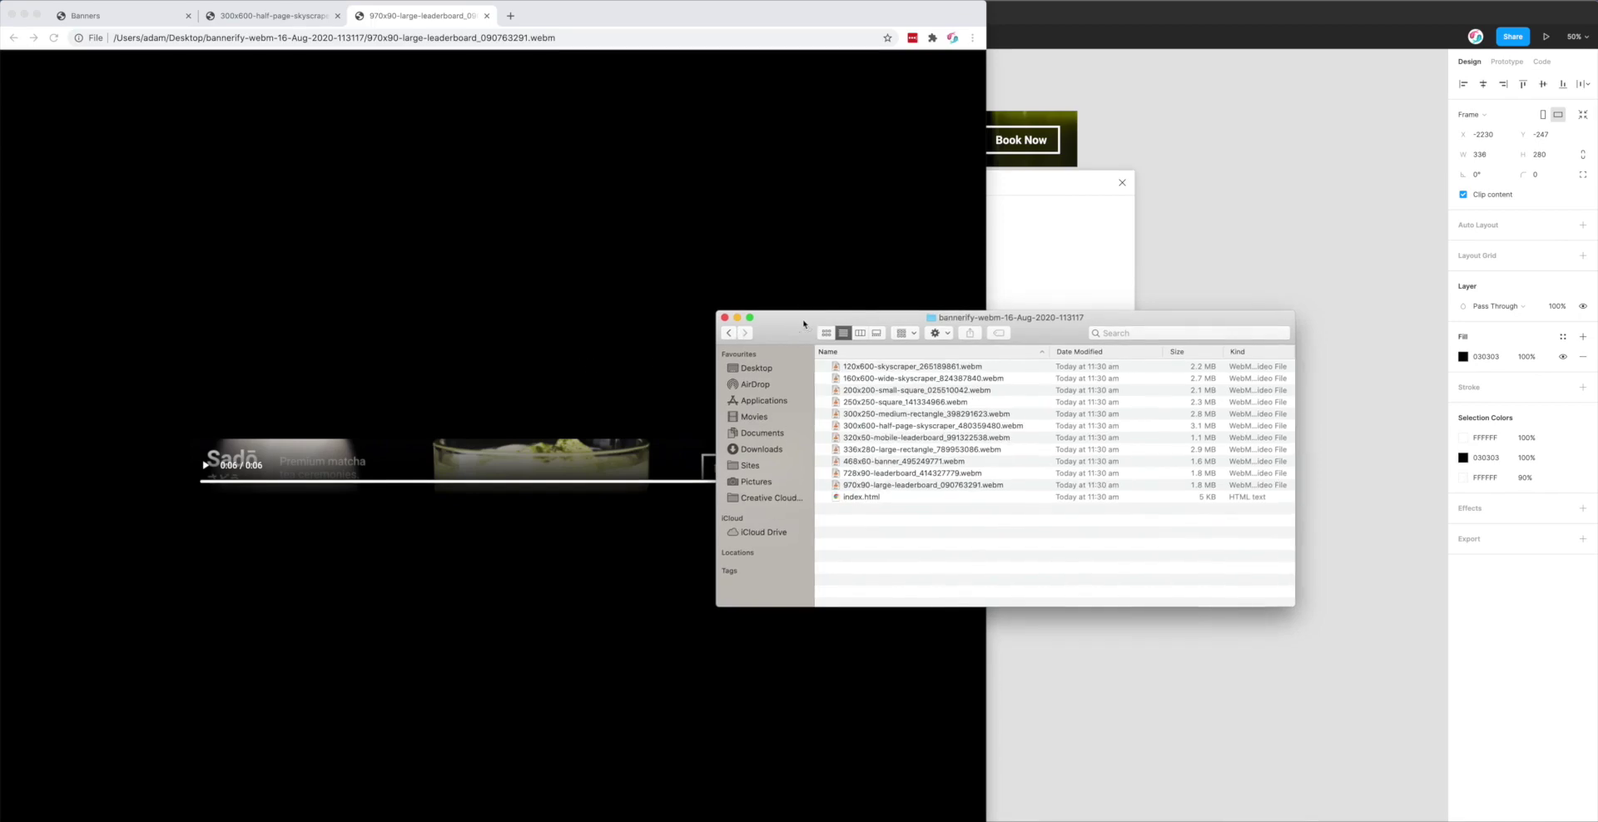
{"action": "left_click", "coordinate": [989, 290]}
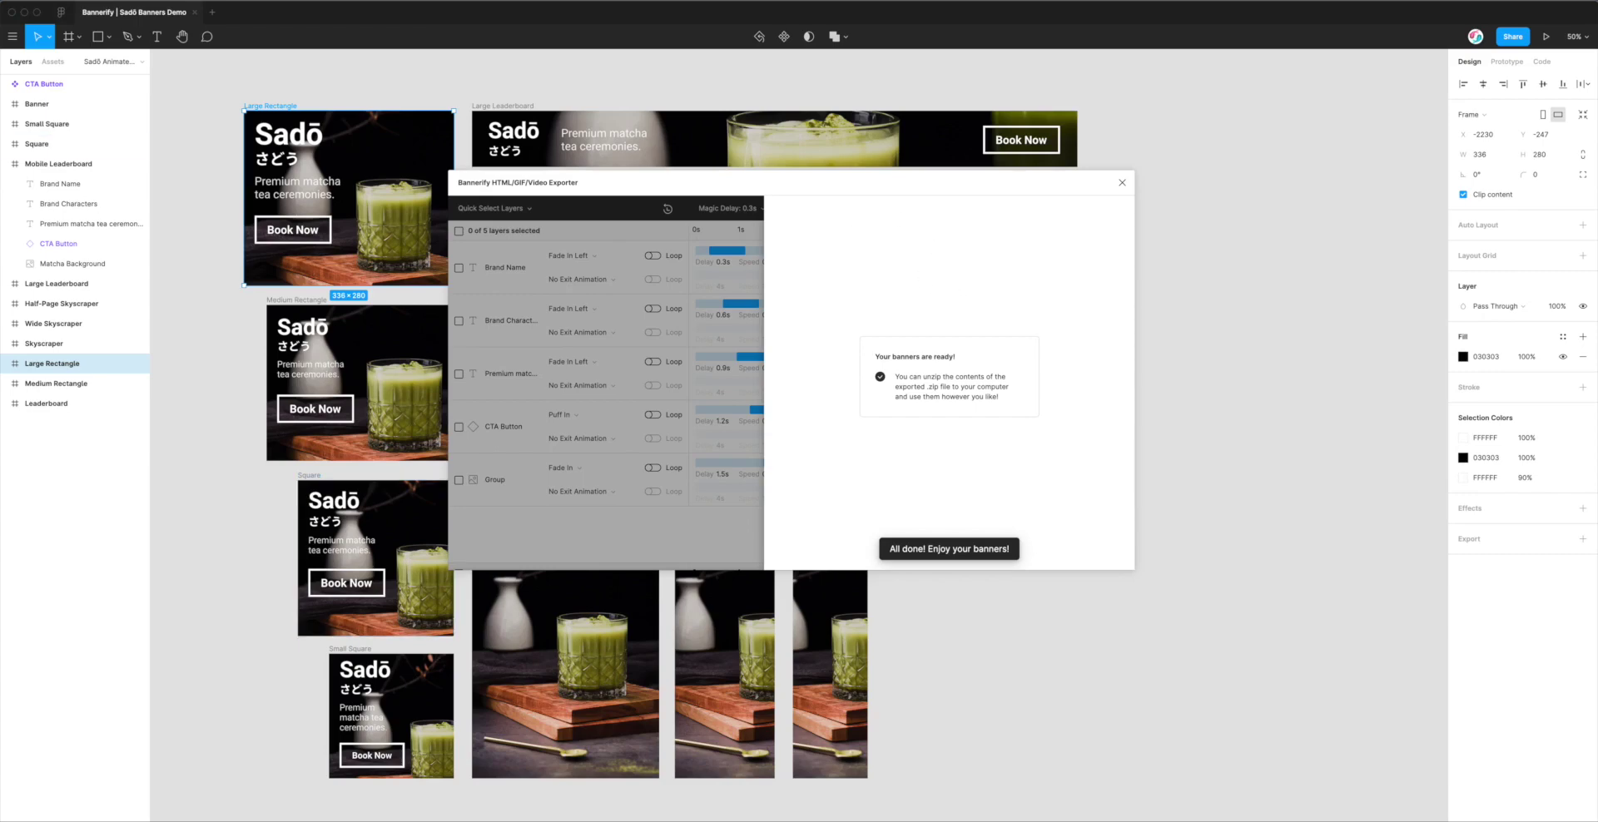
Reopen the exported banner folder in Finder and drag index.html into the empty VS Code window
{"action": "left_click", "coordinate": [426, 814]}
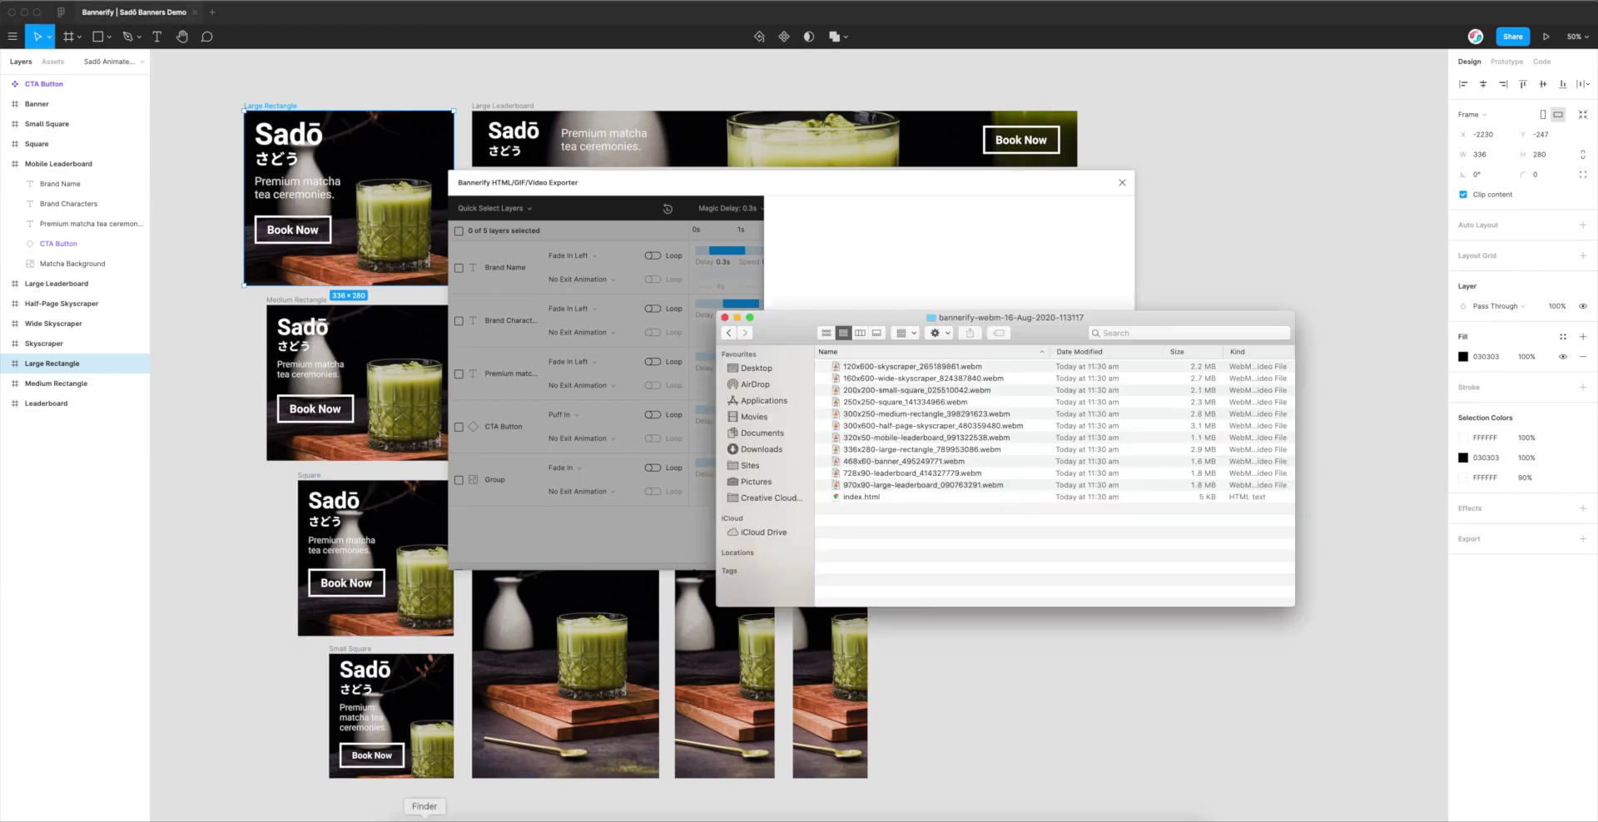
{"action": "left_click", "coordinate": [864, 498]}
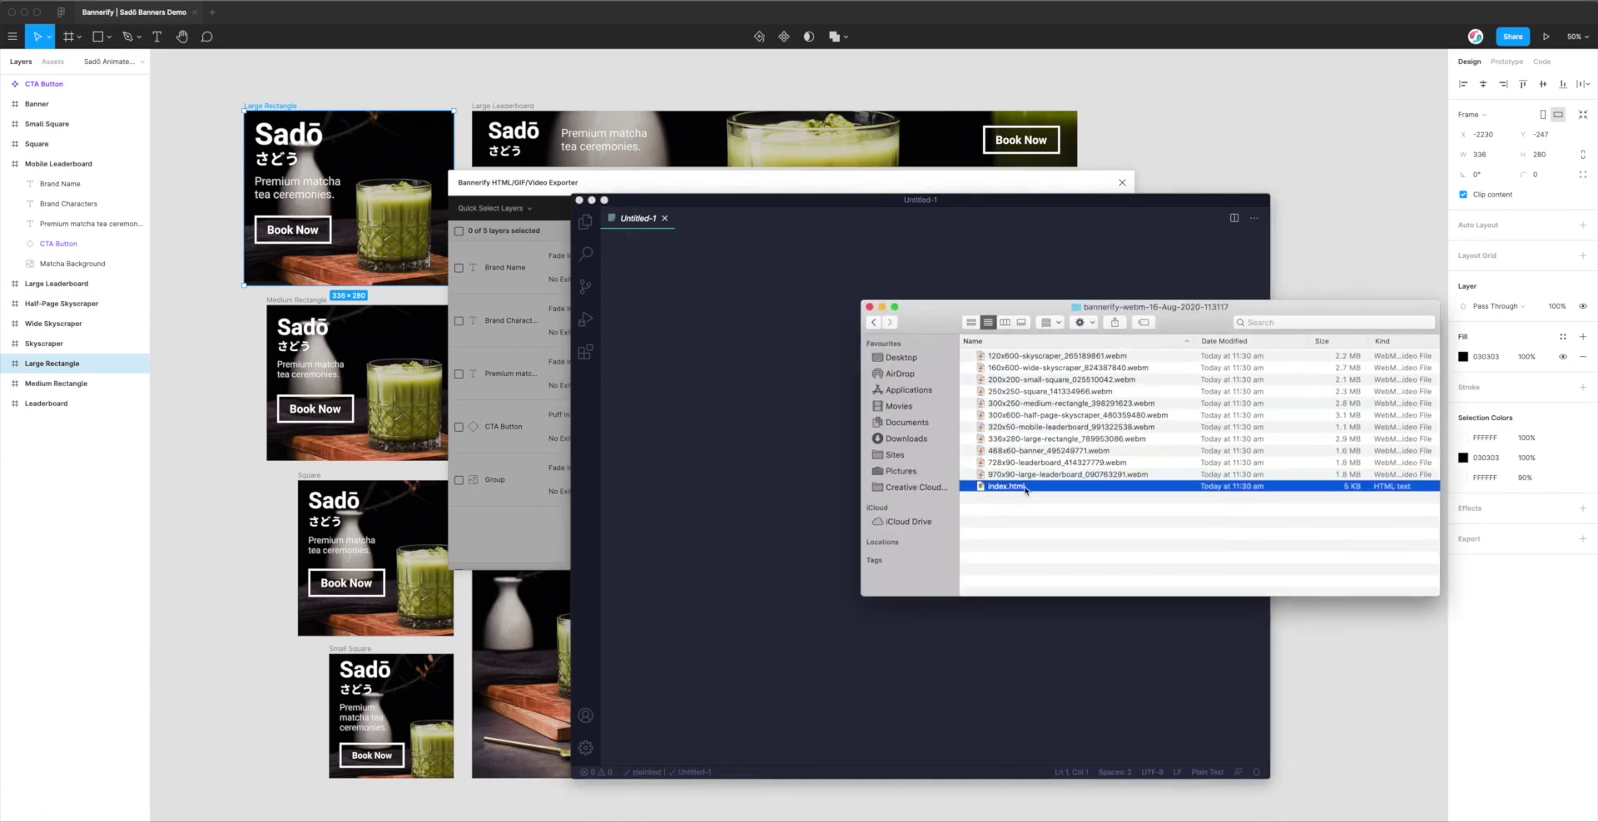
{"action": "left_click_drag", "start_coordinate": [1014, 491], "coordinate": [759, 421]}
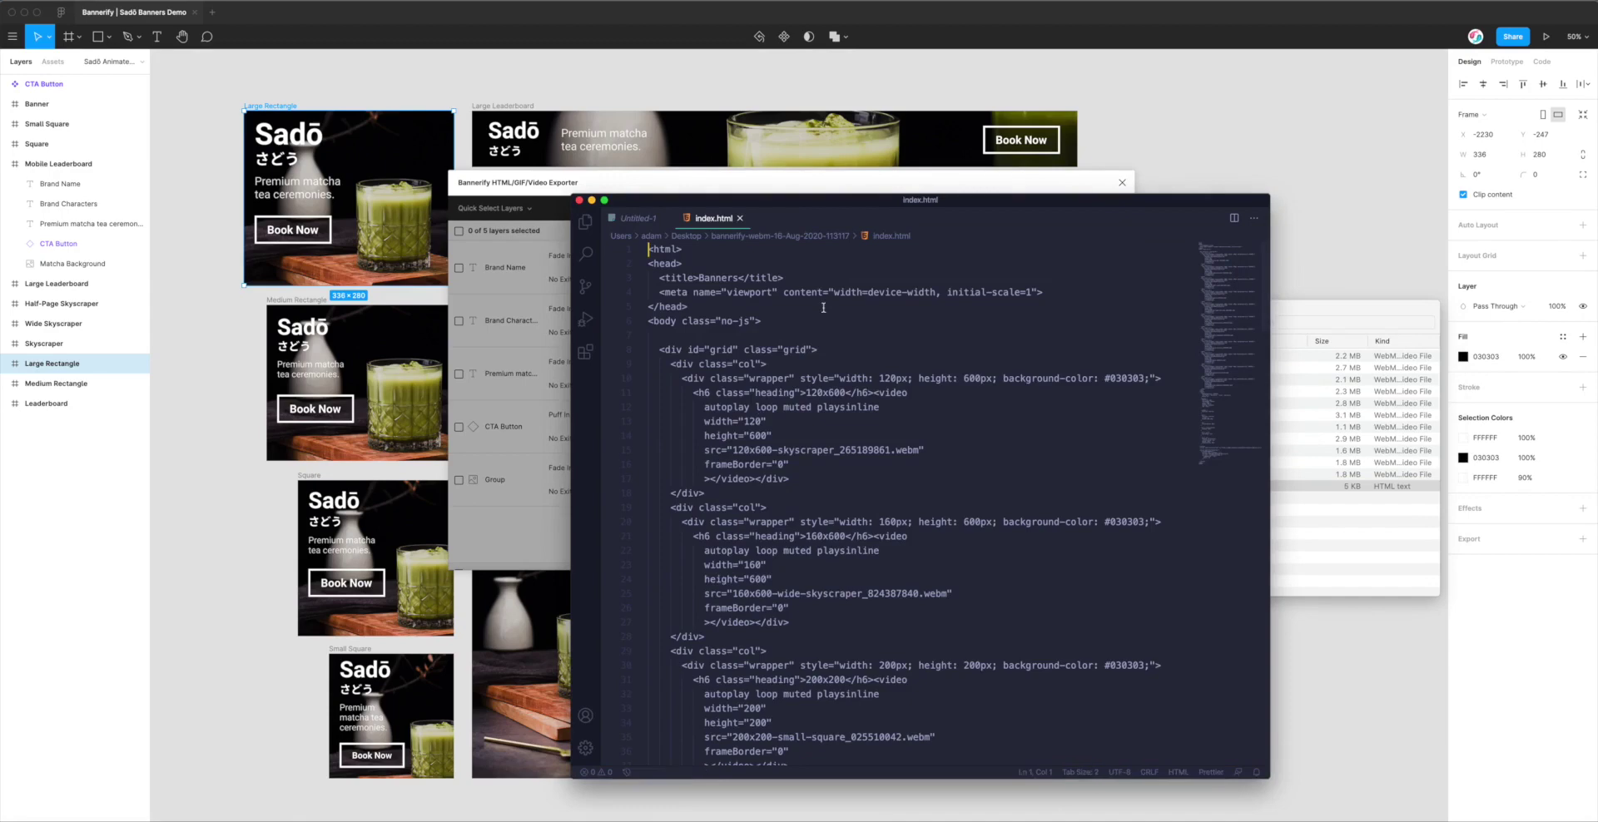
Open index.html in VS Code, snap it to the right half, and select the first video element
{"action": "left_click_drag", "start_coordinate": [811, 210], "coordinate": [814, 206]}
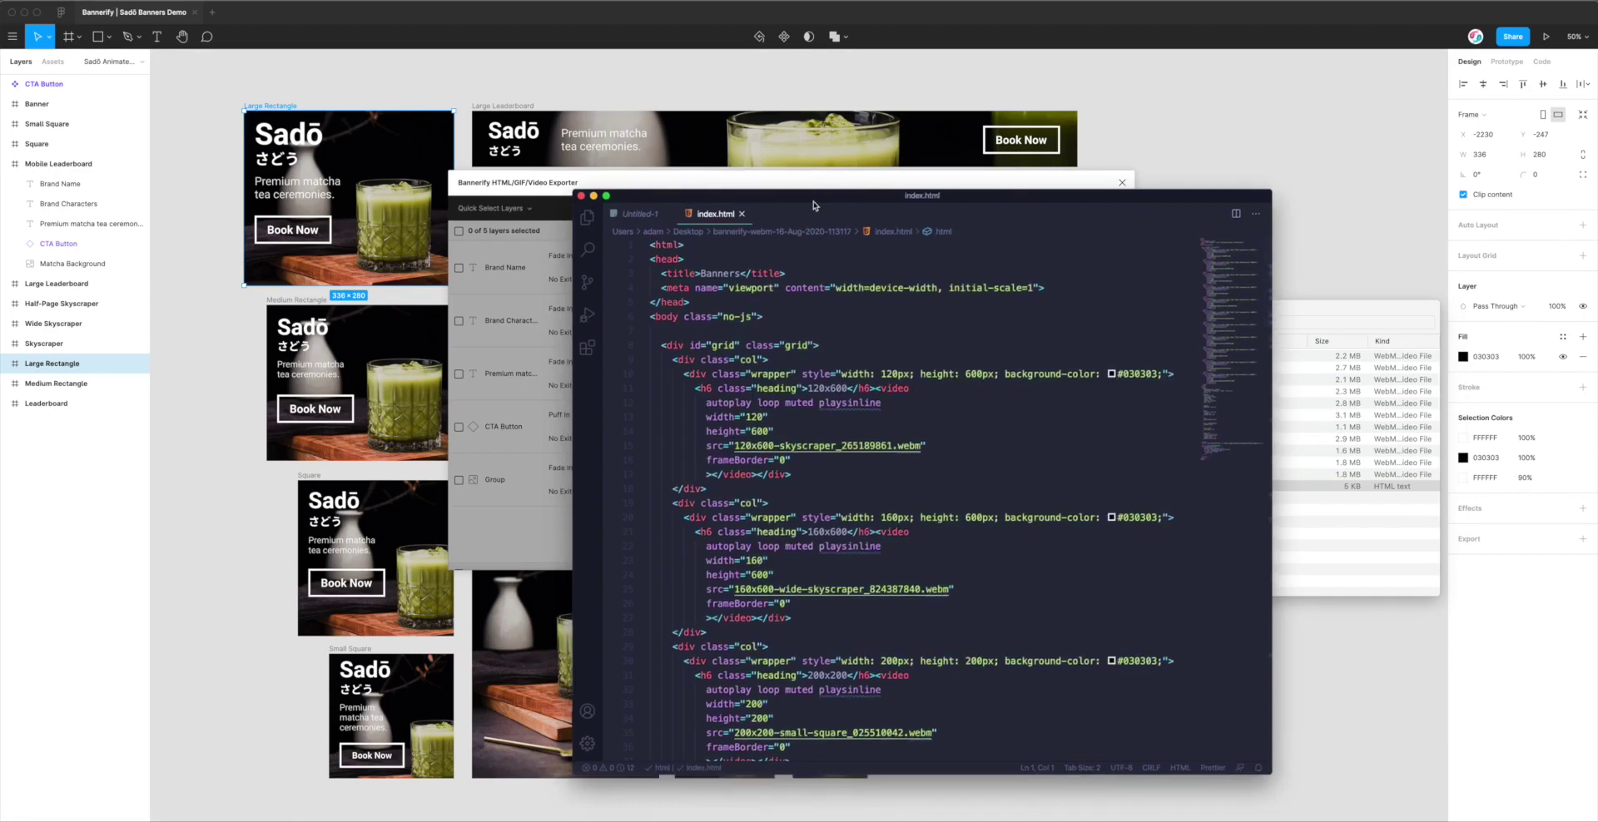
{"action": "key", "text": "ctrl+alt+Right"}
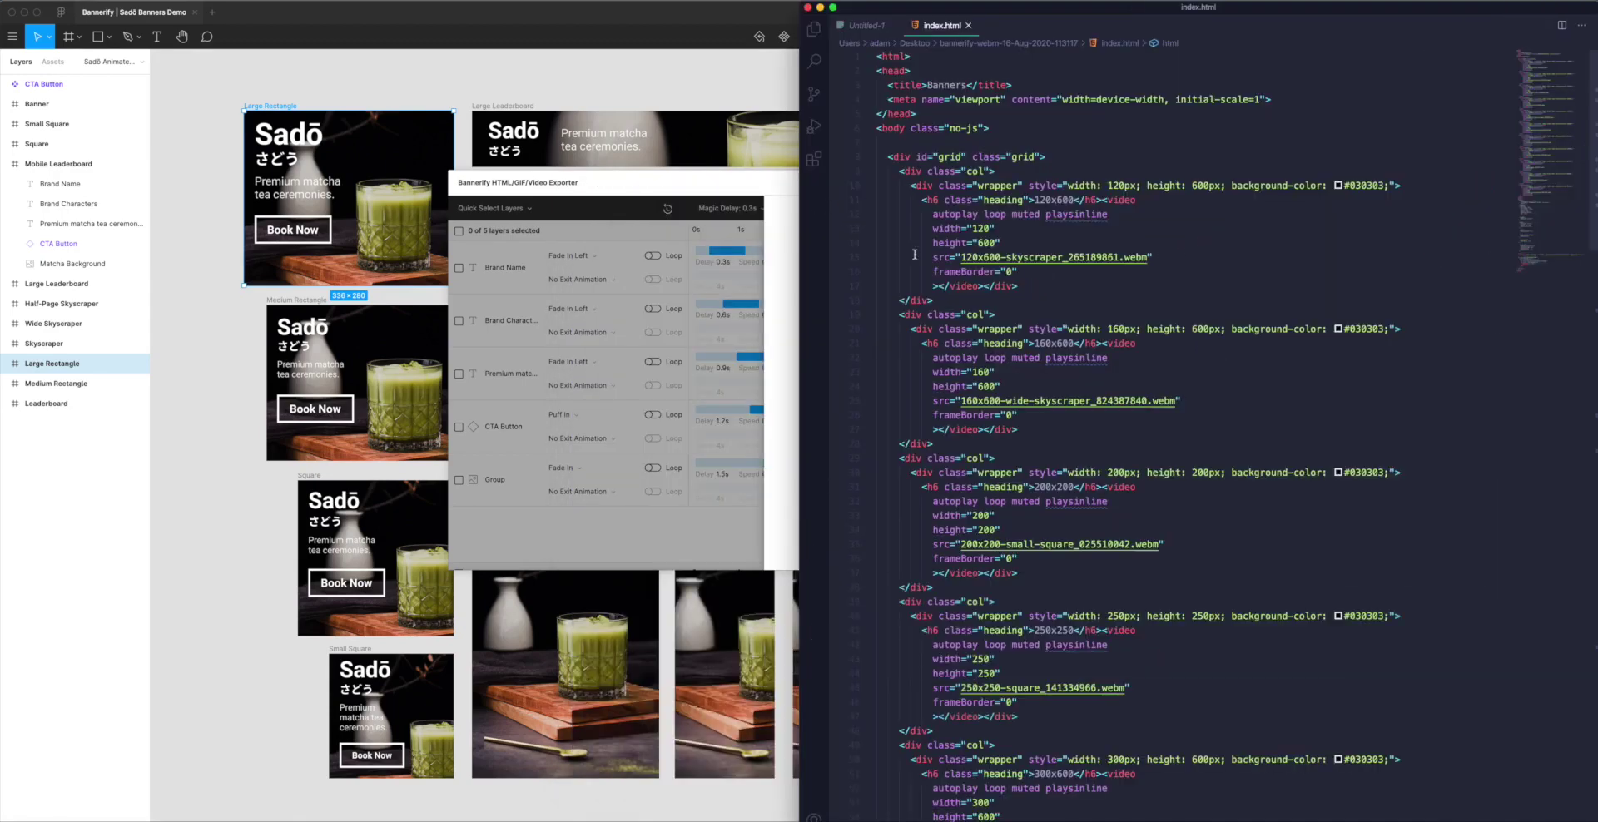
{"action": "scroll", "coordinate": [1084, 198], "scroll_direction": "down", "scroll_amount": 1}
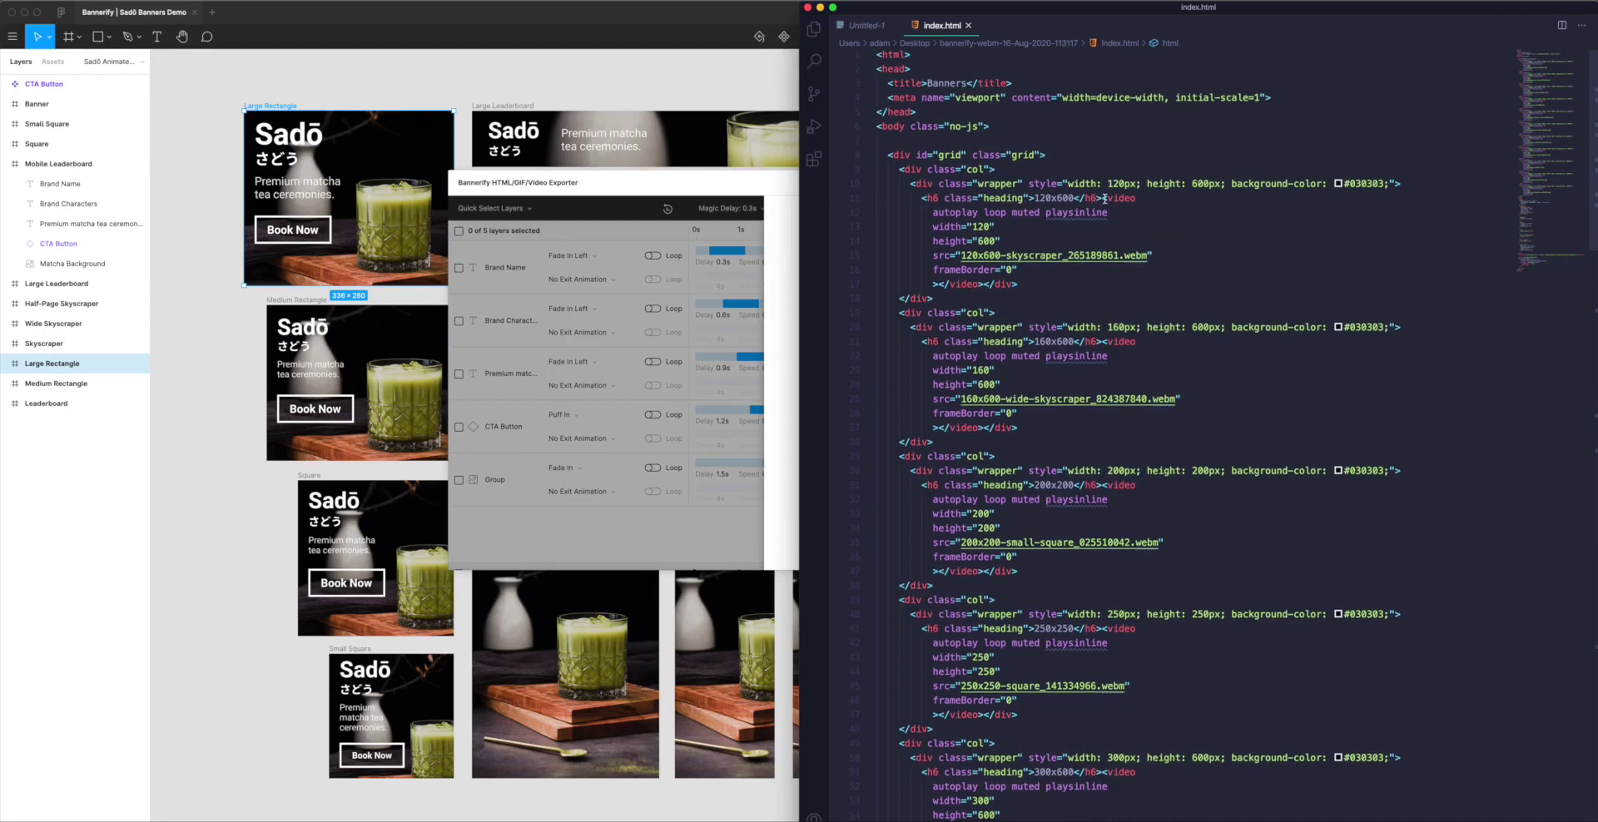
{"action": "left_click_drag", "start_coordinate": [1104, 198], "coordinate": [977, 284]}
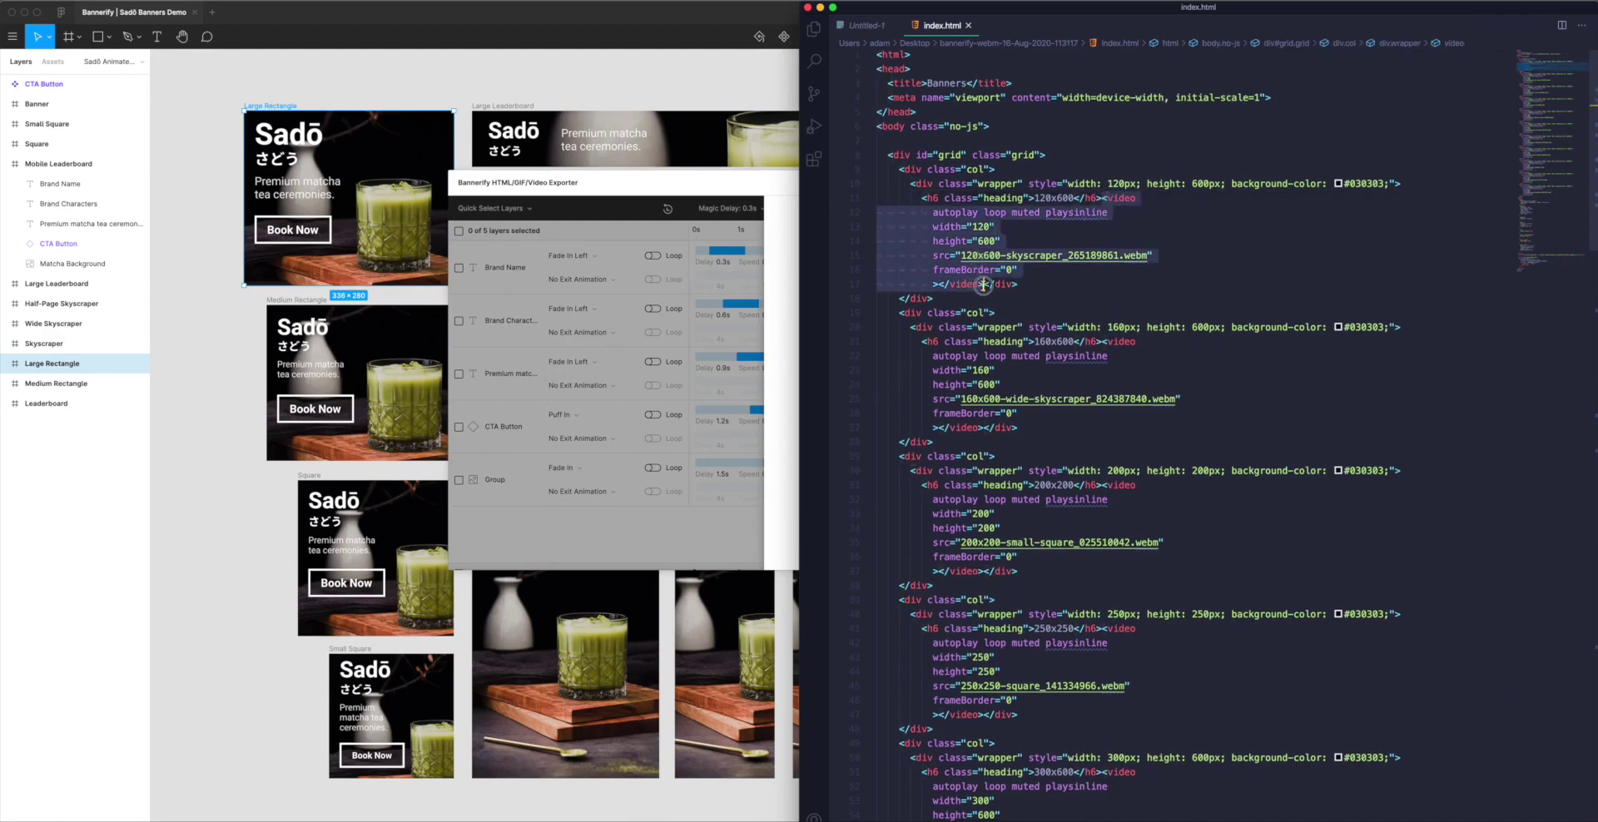
{"action": "left_click", "coordinate": [1020, 242]}
Highlight the video's autoplay and loop attributes and its 120 width, then close index.html
{"action": "double_click", "coordinate": [955, 213]}
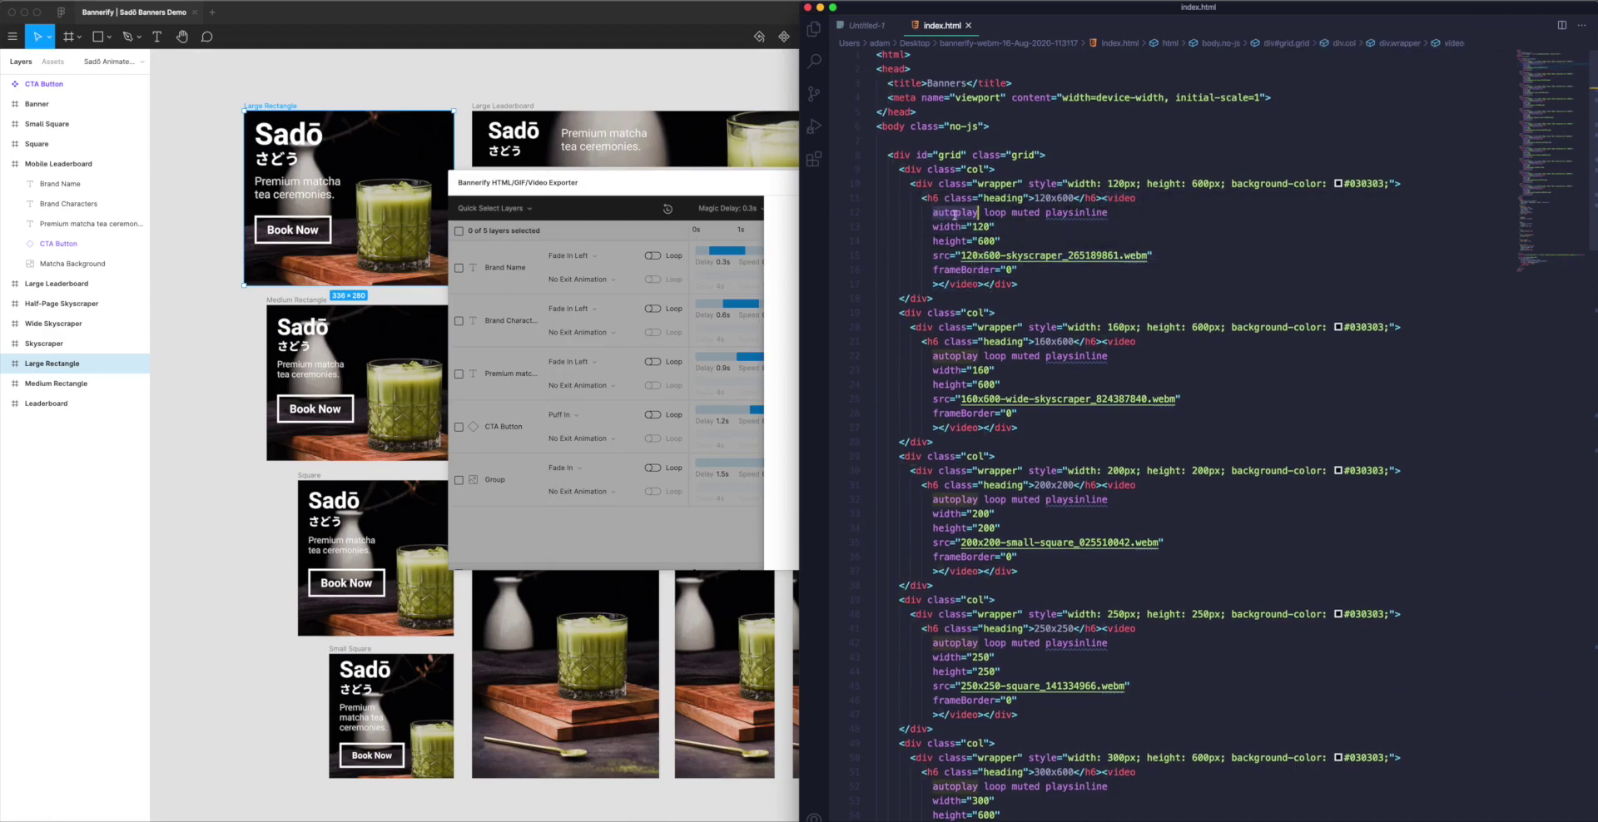
{"action": "double_click", "coordinate": [997, 213]}
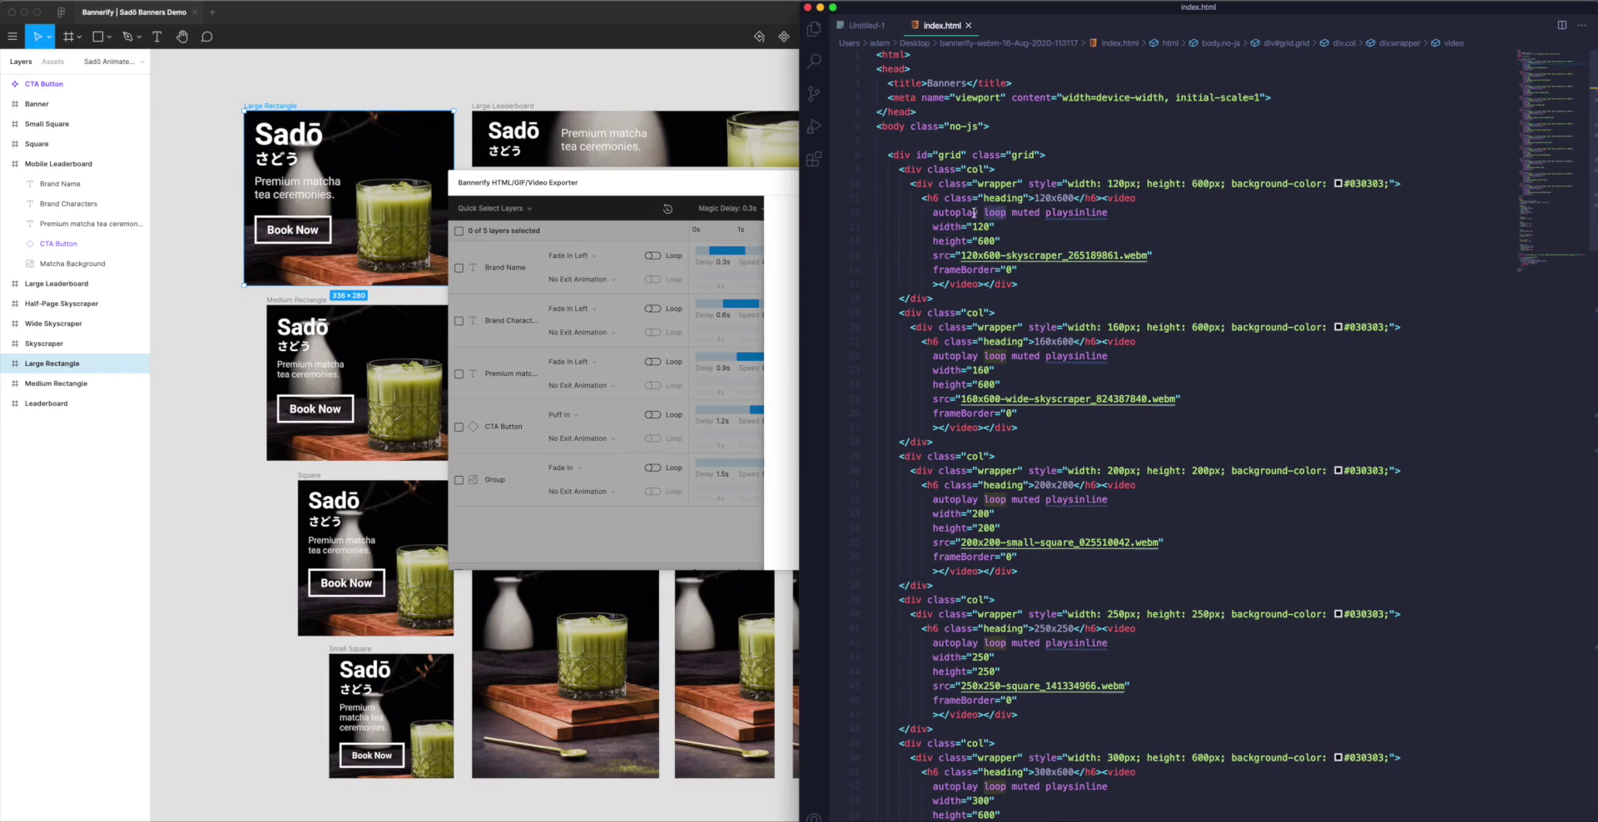
{"action": "left_click", "coordinate": [972, 227]}
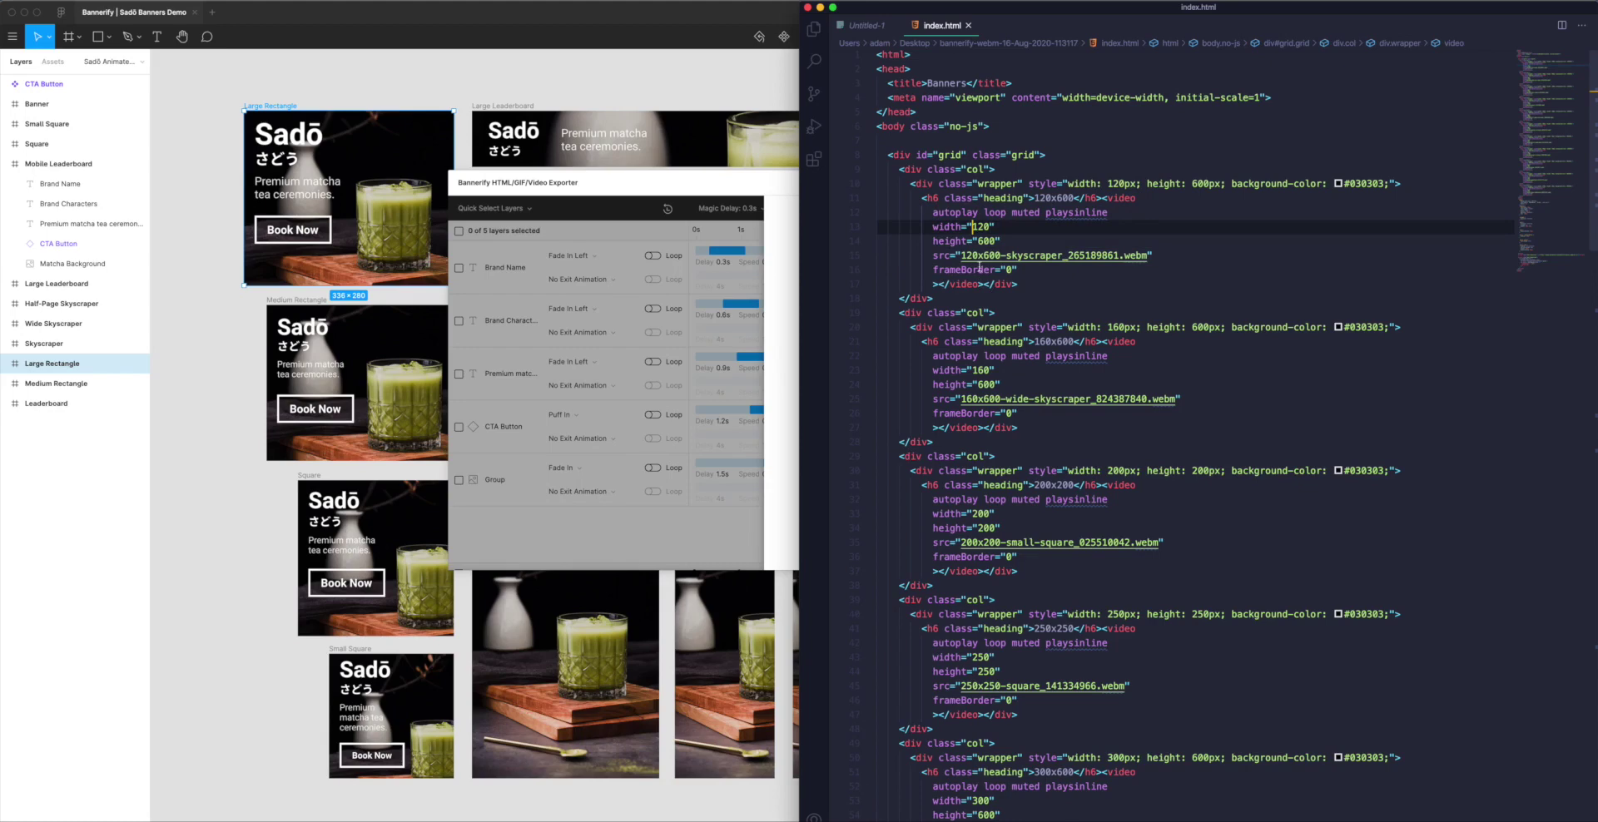
{"action": "scroll", "coordinate": [1029, 224], "scroll_direction": "up", "scroll_amount": 1}
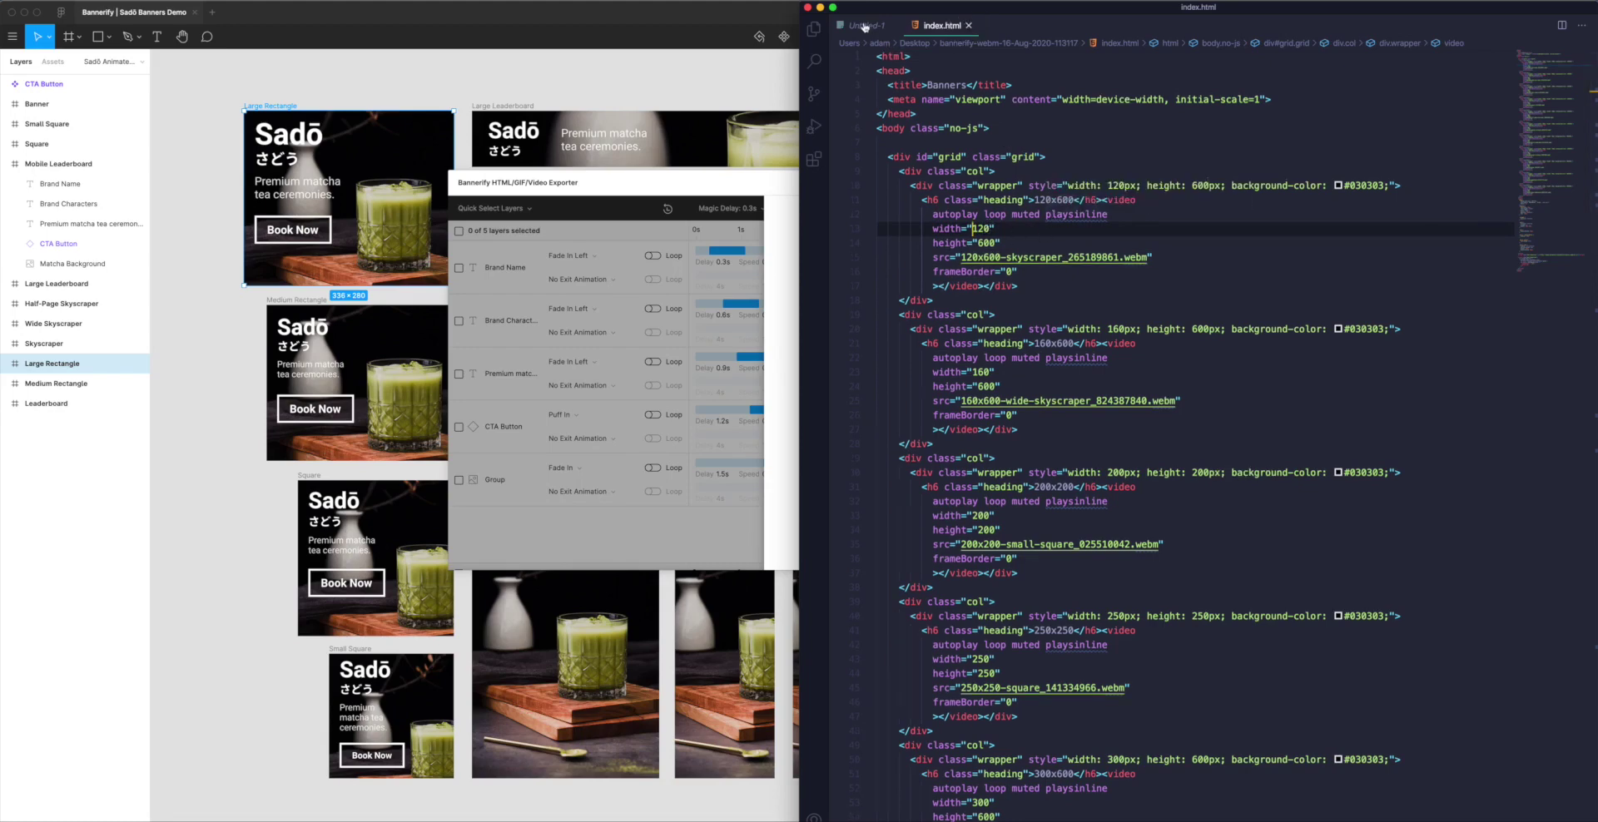
{"action": "left_click", "coordinate": [968, 28]}
Close VS Code, preview index.html in Chrome, and view the 320x50 mobile leaderboard video alone
{"action": "left_click", "coordinate": [820, 6]}
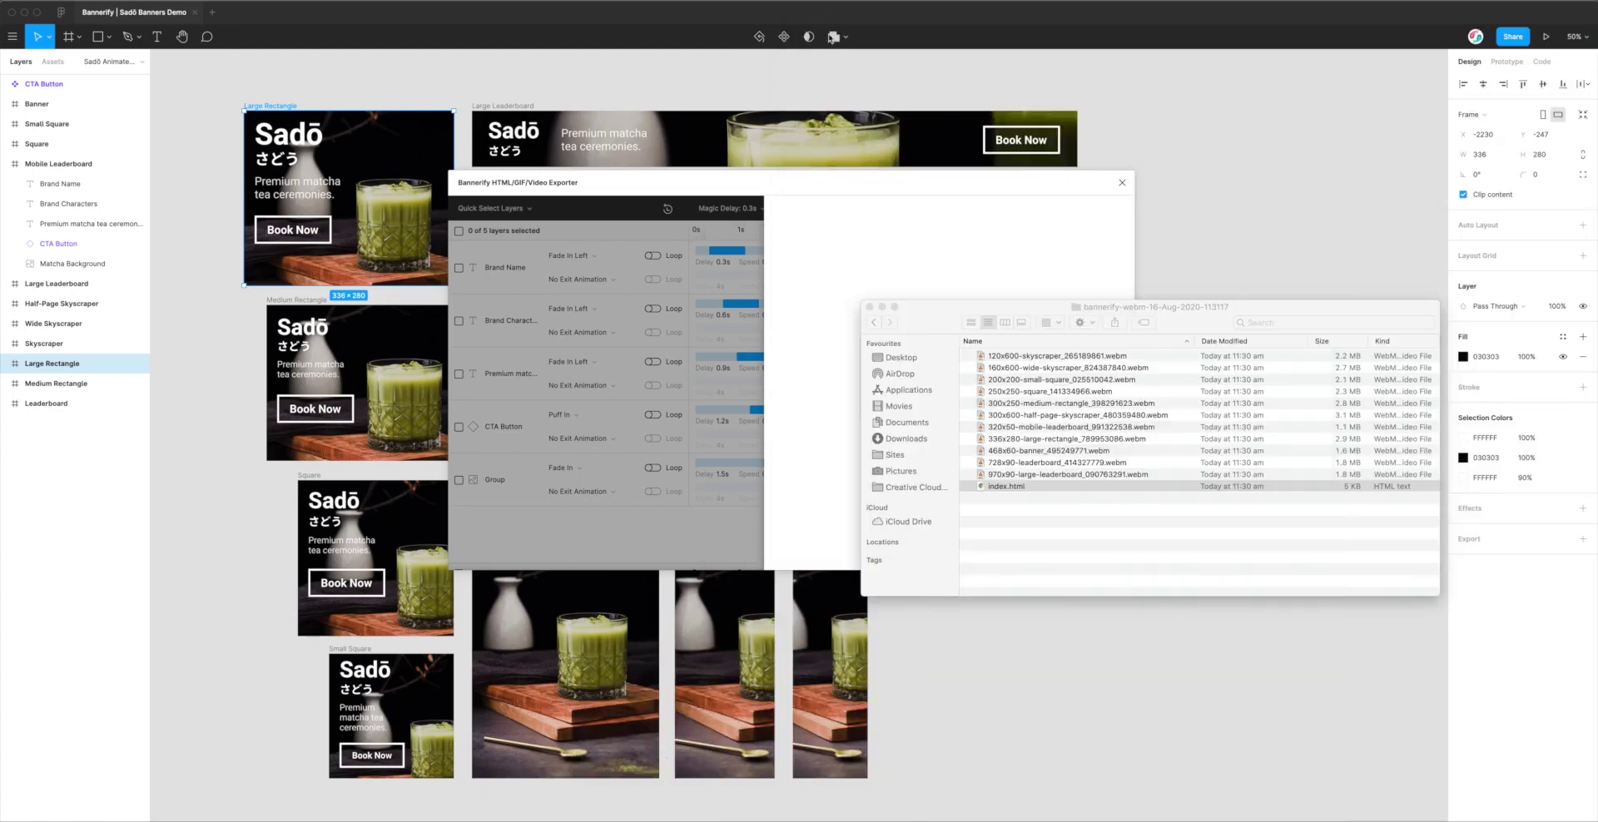
{"action": "double_click", "coordinate": [1003, 487]}
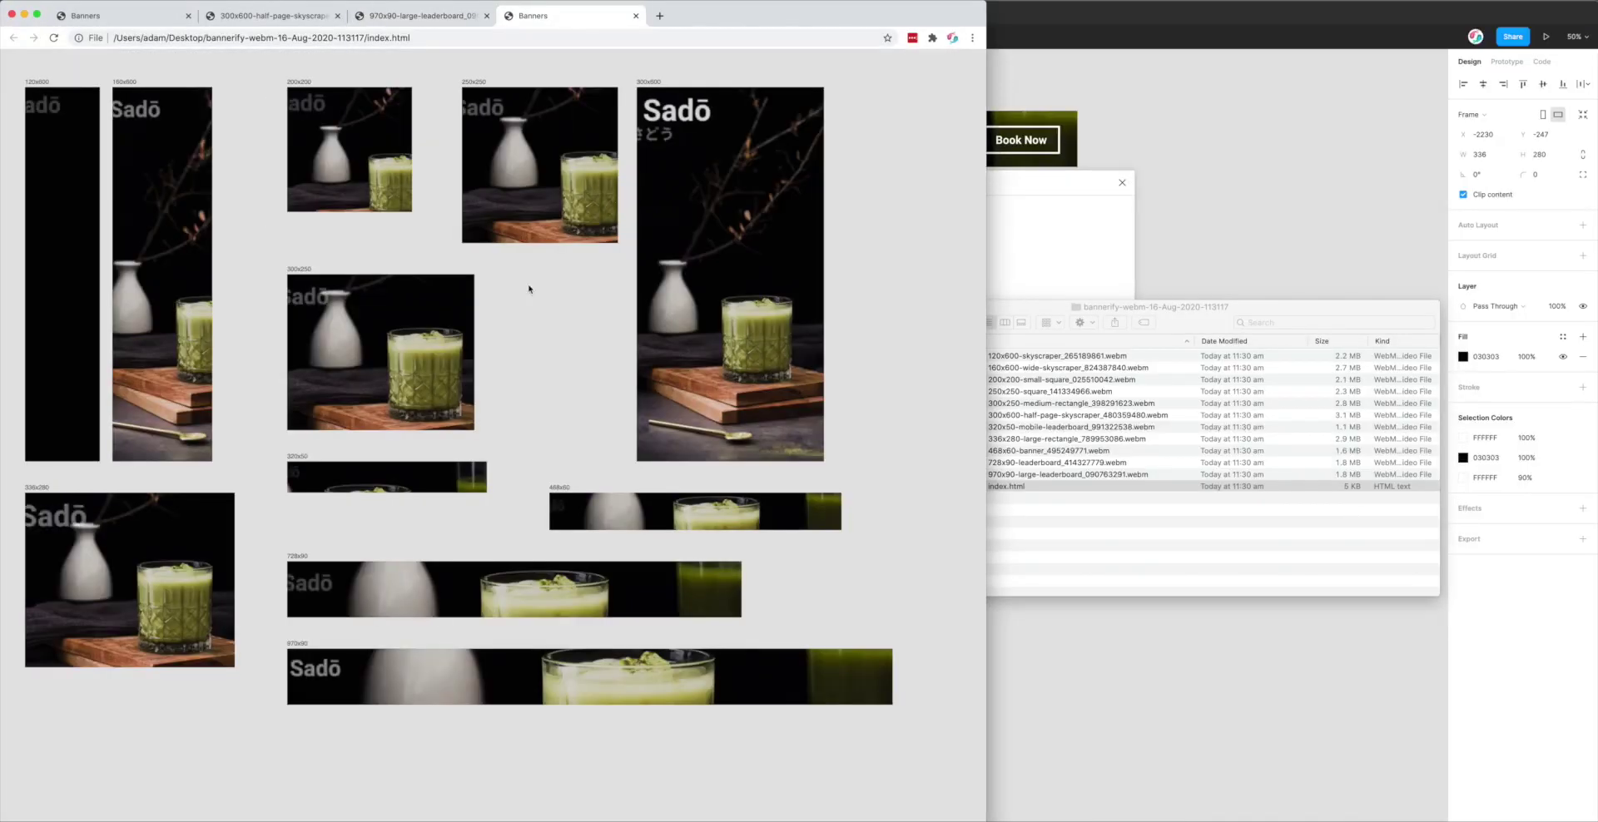
{"action": "left_click", "coordinate": [1052, 431]}
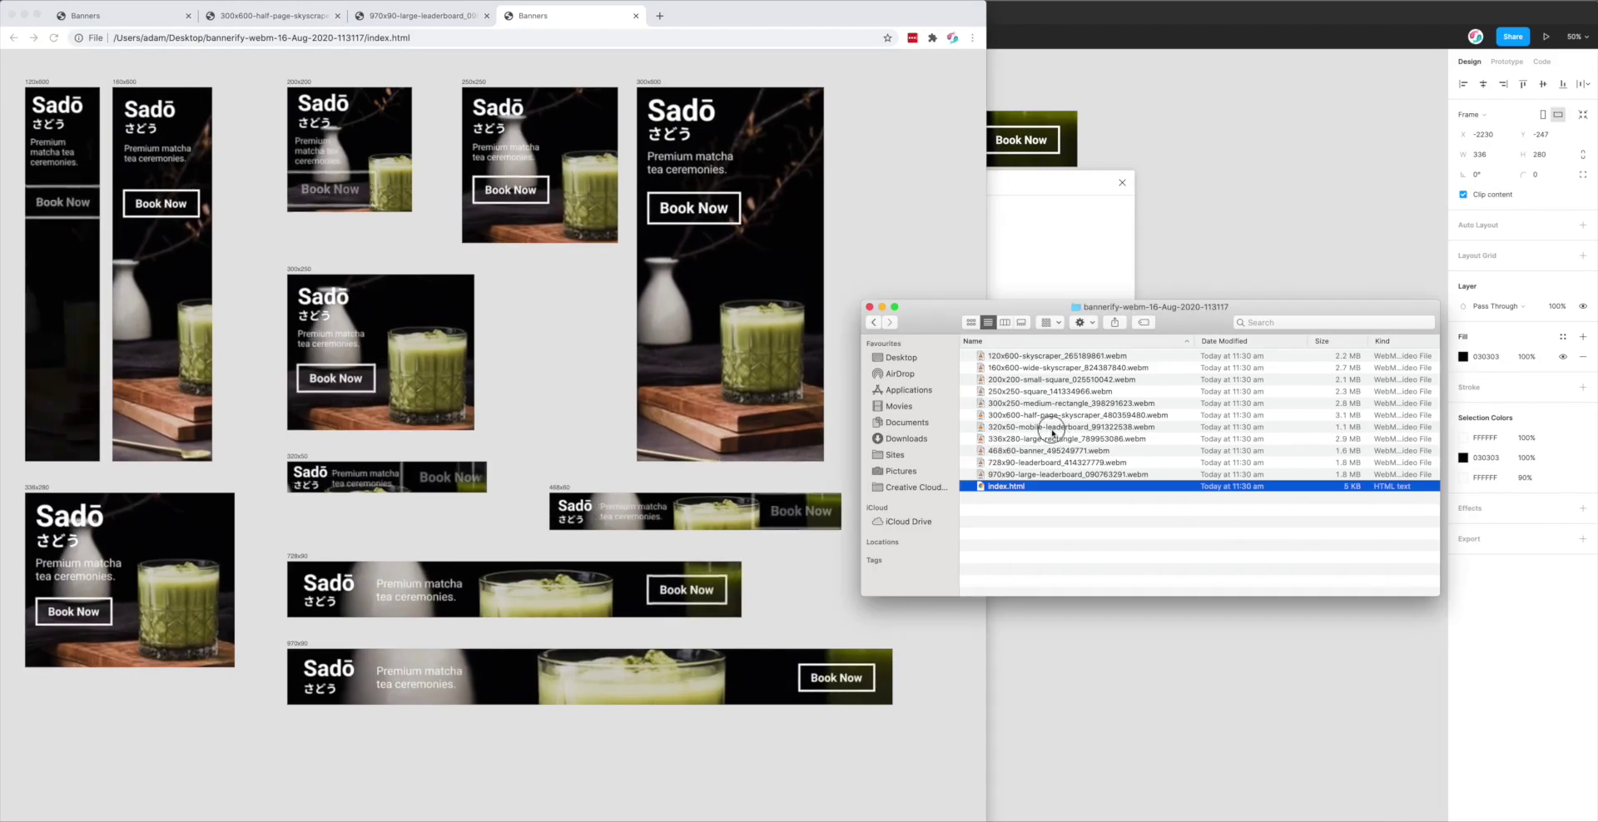
{"action": "left_click_drag", "start_coordinate": [1052, 431], "coordinate": [582, 367]}
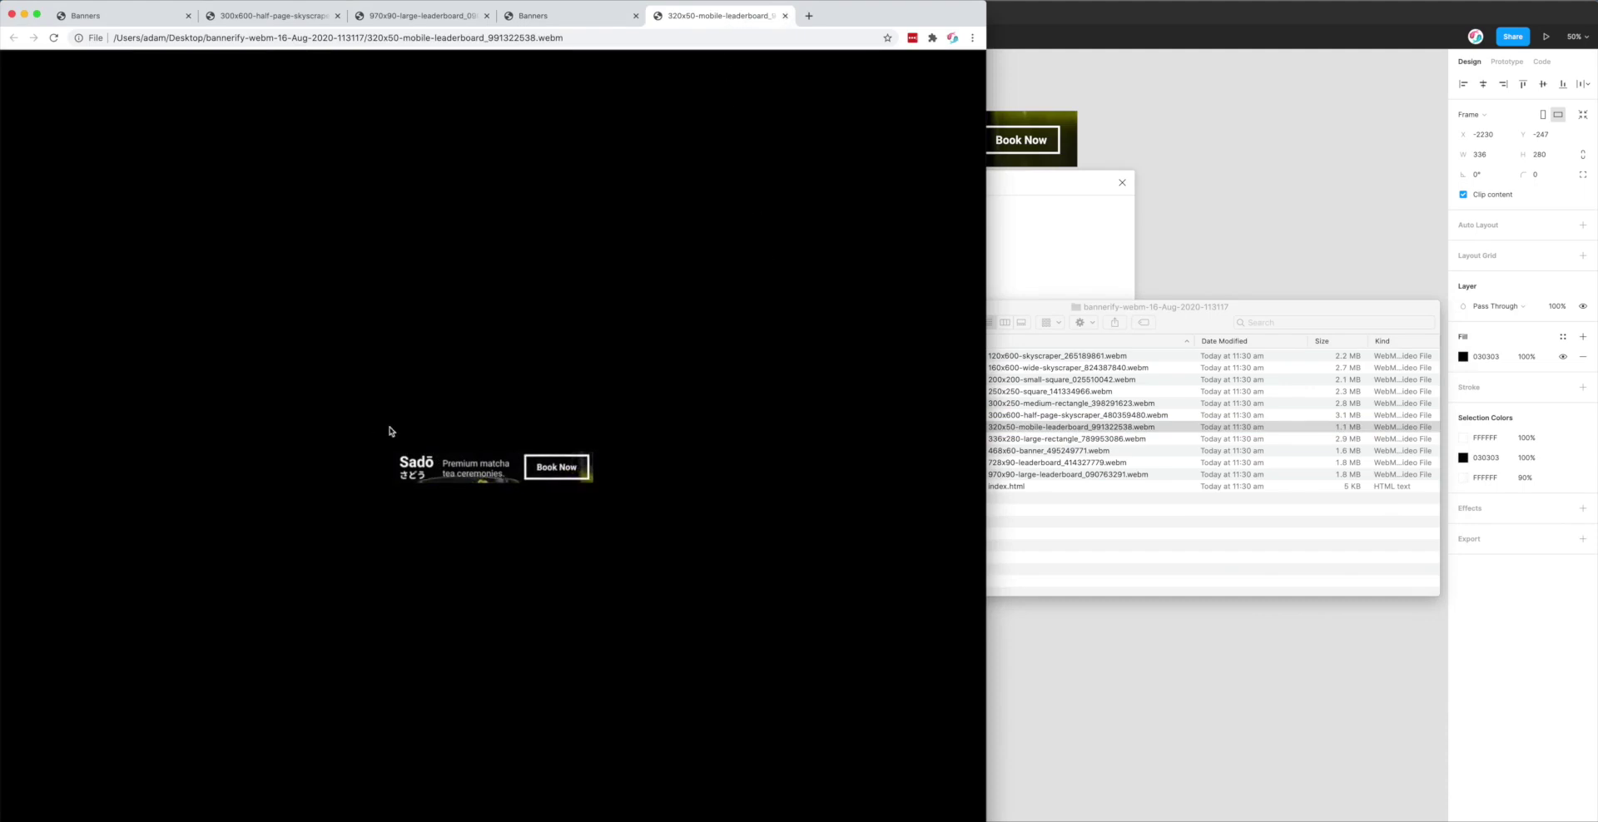
{"action": "left_click", "coordinate": [785, 16]}
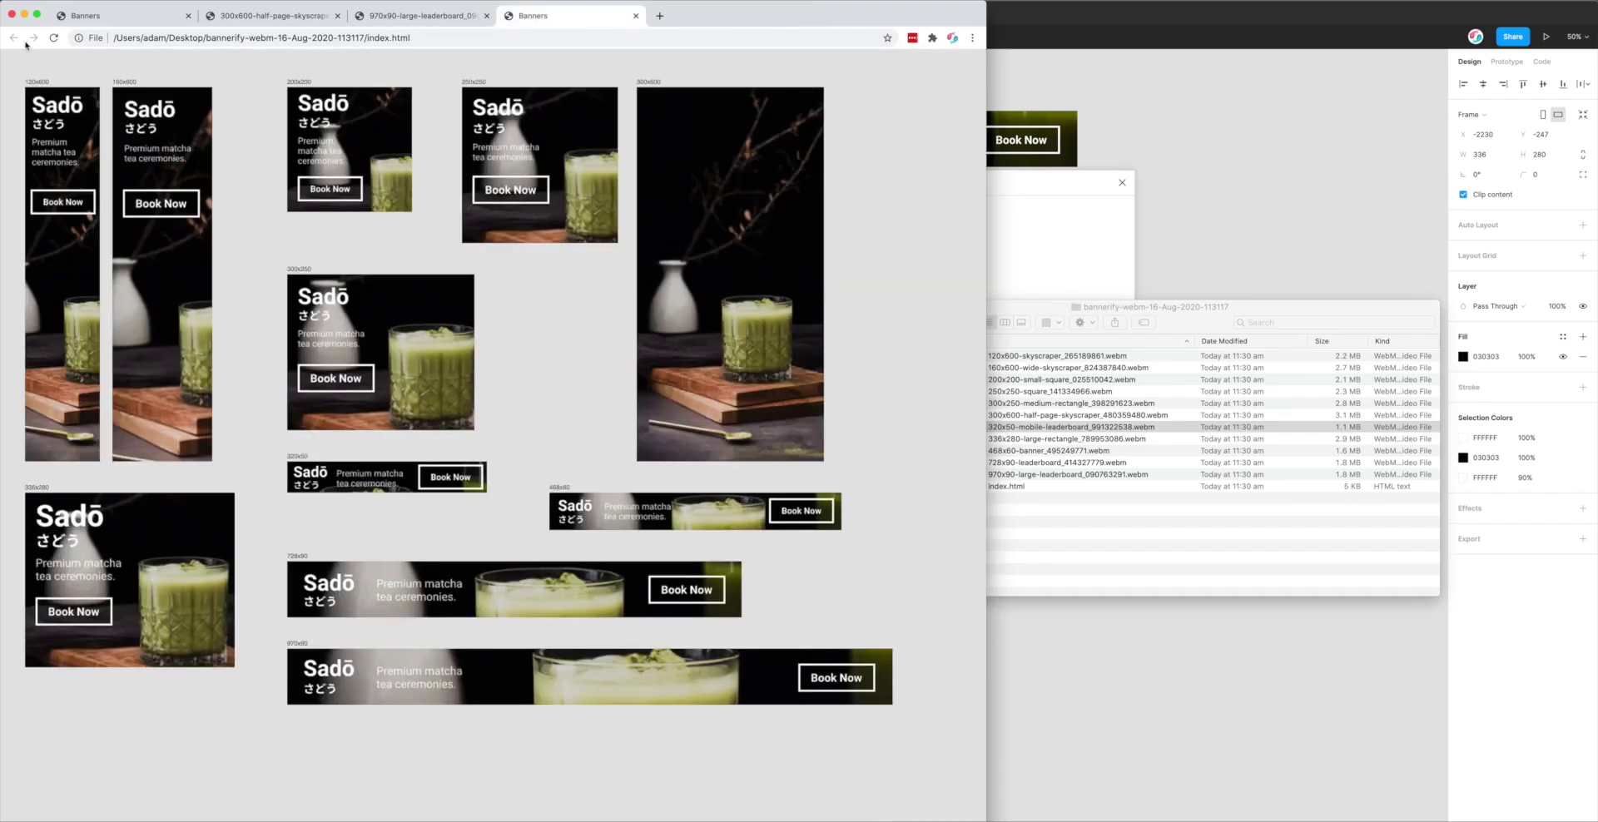
Hide Chrome, reposition the Finder window, and select the 200x200-small-square and 120x600-skyscraper videos
{"action": "key", "text": "cmd+h"}
{"action": "left_click_drag", "start_coordinate": [1007, 310], "coordinate": [847, 302]}
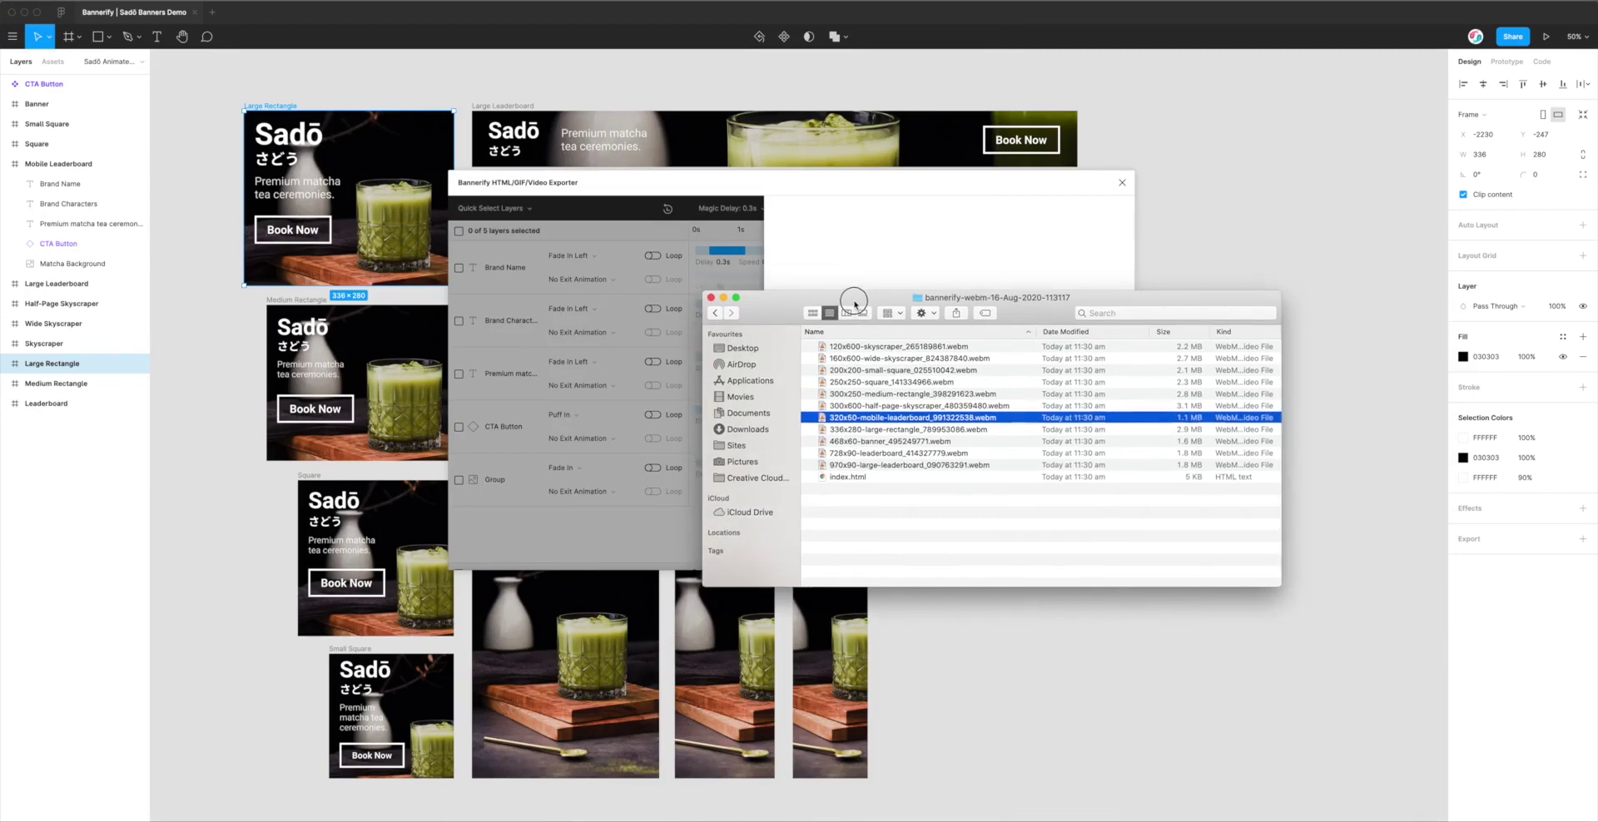
{"action": "left_click", "coordinate": [914, 369]}
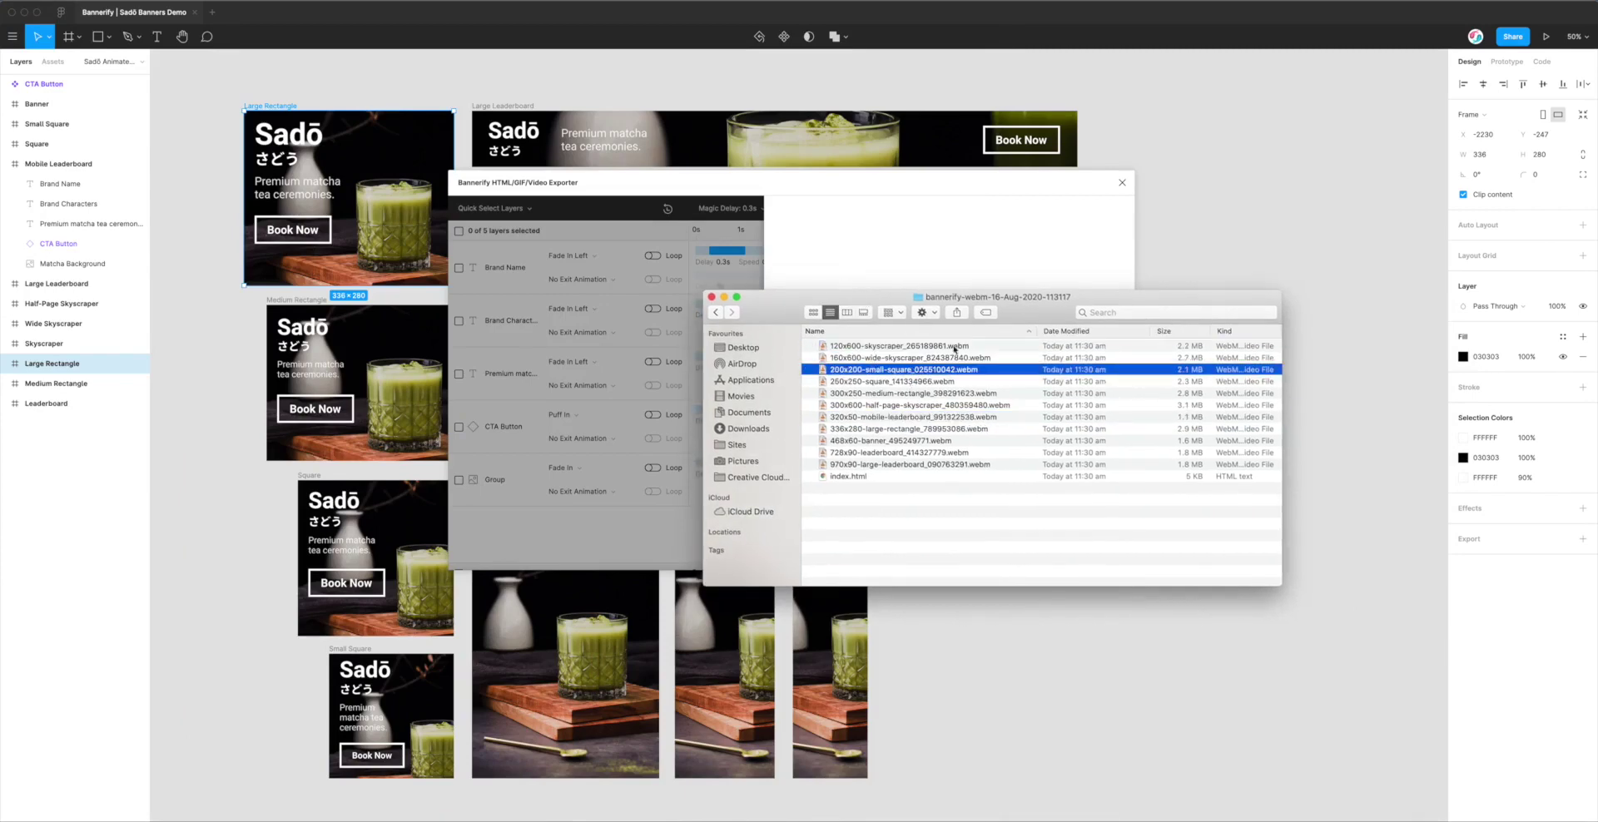
{"action": "left_click_drag", "start_coordinate": [948, 302], "coordinate": [1016, 332]}
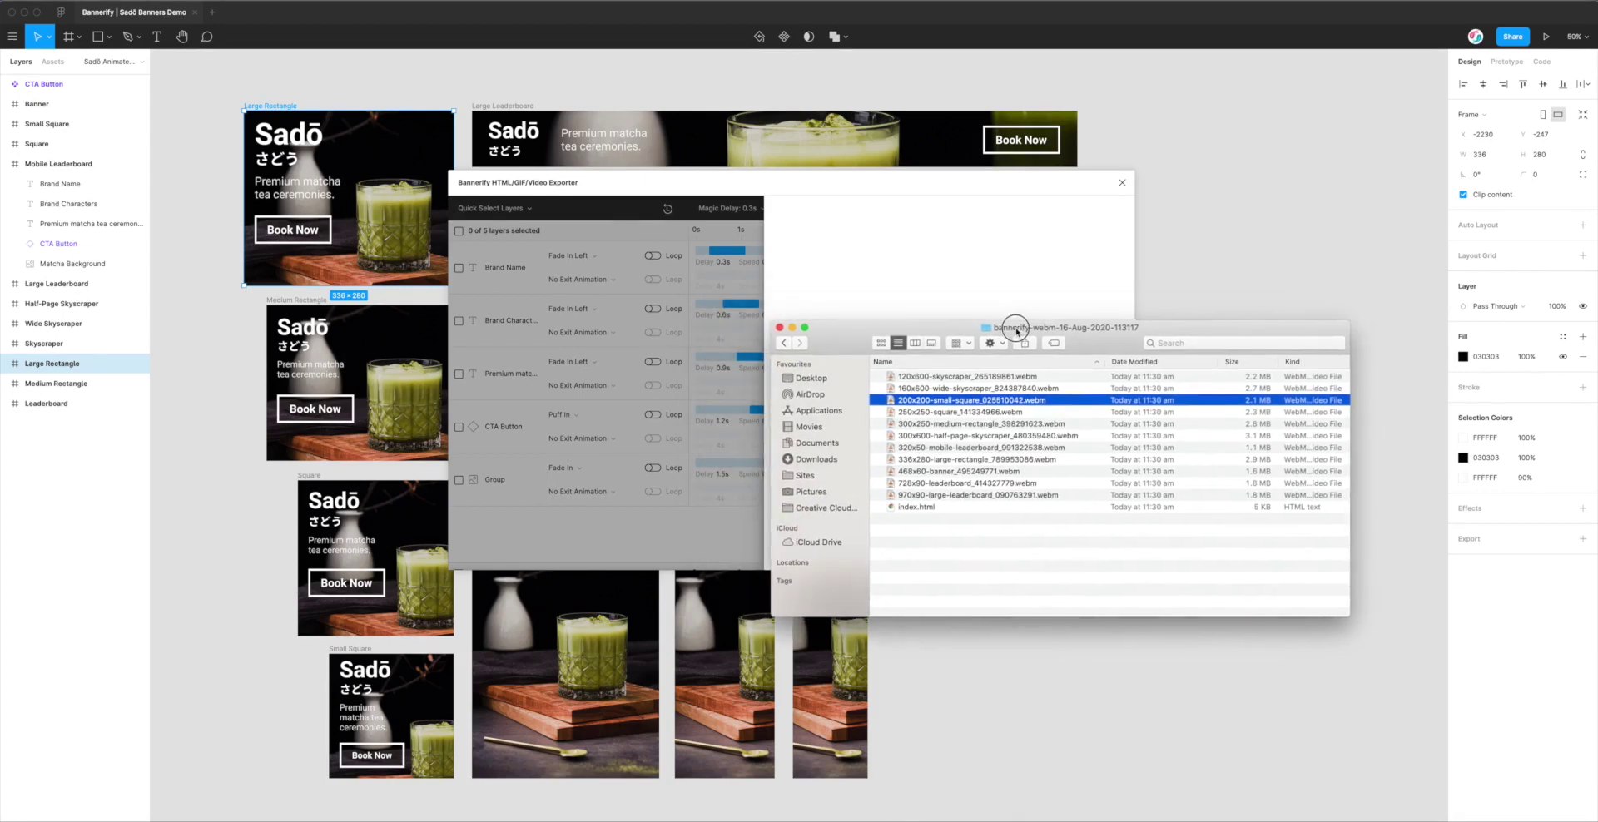
{"action": "left_click", "coordinate": [996, 377]}
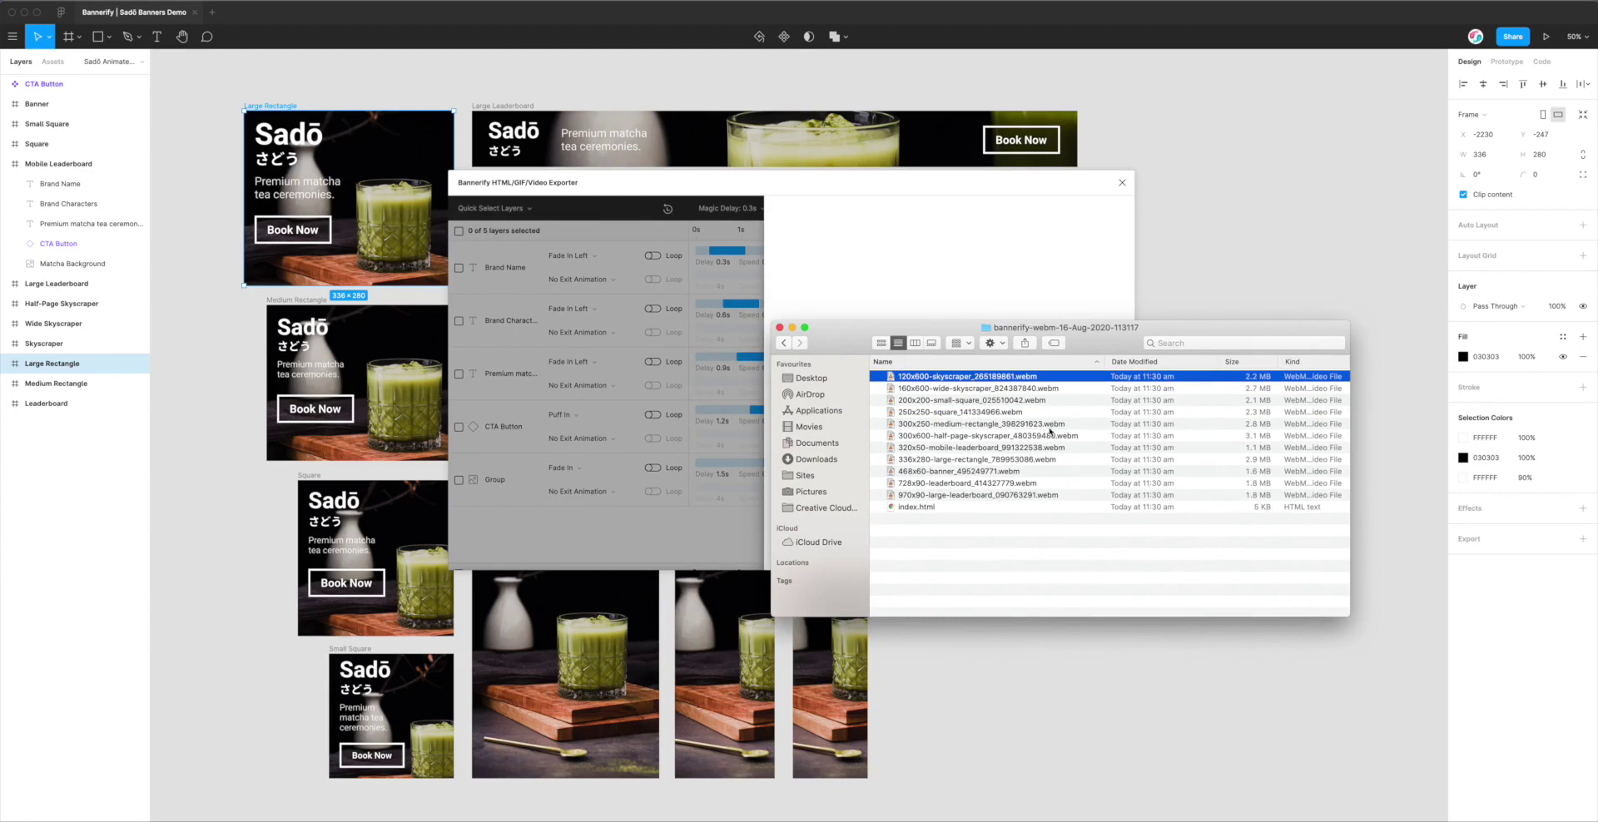
{"action": "left_click_drag", "start_coordinate": [1080, 344], "coordinate": [1093, 345]}
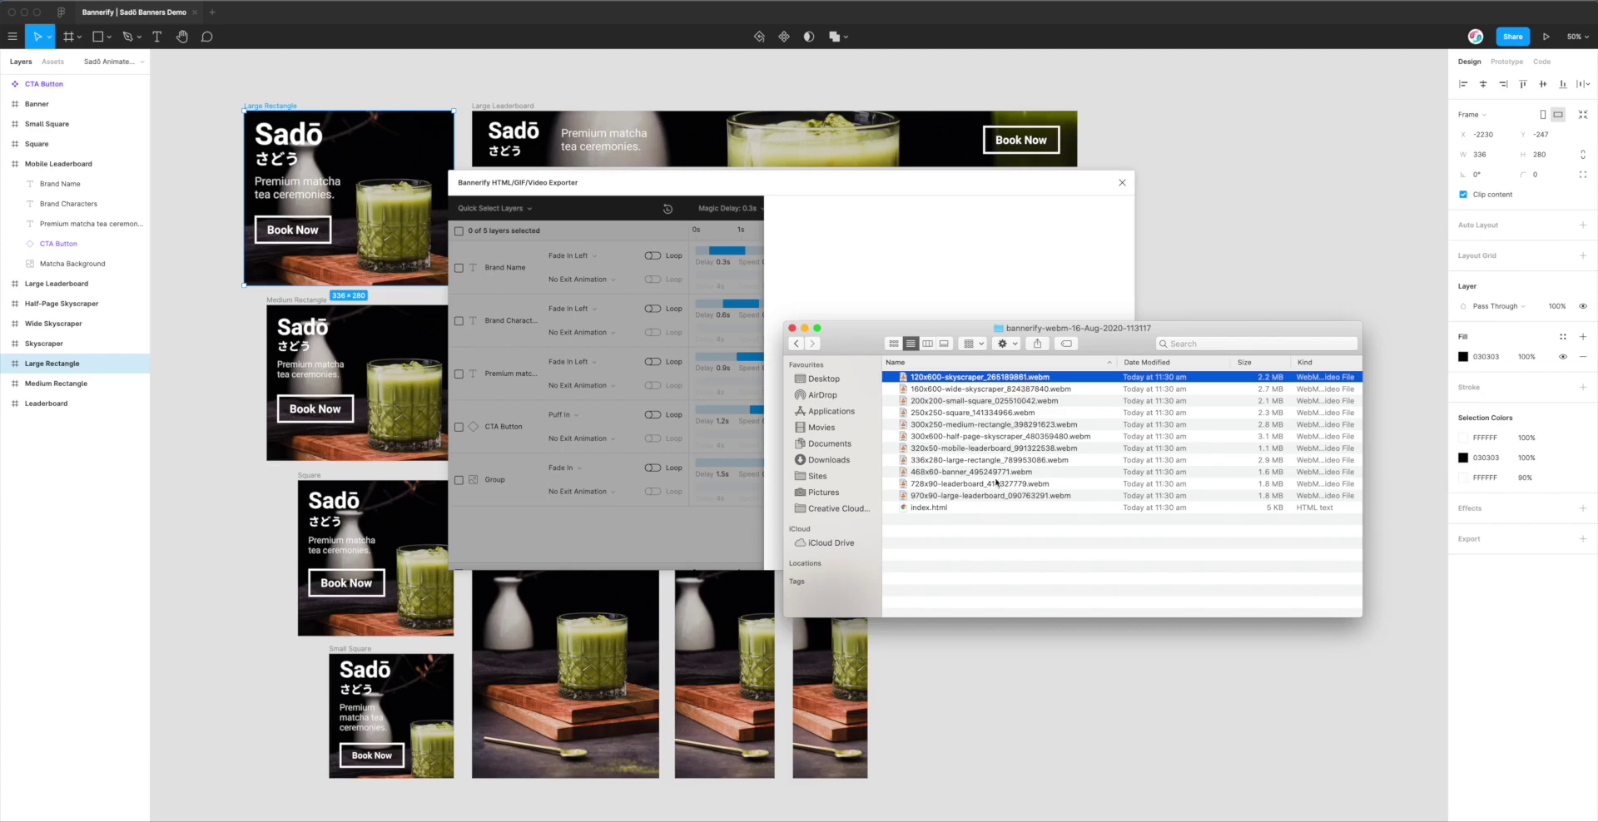
Select the 970x90, 300x600 and 320x50 videos, then the 120x600 skyscraper again
{"action": "left_click", "coordinate": [999, 498]}
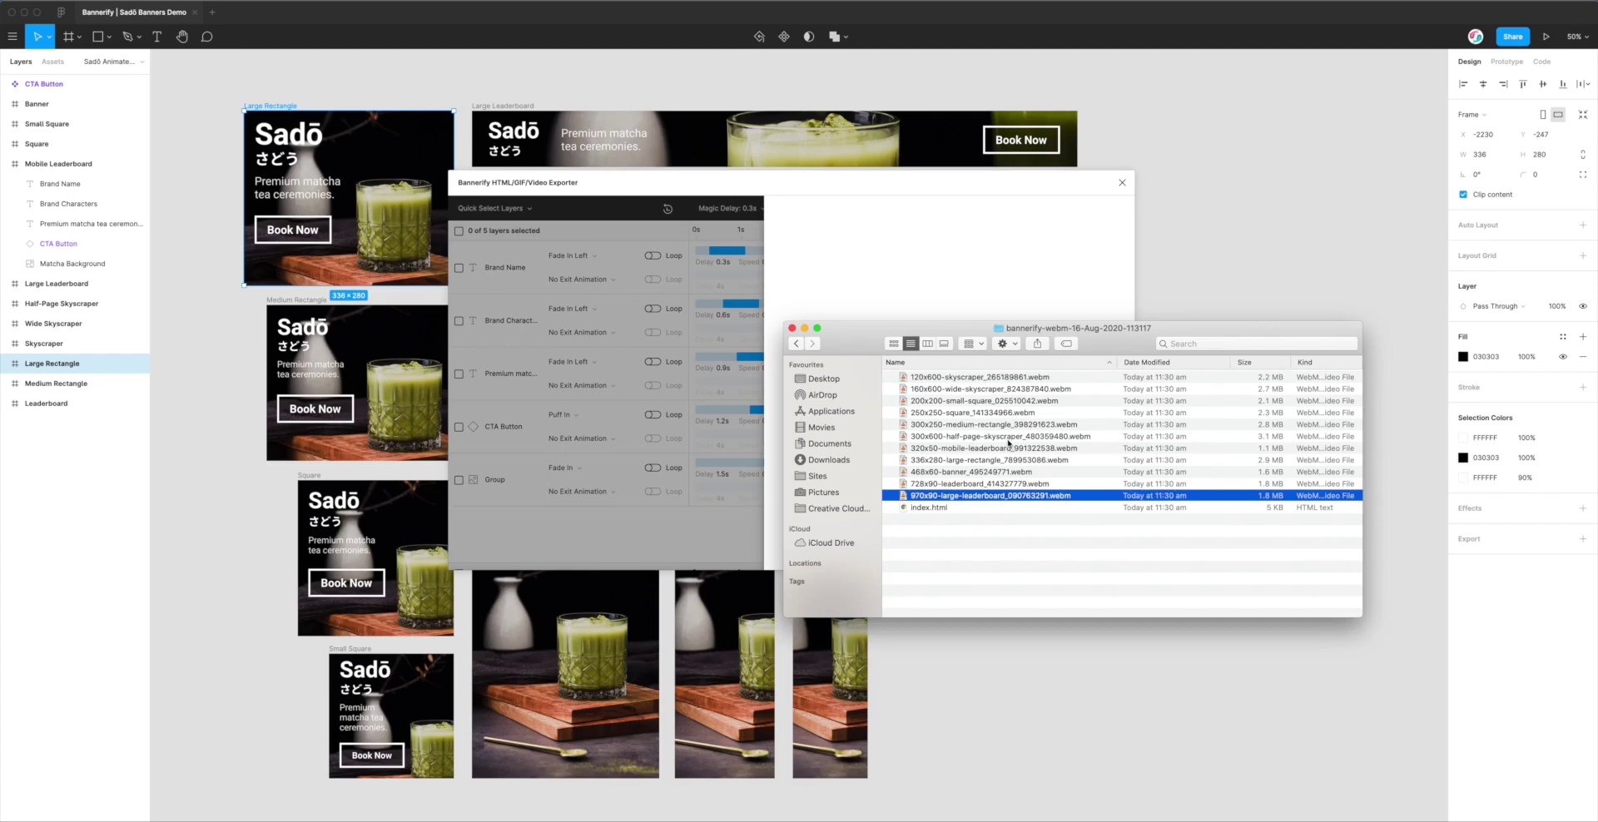
{"action": "left_click", "coordinate": [1009, 438]}
{"action": "left_click", "coordinate": [1006, 449]}
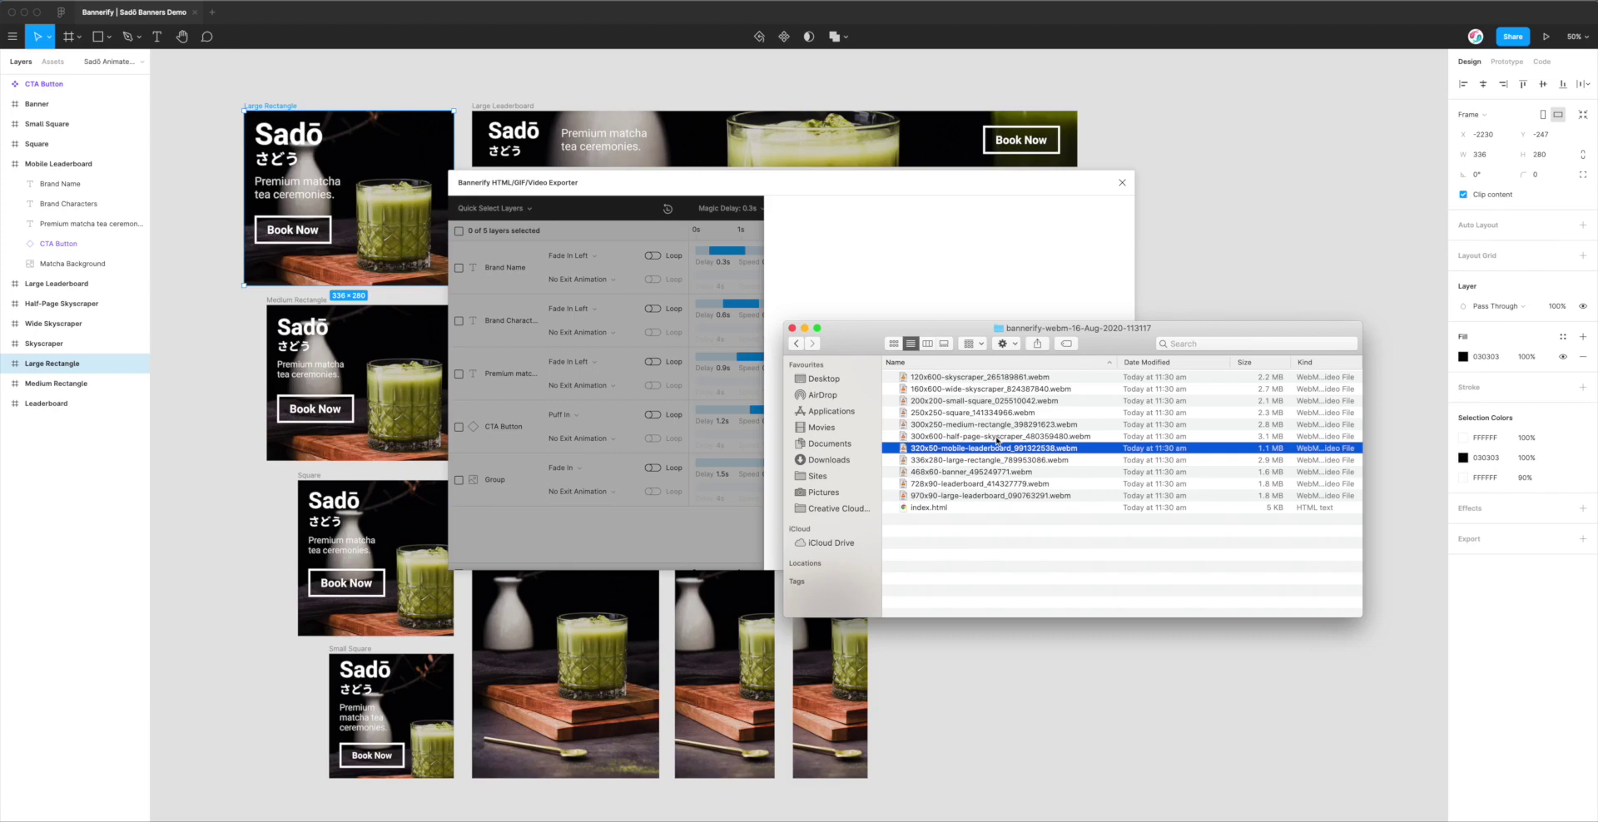
{"action": "left_click", "coordinate": [1012, 377]}
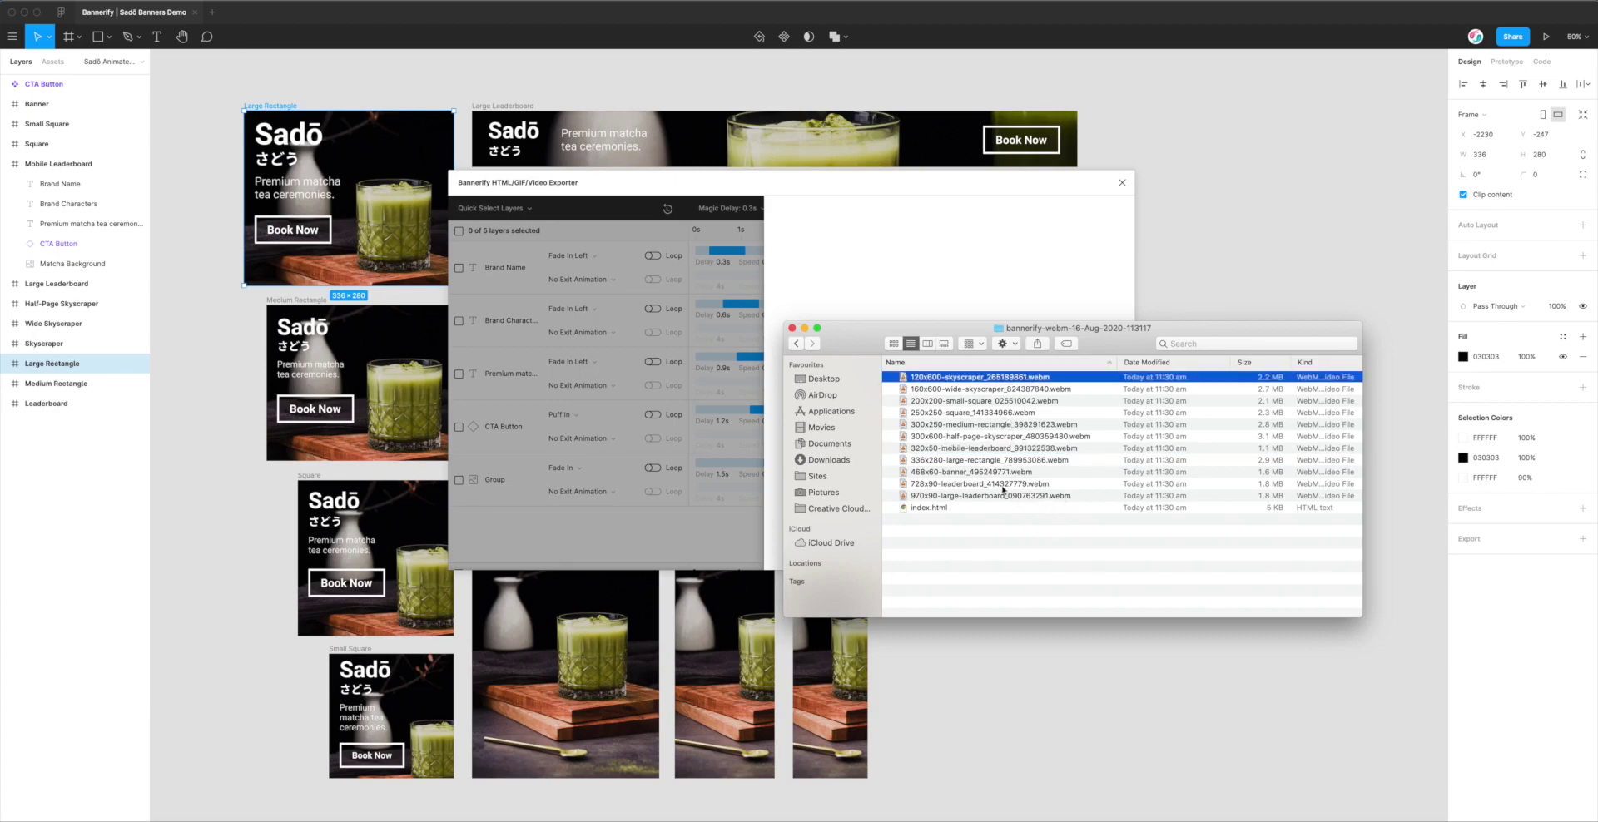
{"action": "left_click_drag", "start_coordinate": [1044, 334], "coordinate": [1064, 340]}
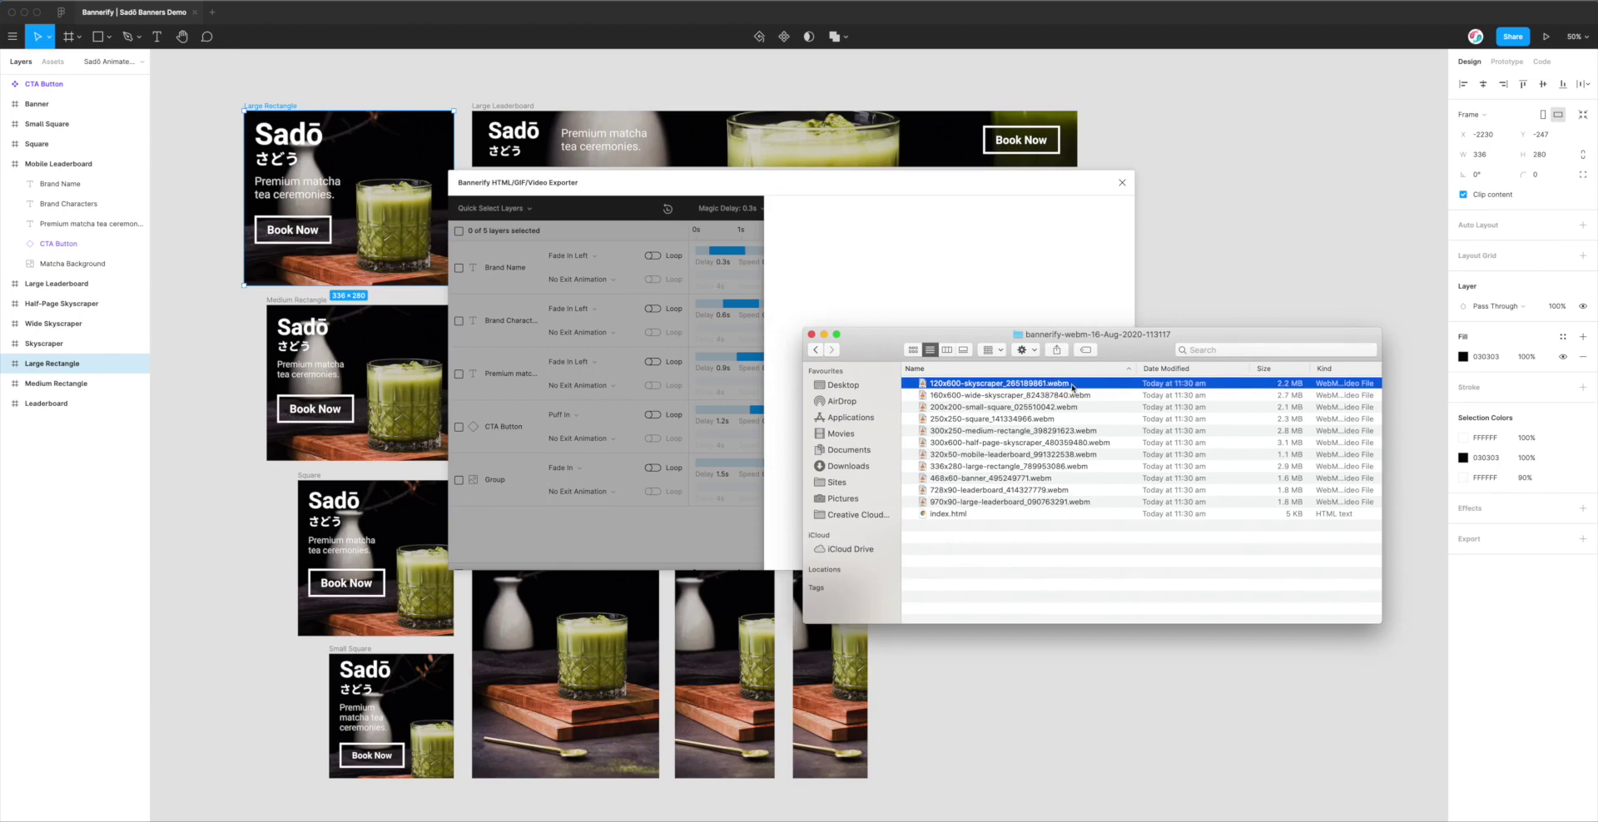
{"action": "left_click_drag", "start_coordinate": [1092, 334], "coordinate": [1092, 342]}
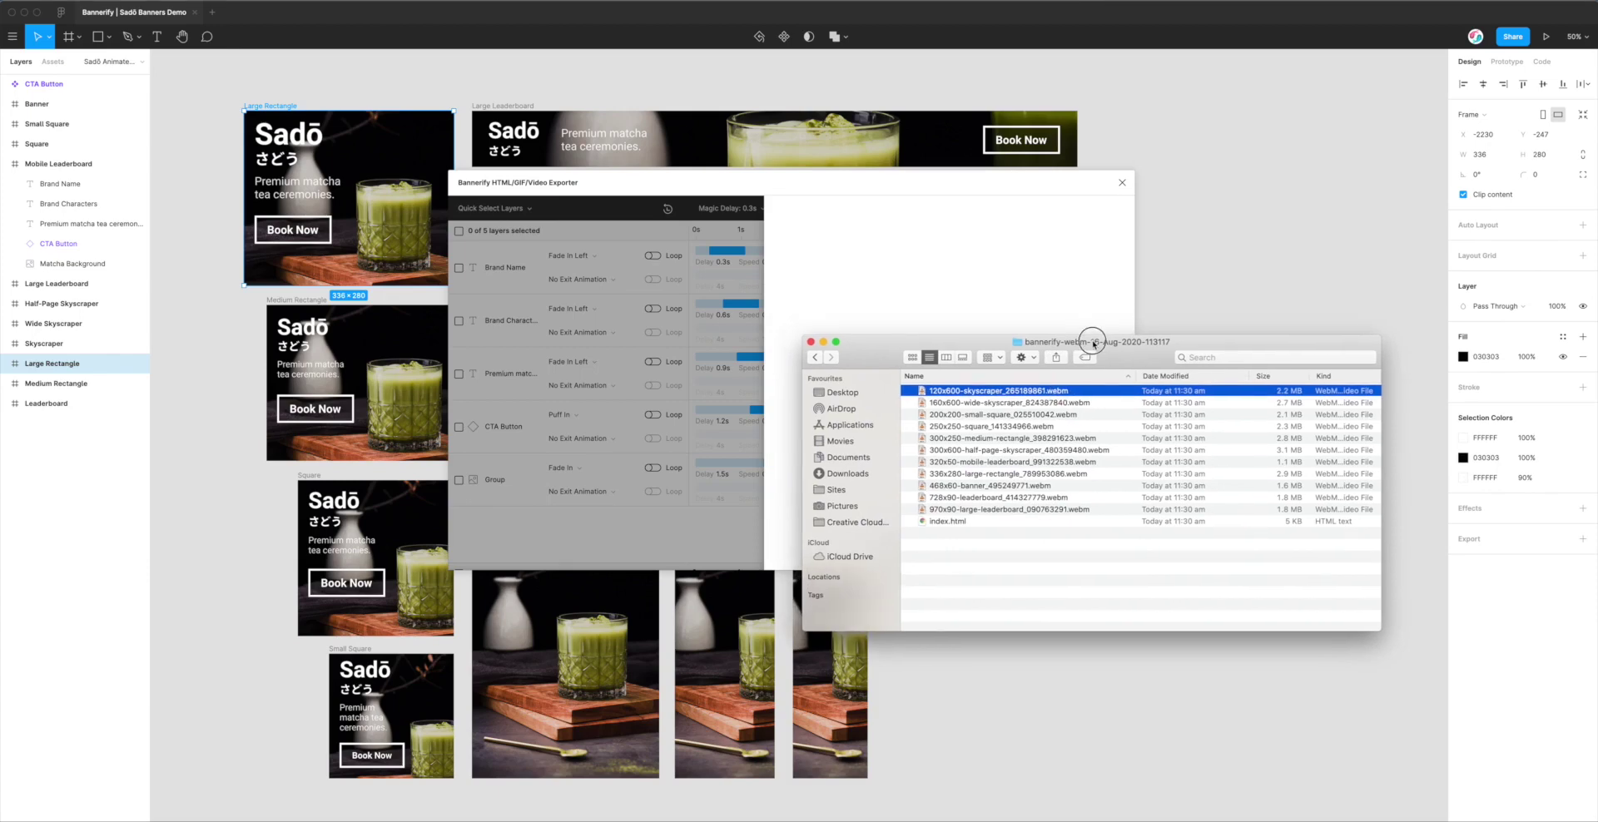
Close the bannerify-webm Finder window to reveal Bannerify's 'Your banners are ready!' message
{"action": "left_click", "coordinate": [811, 342]}
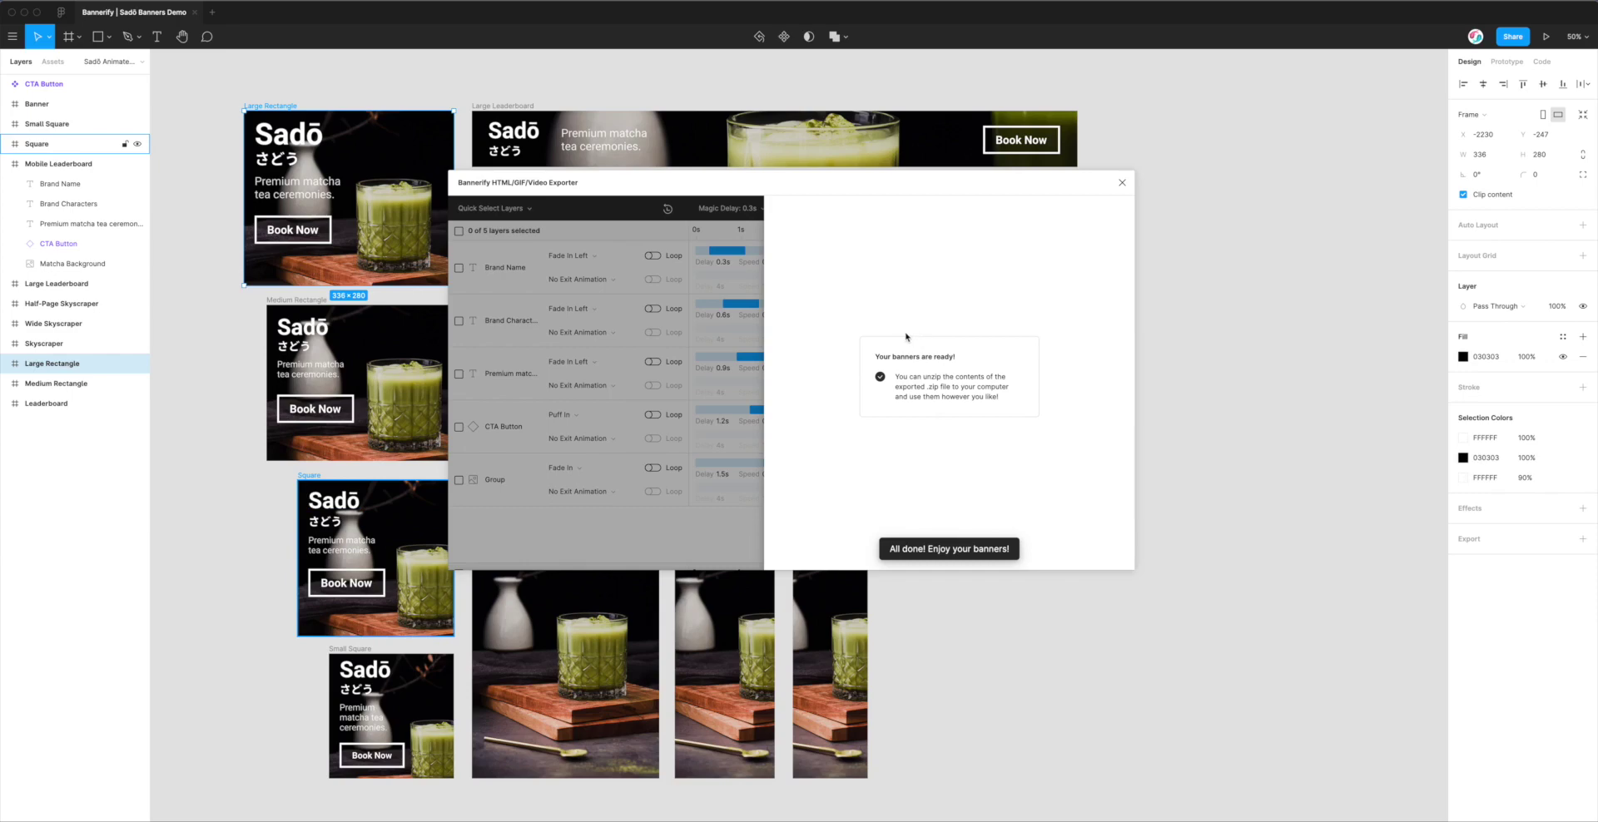
{"action": "left_click_drag", "start_coordinate": [882, 183], "coordinate": [961, 254]}
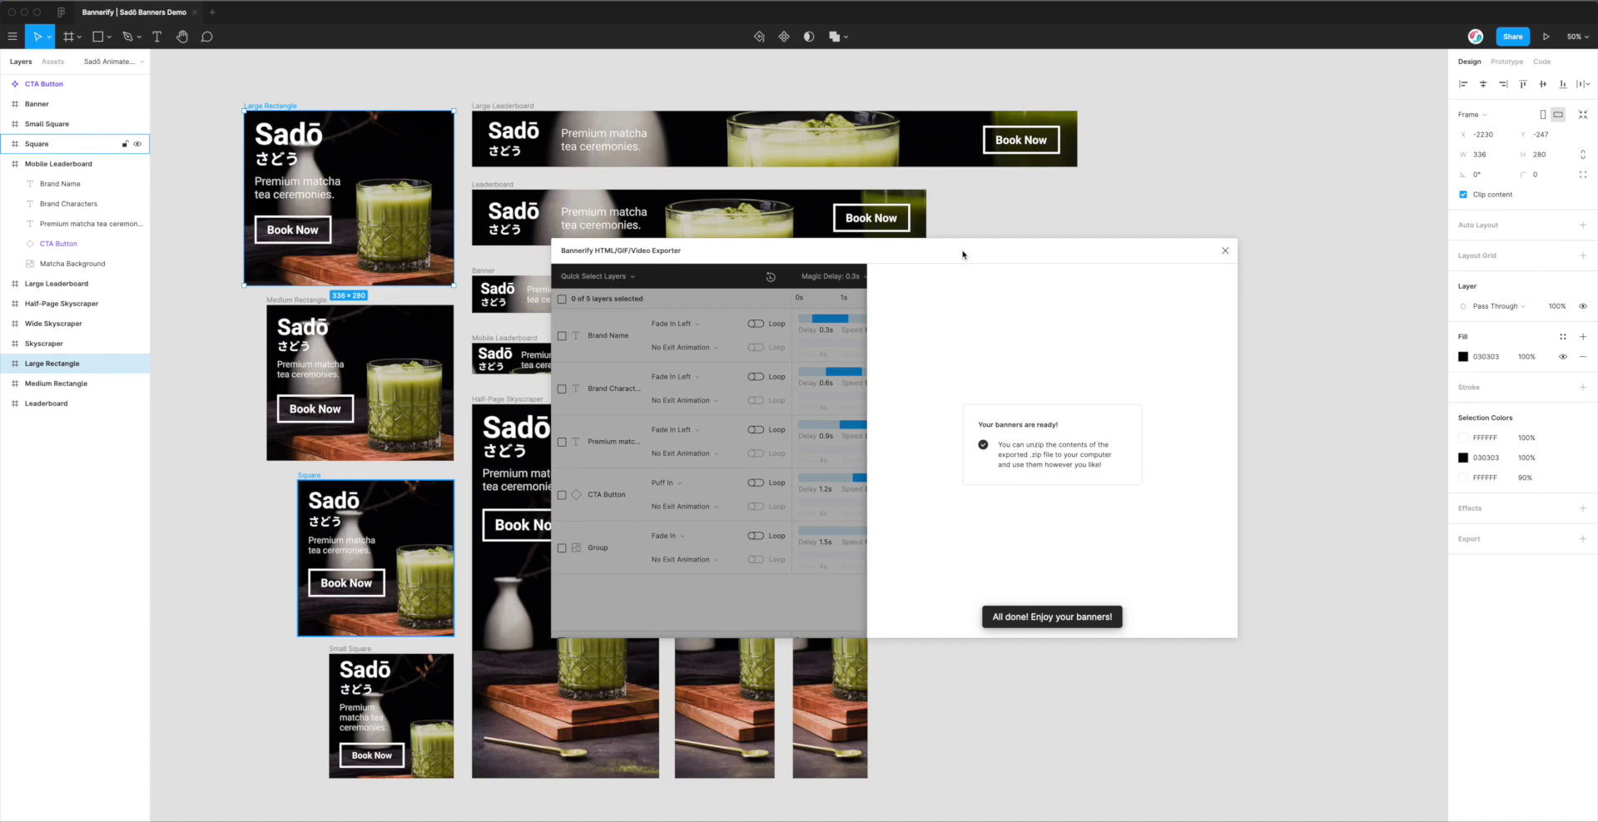
{"action": "left_click_drag", "start_coordinate": [928, 257], "coordinate": [922, 269]}
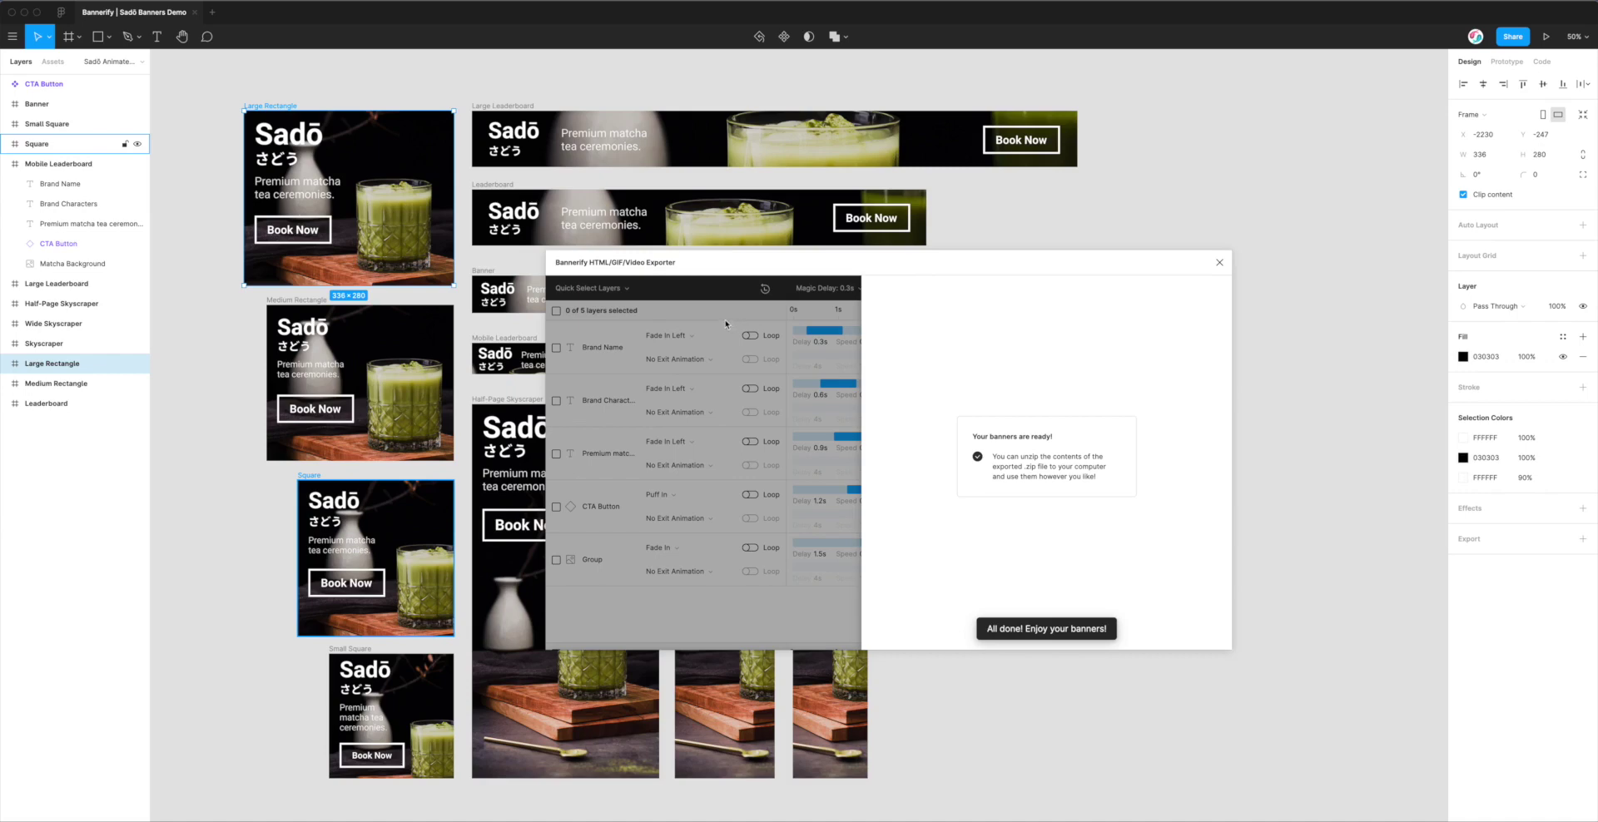
{"action": "left_click_drag", "start_coordinate": [736, 264], "coordinate": [736, 270]}
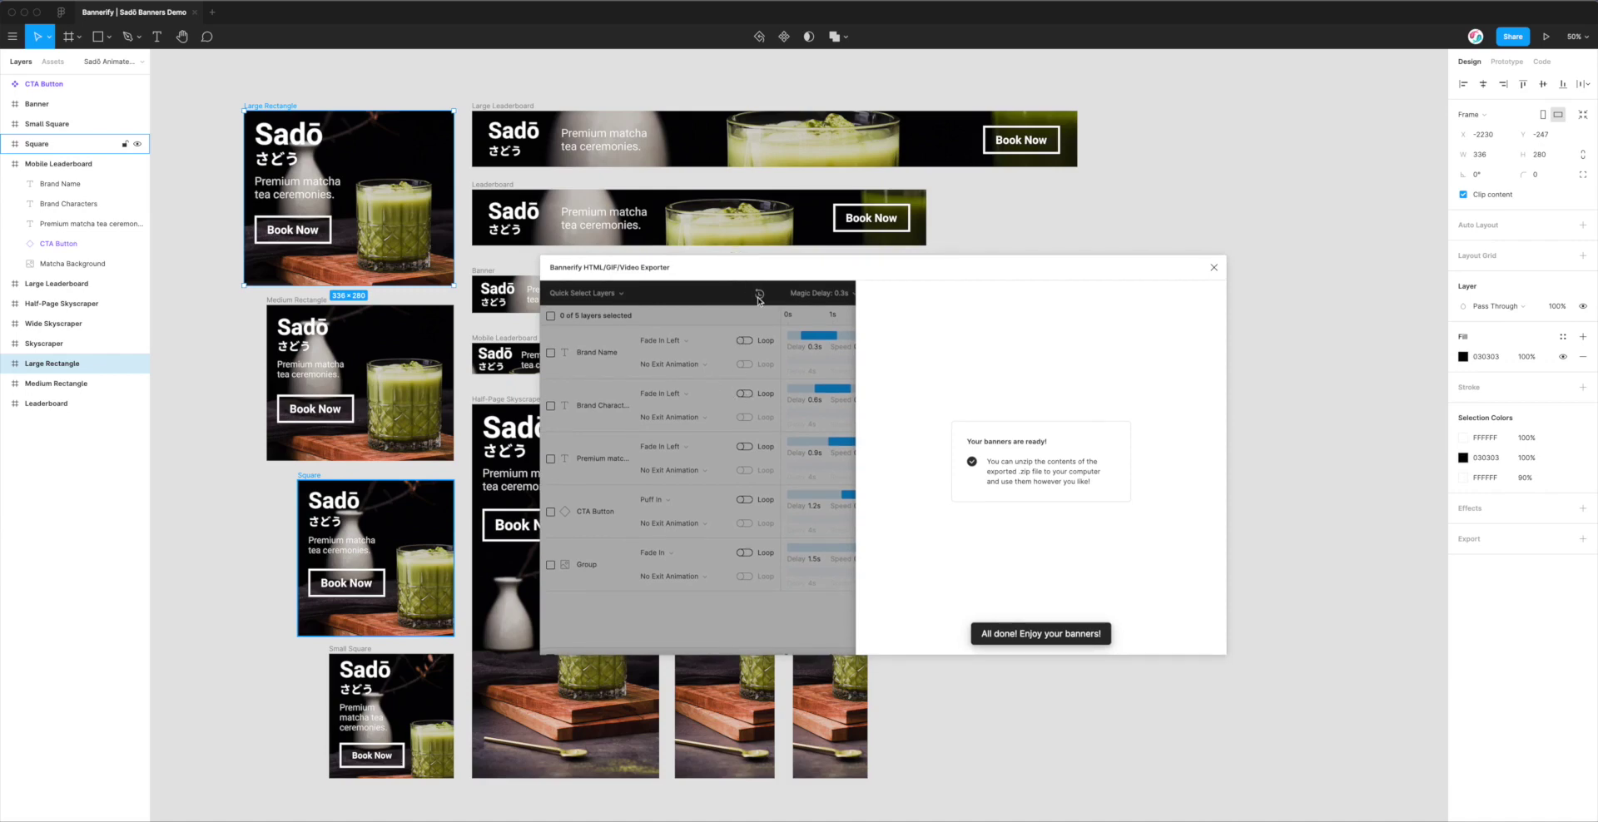
{"action": "left_click_drag", "start_coordinate": [757, 274], "coordinate": [751, 271]}
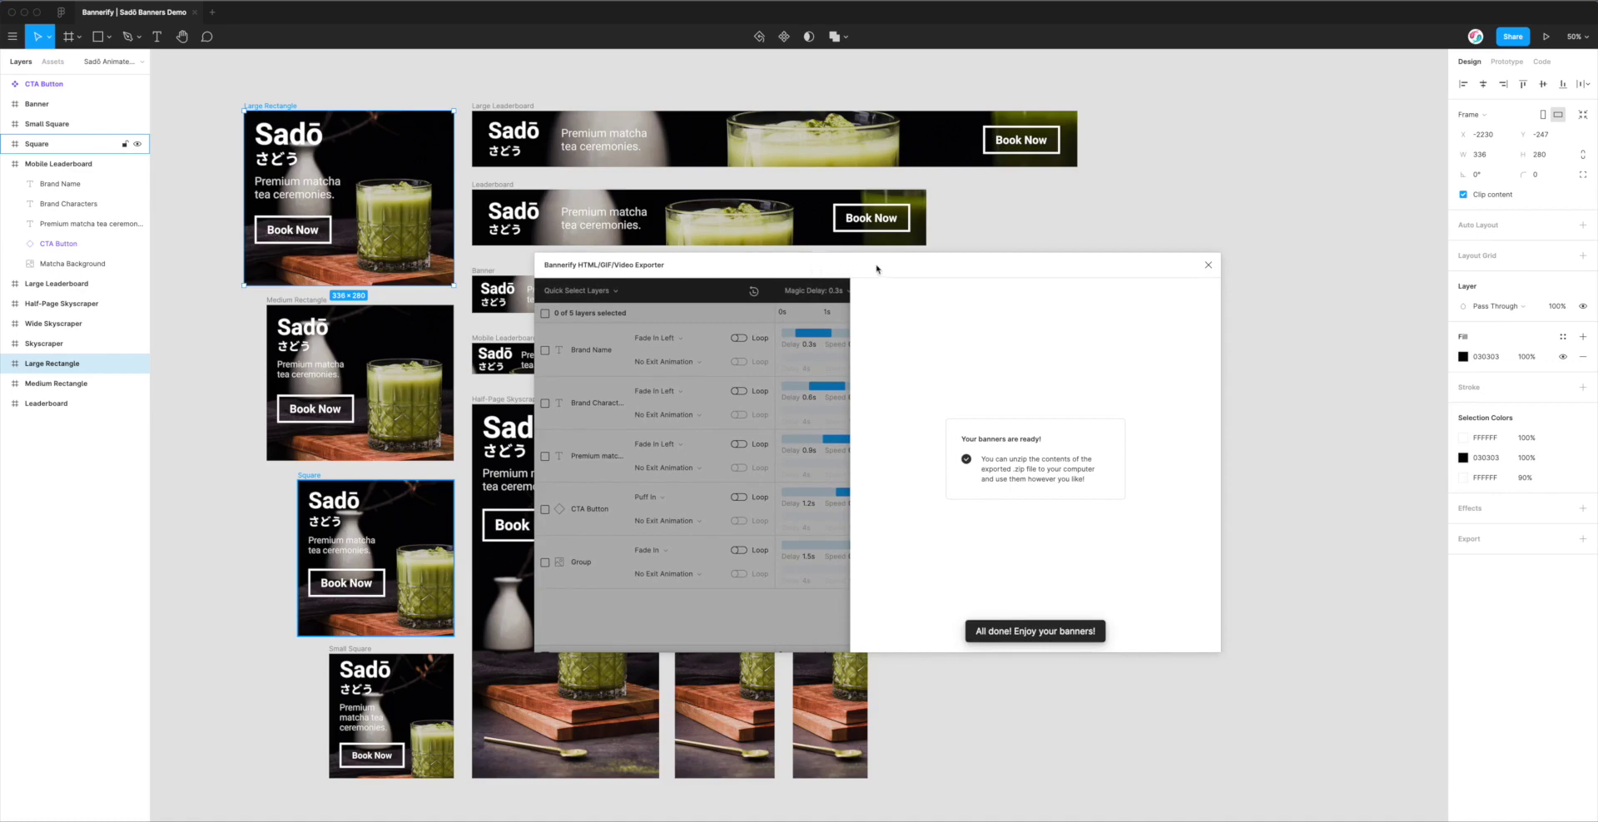
{"action": "left_click_drag", "start_coordinate": [877, 268], "coordinate": [894, 272]}
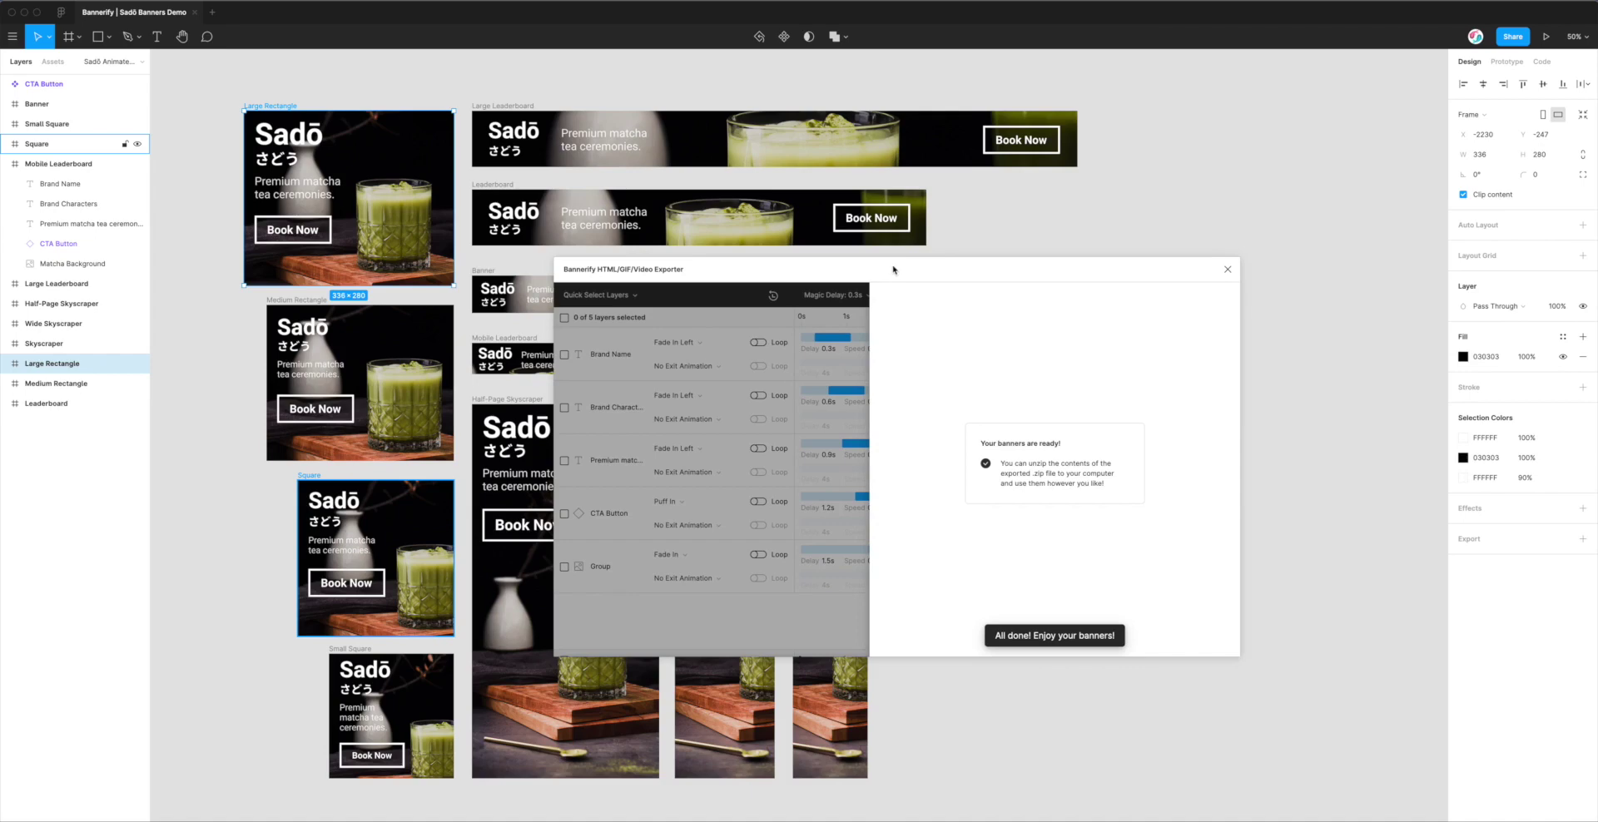
{"action": "left_click_drag", "start_coordinate": [893, 269], "coordinate": [906, 264]}
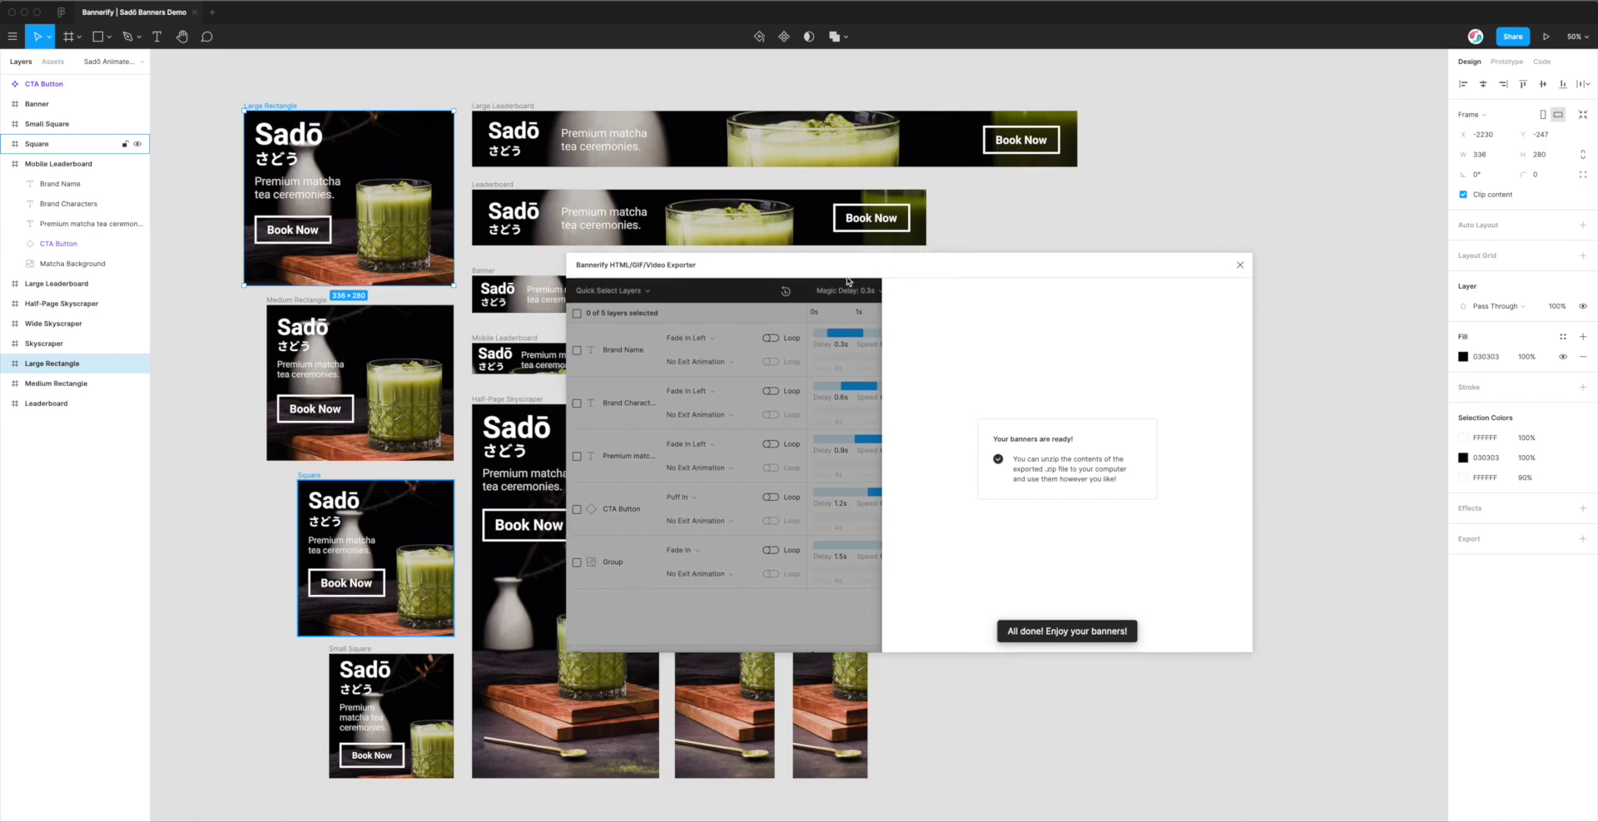